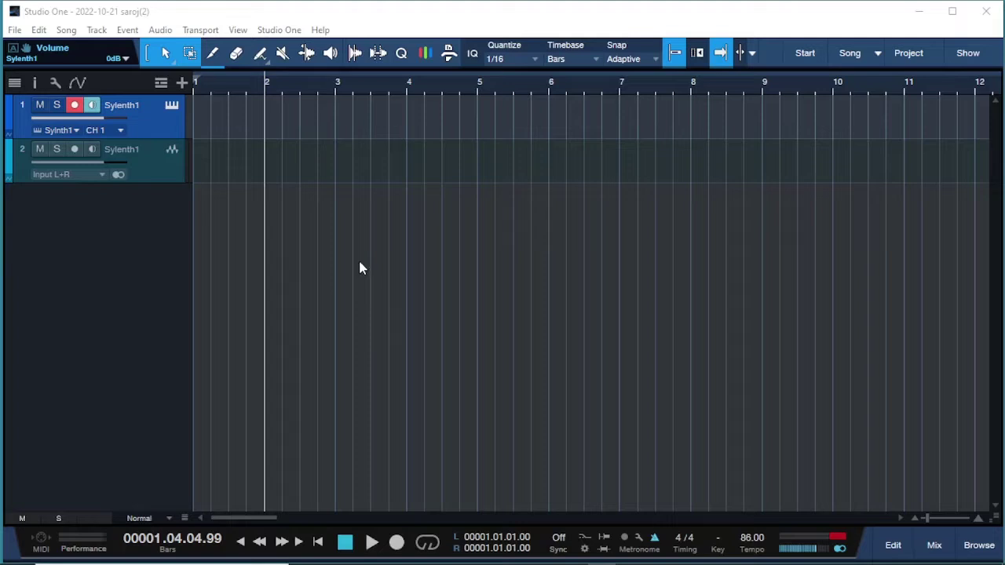
# Set the loop range from bar 1 to bar 6 and place the playback cursor at bar 1
pyautogui.moveTo(886, 550)
pyautogui.keyDown('alt'); pyautogui.click(547, 93); pyautogui.keyUp('alt')
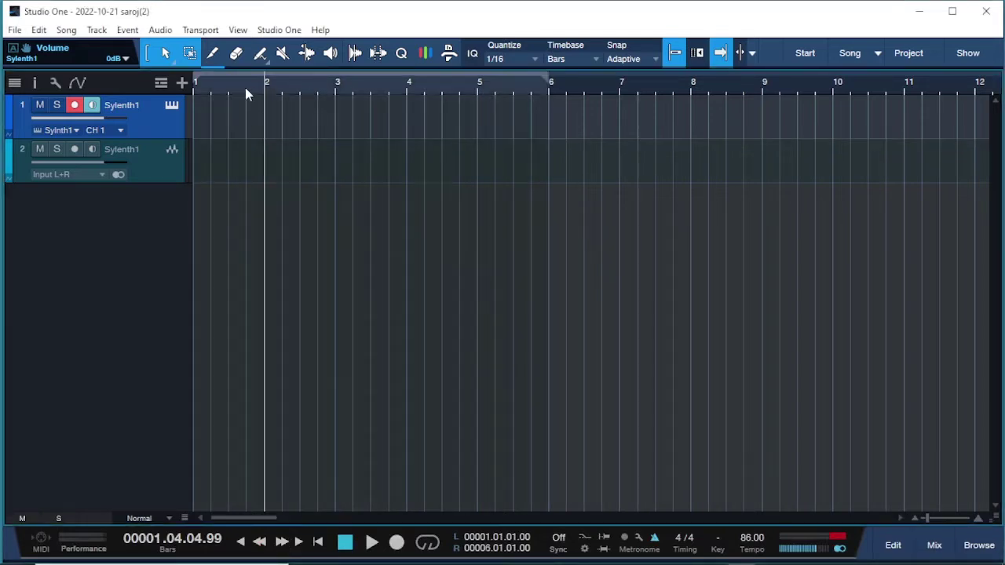
pyautogui.click(198, 90)
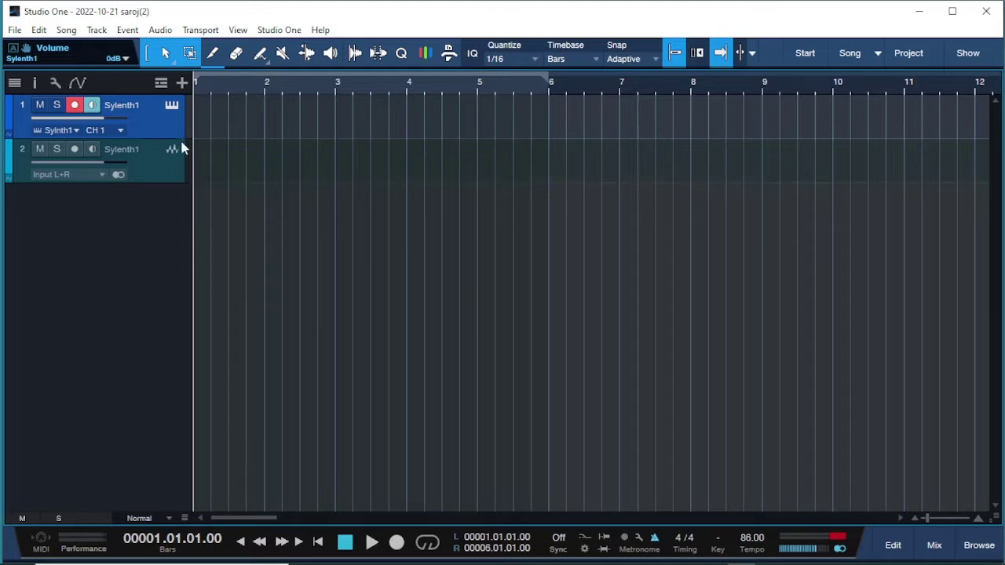
# Open the first track's Sylenth1 instrument, audition its sound with a note, and close it
pyautogui.click(169, 105)
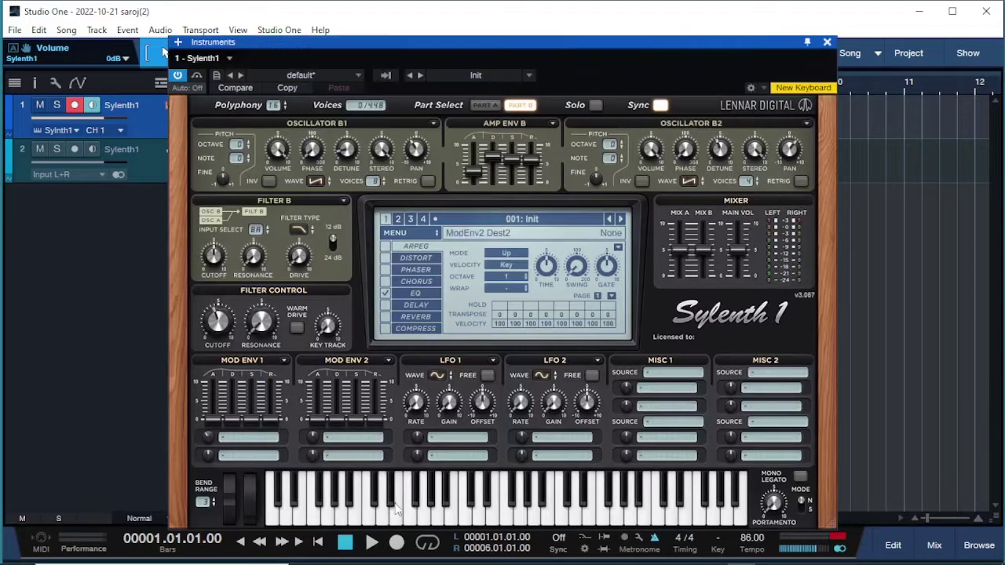
pyautogui.click(396, 509)
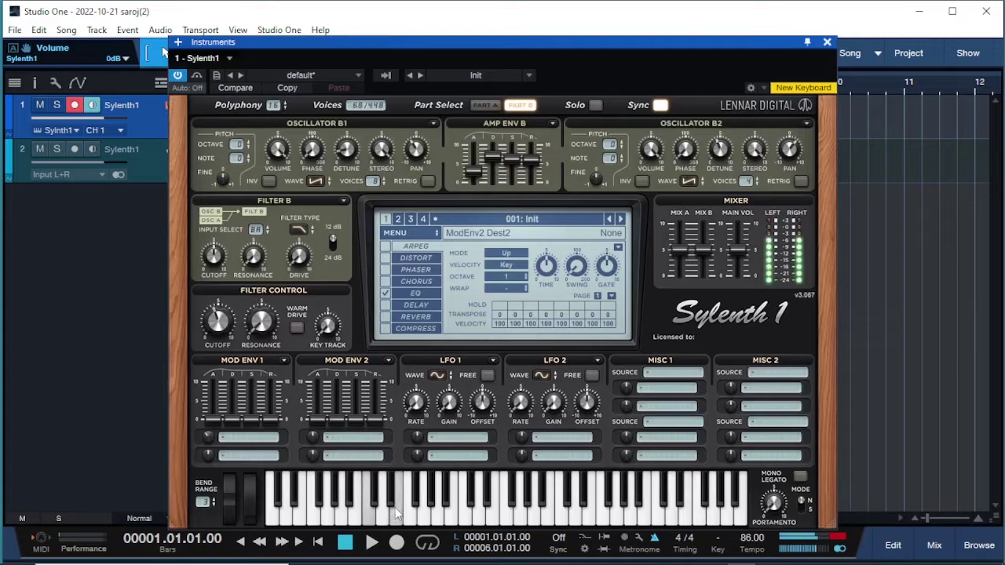
pyautogui.click(826, 43)
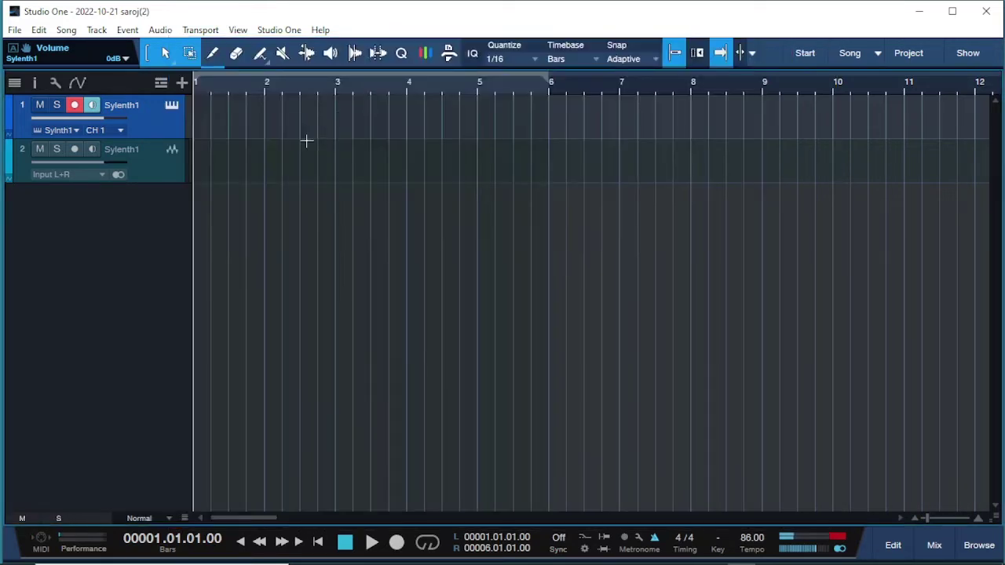
# Create an empty part over bars 1 to 6 on the first Sylenth1 track and open it in a detached, enlarged note editor
pyautogui.doubleClick(200, 131)
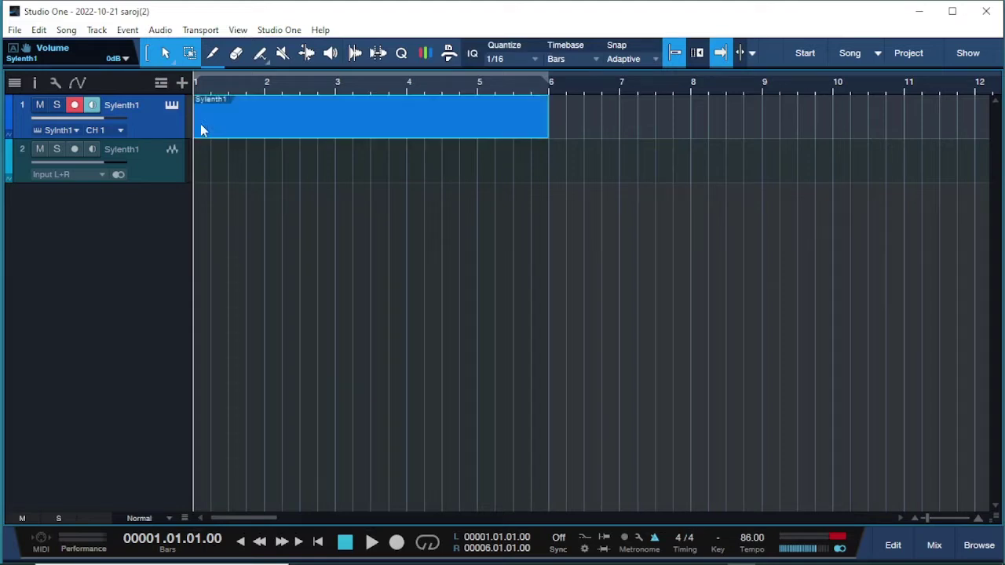
pyautogui.doubleClick(271, 123)
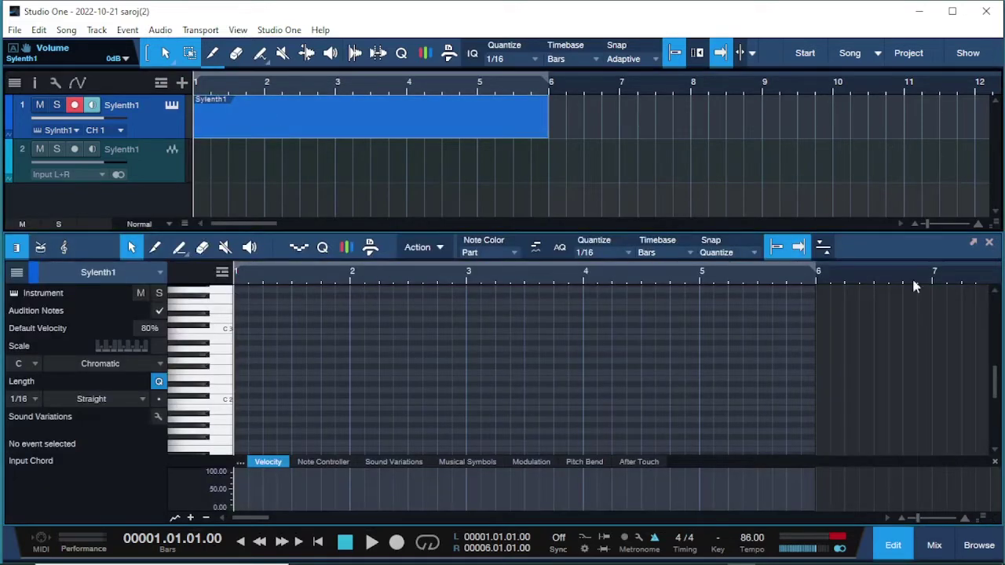
pyautogui.click(973, 246)
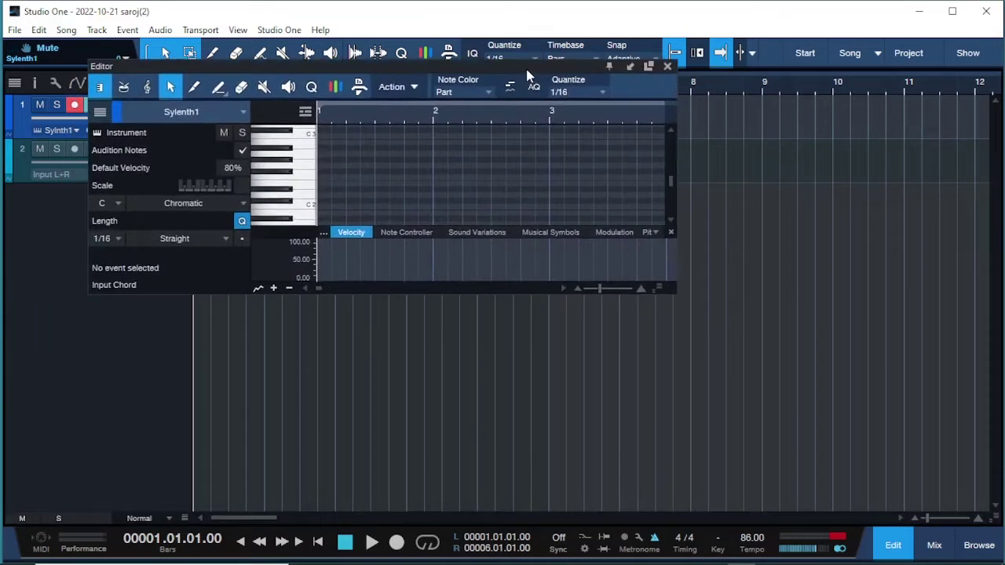
pyautogui.moveTo(673, 288); pyautogui.dragTo(929, 498)
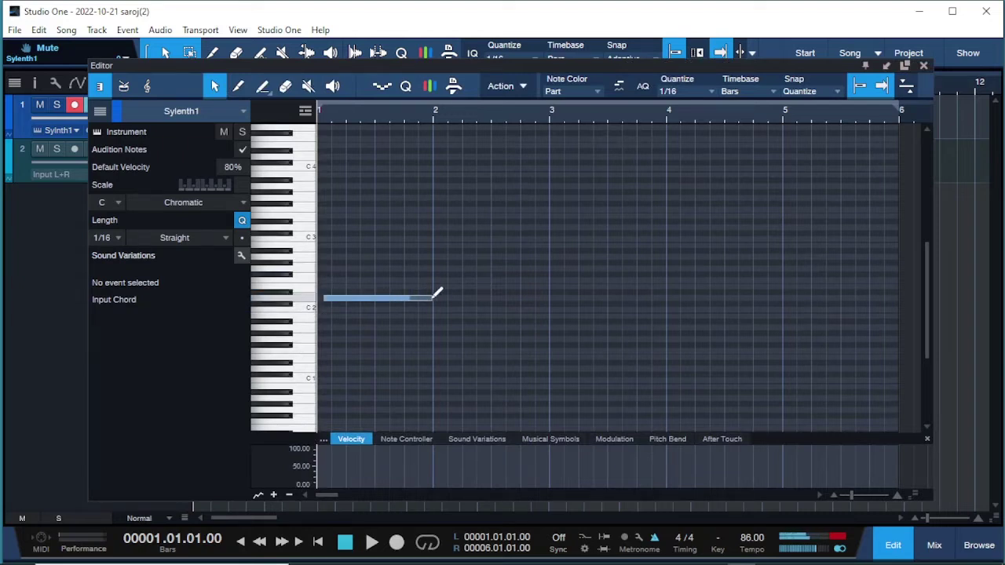
# Enter a one-bar chord of D2, F2 and A2 starting at bar 1
pyautogui.moveTo(438, 294); pyautogui.dragTo(434, 296)
pyautogui.moveTo(323, 299); pyautogui.dragTo(318, 299)
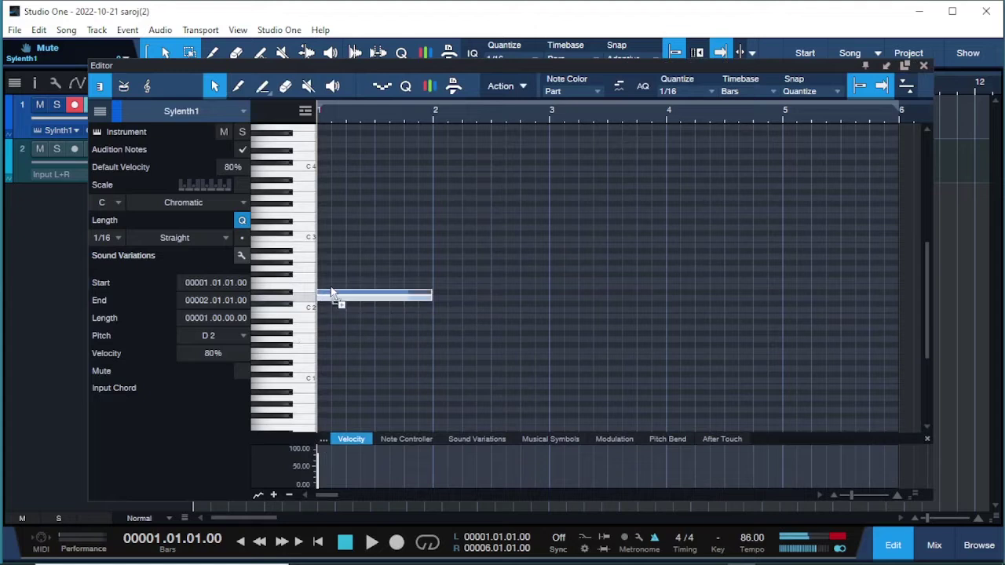
pyautogui.click(332, 281)
pyautogui.click(334, 257)
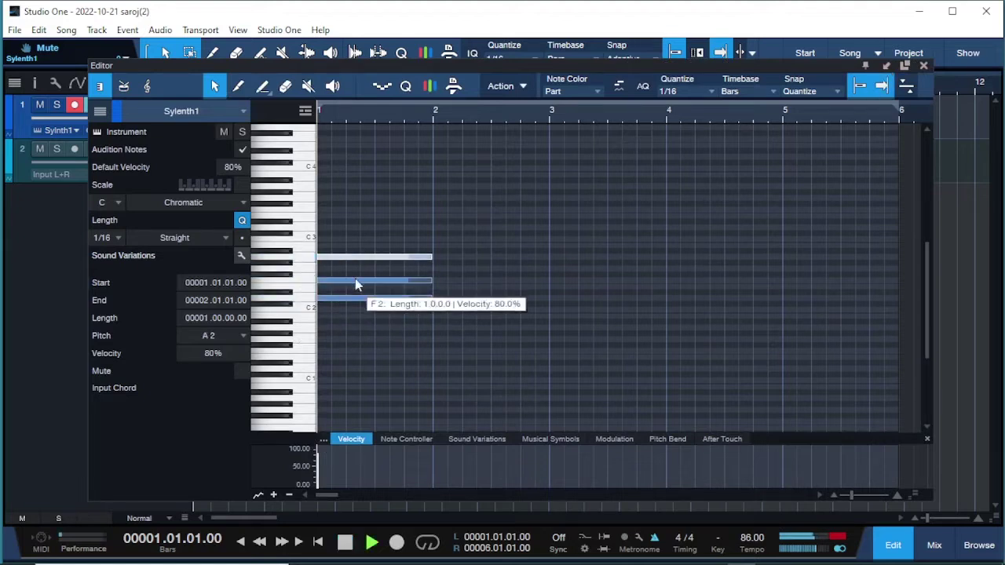
pyautogui.click(383, 219)
# Copy the whole chord to bars 2, 3 and 4, transposed to start on A2, G2 and F2
pyautogui.hotkey('ctrl', 'a')
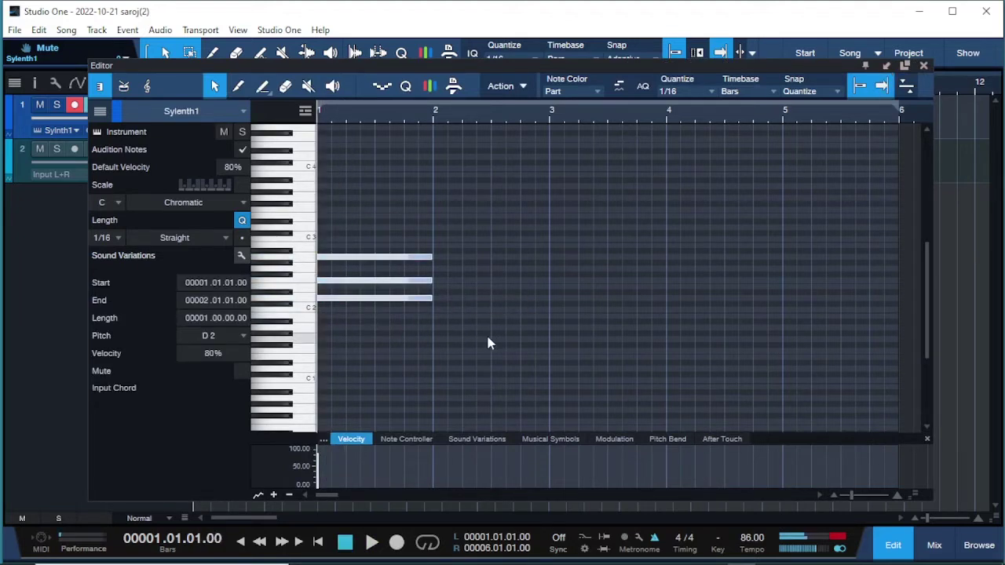
pyautogui.click(473, 338)
pyautogui.moveTo(375, 219); pyautogui.dragTo(718, 291)
# Play back the progression and shorten the loop range to end at bar 5
pyautogui.press('space')
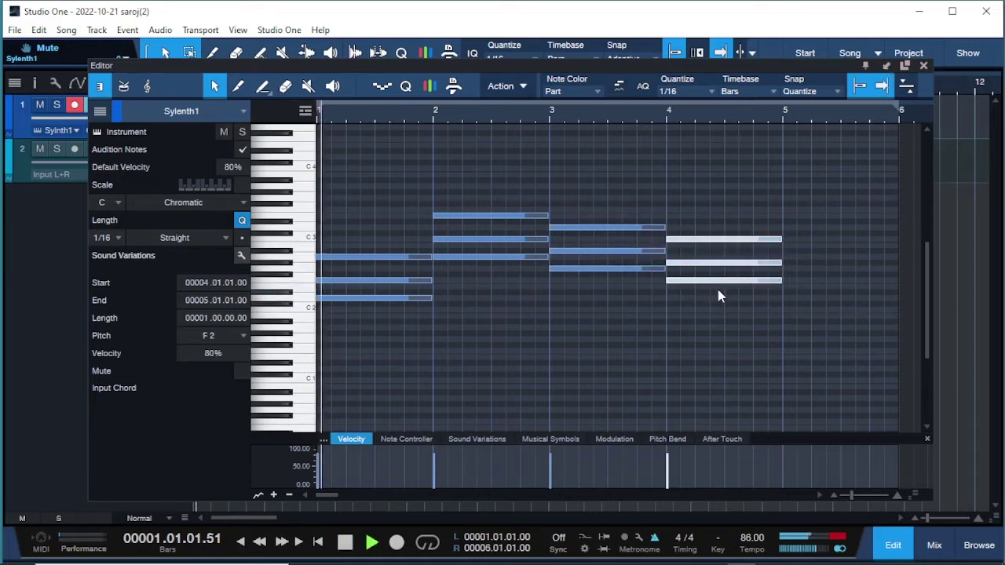
pyautogui.click(785, 114)
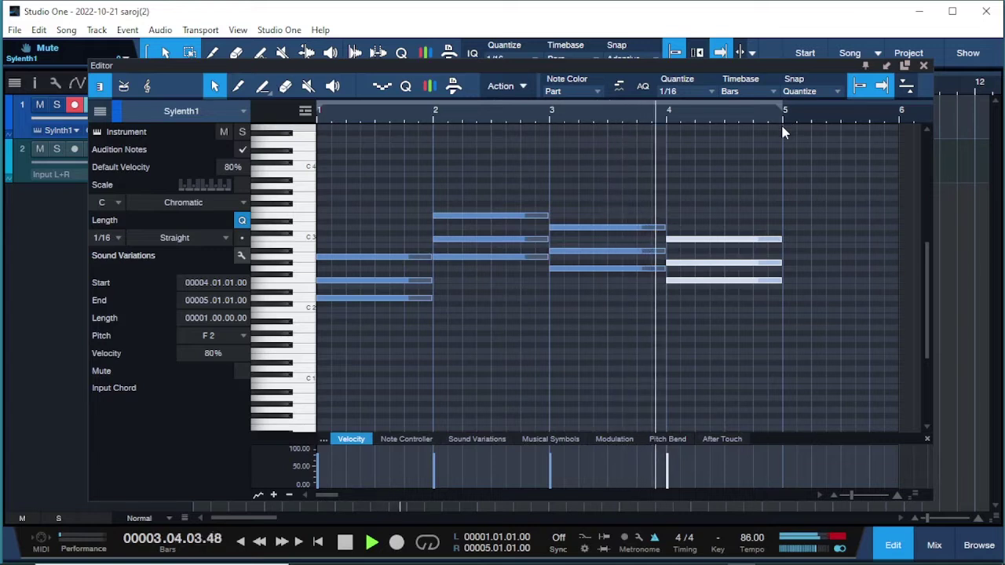
pyautogui.press('space')
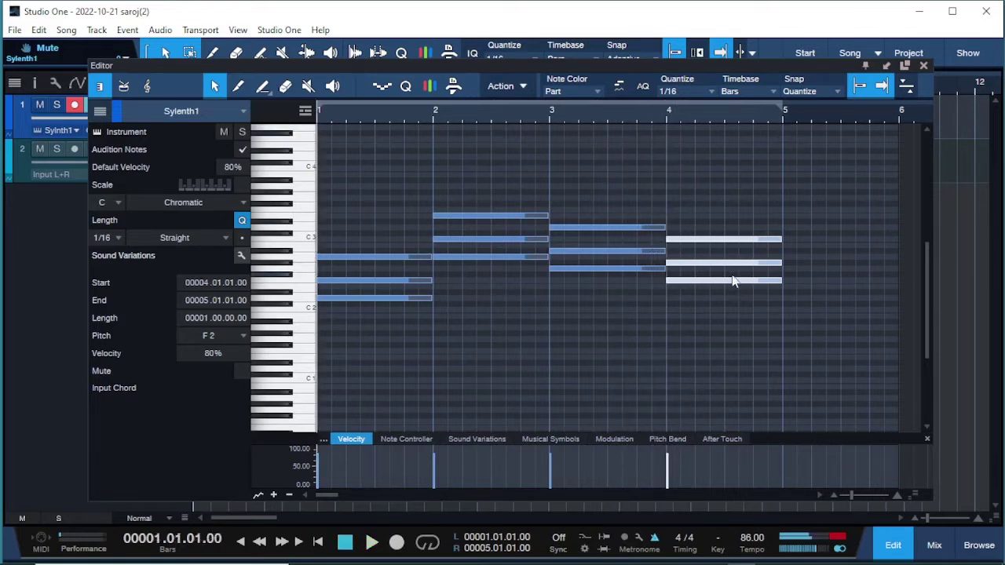
# Replace the bar 4 chord with one-bar notes F2, A2 and C3, and play it back
pyautogui.press('Delete')
pyautogui.moveTo(672, 280)
pyautogui.mouseDown()
pyautogui.moveTo(775, 278)
pyautogui.moveTo(755, 281)
pyautogui.moveTo(754, 244)
pyautogui.mouseUp()
pyautogui.press('space')
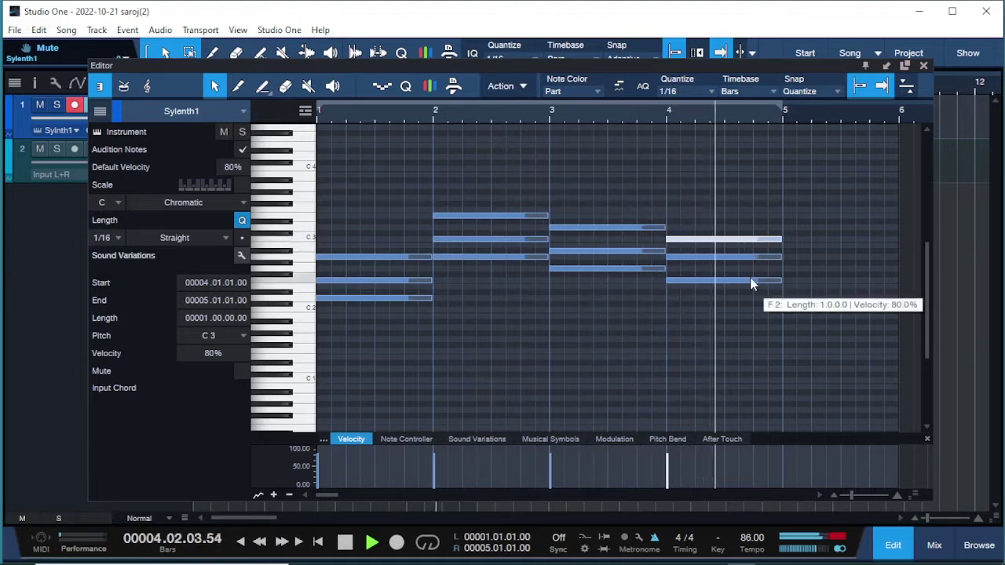
pyautogui.press('space')
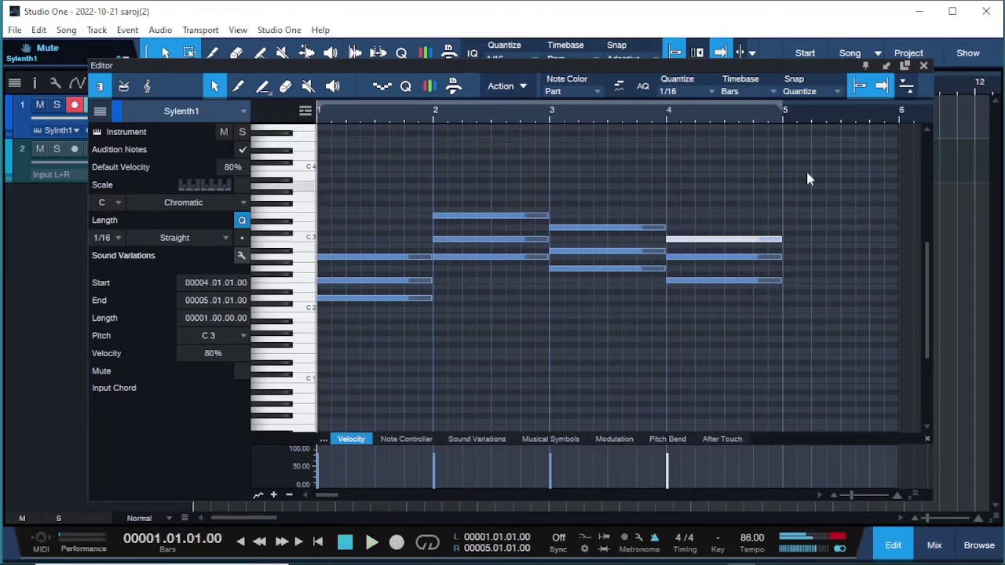
# Shorten the Sylenth1 part to end at bar 5, and play its chords briefly in the note editor
pyautogui.click(924, 66)
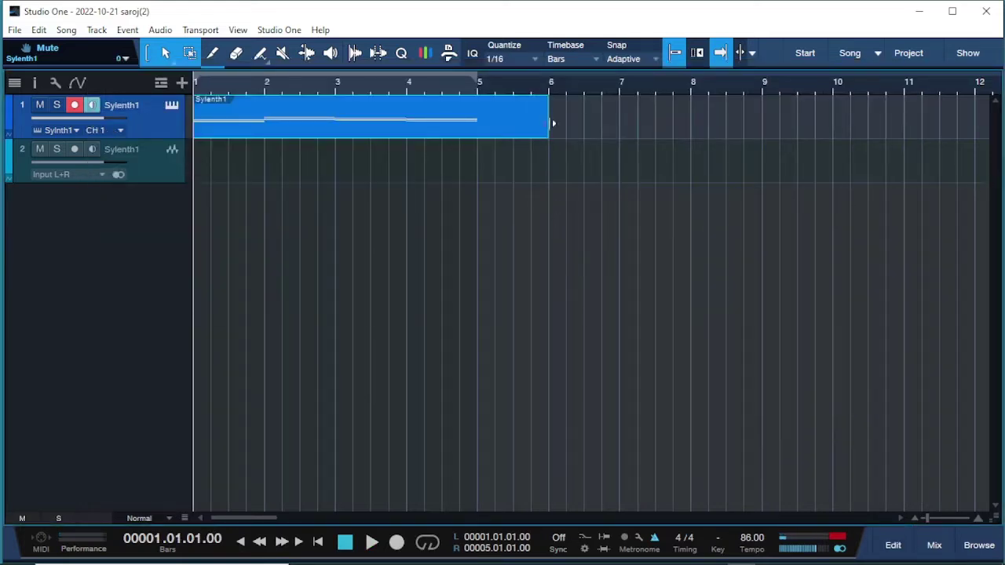
pyautogui.moveTo(553, 120); pyautogui.dragTo(477, 121)
pyautogui.doubleClick(384, 125)
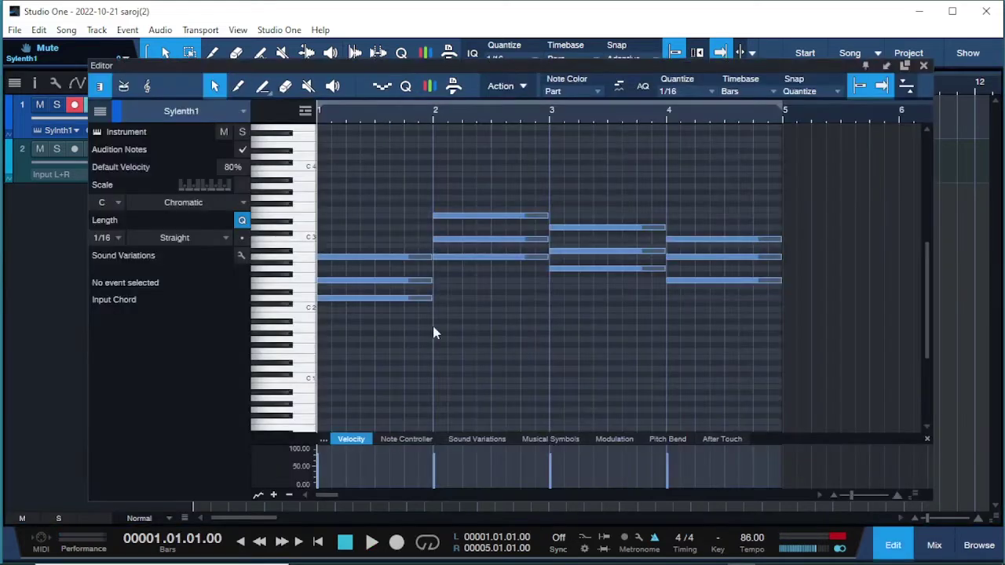
pyautogui.press('space')
pyautogui.press('space')
pyautogui.click(924, 67)
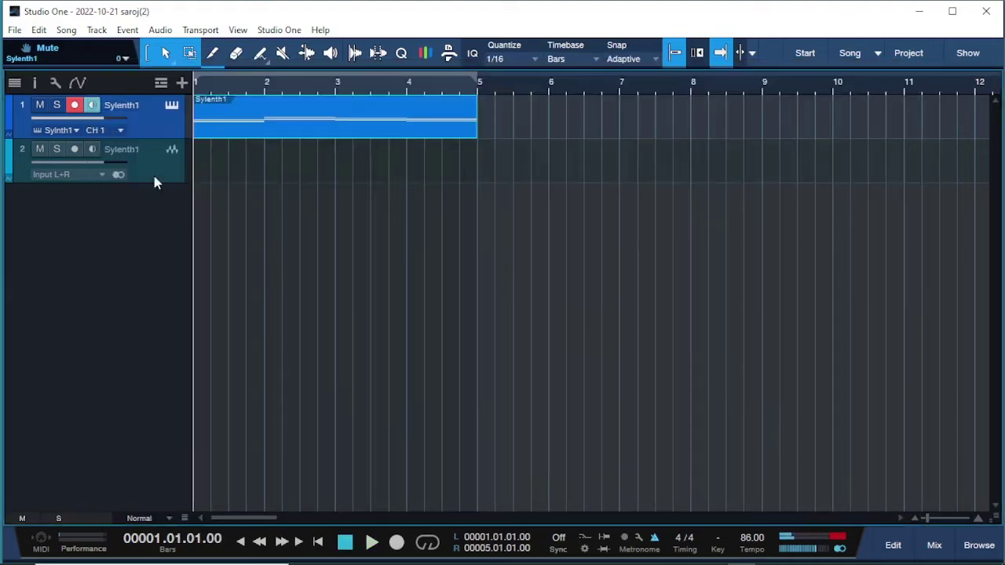
# Duplicate the first Sylenth1 track completely, including its instrument, and reselect the original track
pyautogui.rightClick(164, 126)
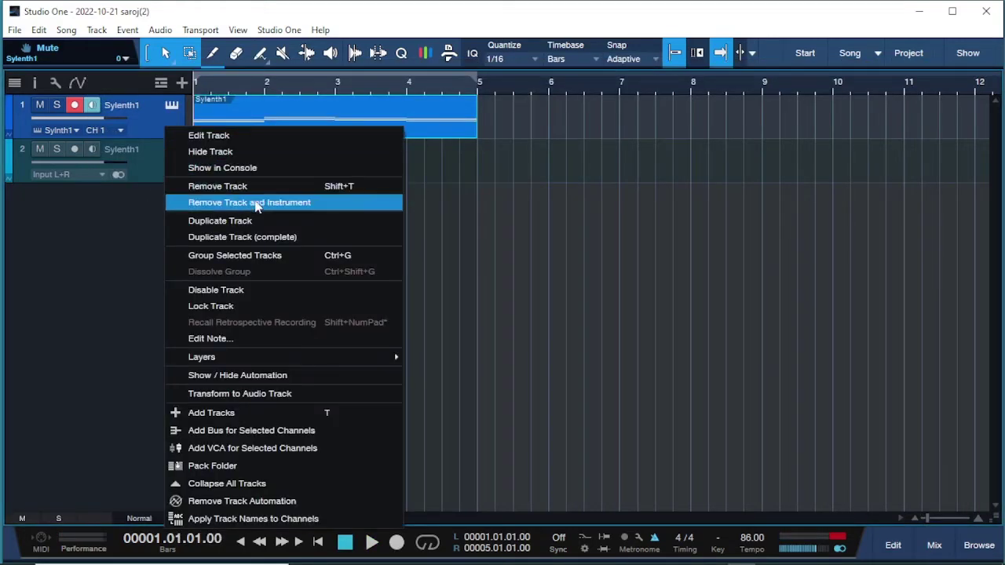
pyautogui.click(290, 235)
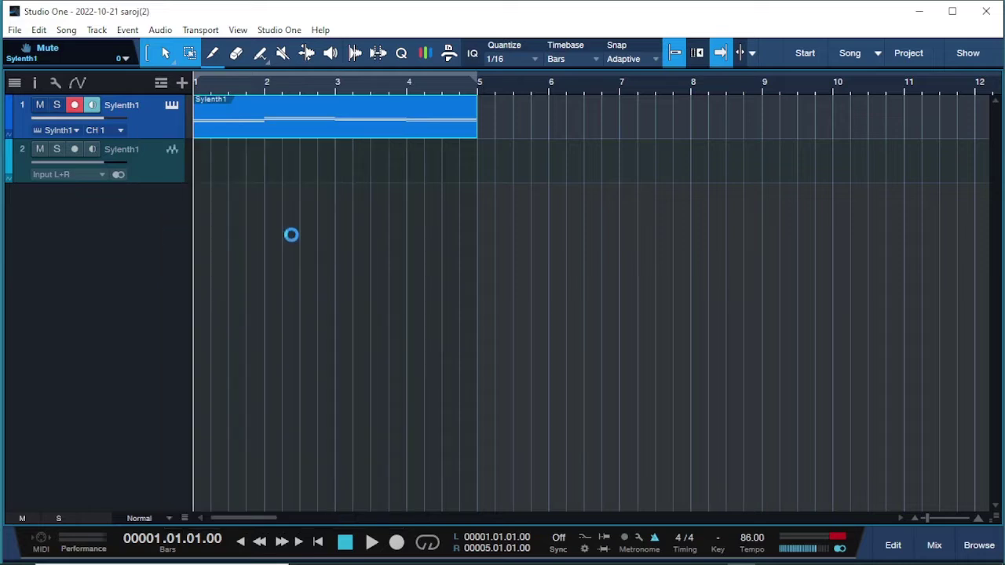
pyautogui.click(142, 105)
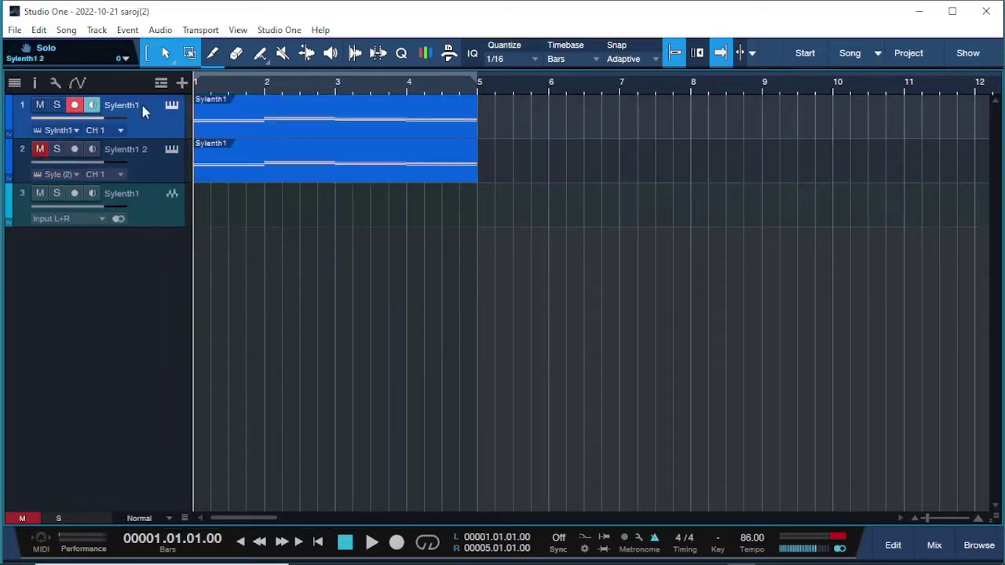
# Play back the original track and turn on looping for bars 1 to 5
pyautogui.press('space')
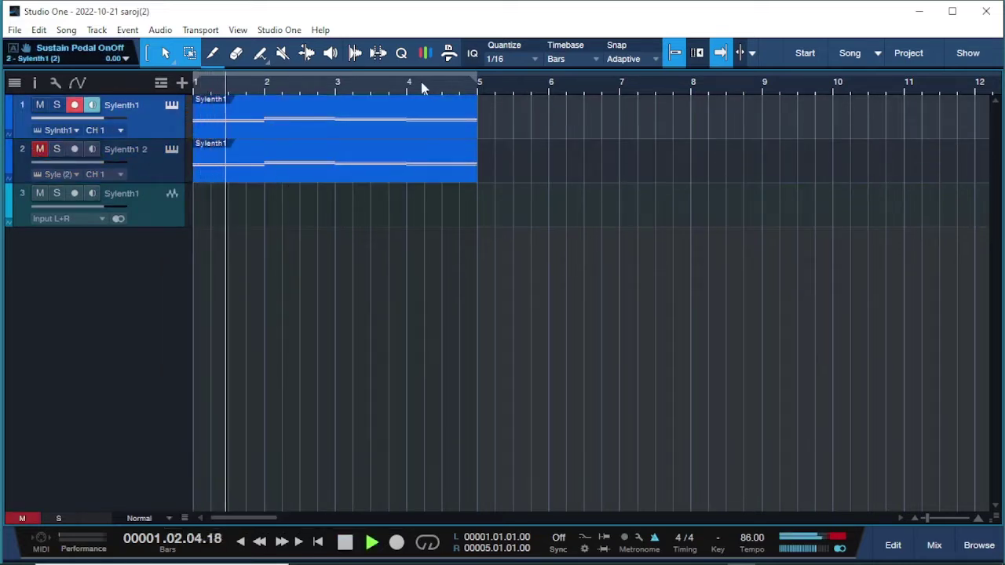
pyautogui.press('/')
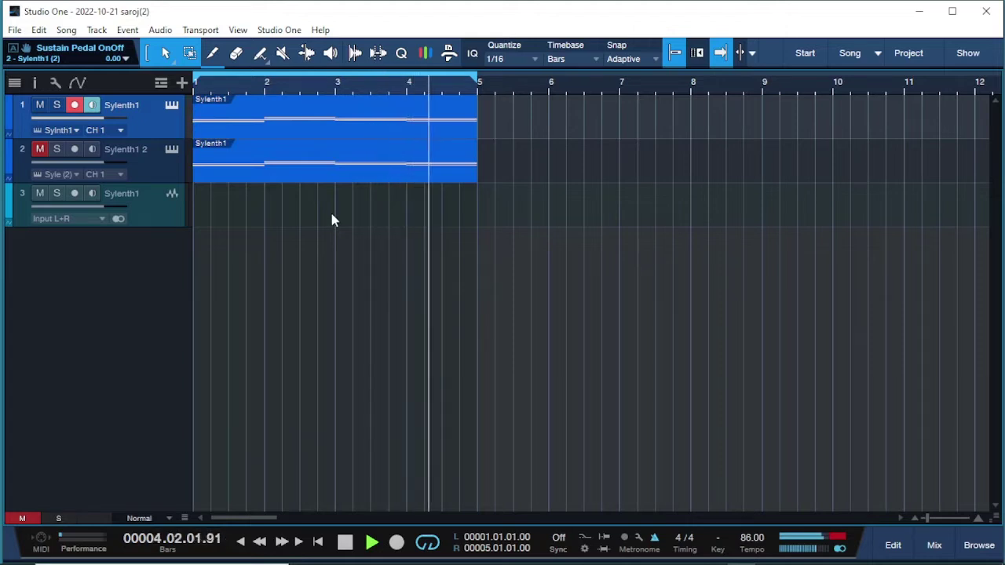
pyautogui.press('space')
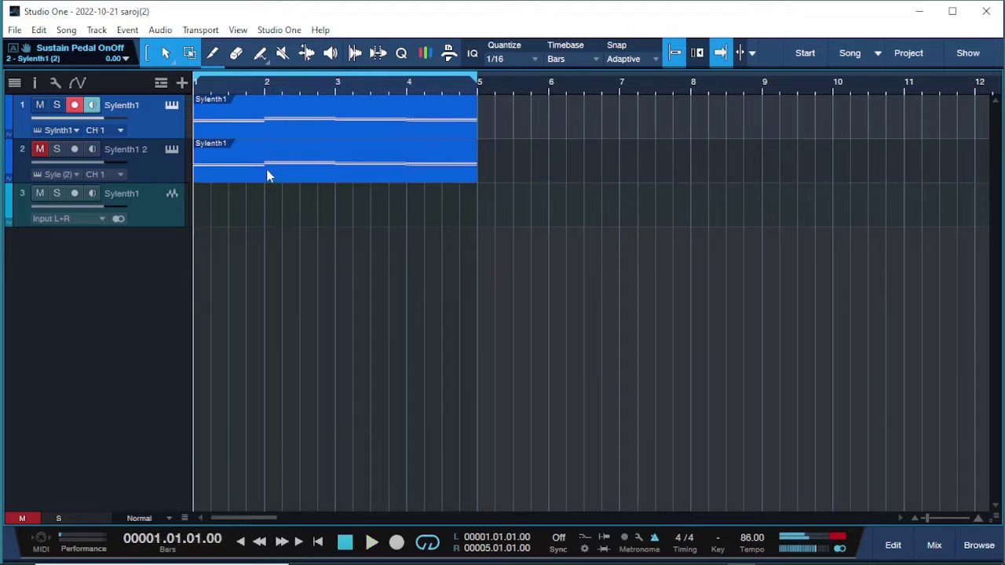
# Record-arm and solo the duplicated Sylenth1 2 track, and open its part in the note editor
pyautogui.click(74, 149)
pyautogui.click(56, 149)
pyautogui.doubleClick(249, 170)
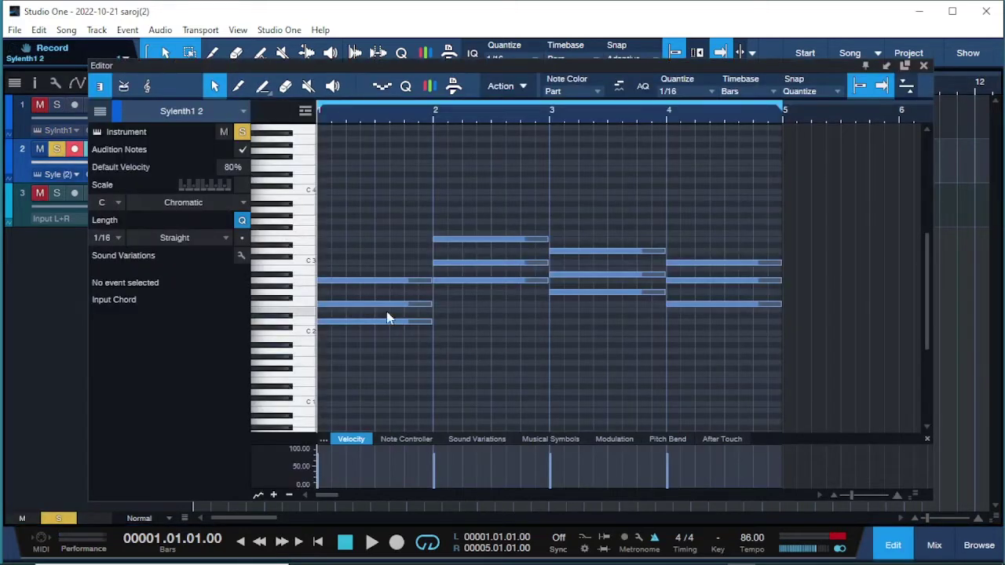
# Raise the middle note of all four chords by one octave, moving the first to F3, and play the result
pyautogui.click(396, 304)
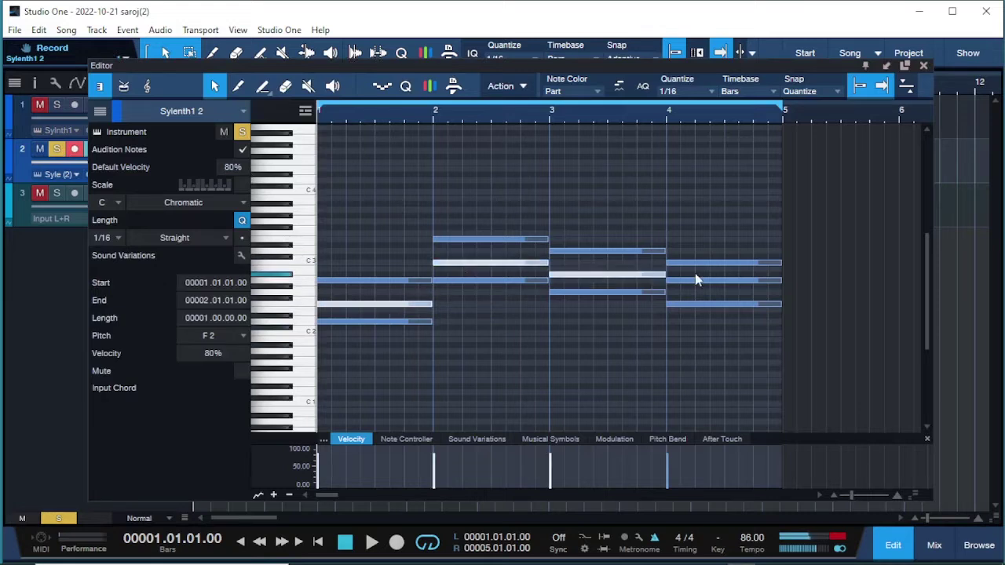
pyautogui.moveTo(348, 309); pyautogui.dragTo(349, 240)
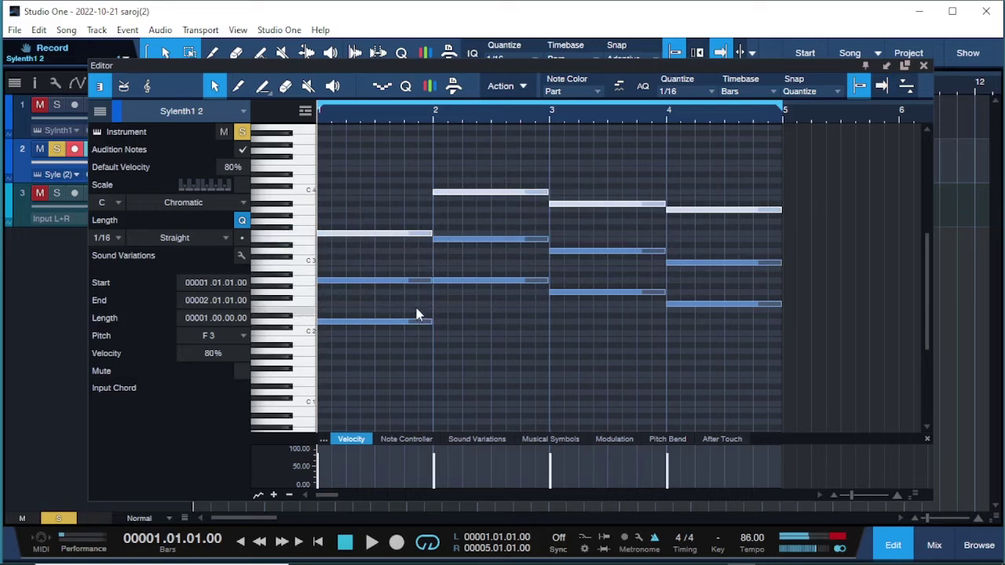
pyautogui.press('space')
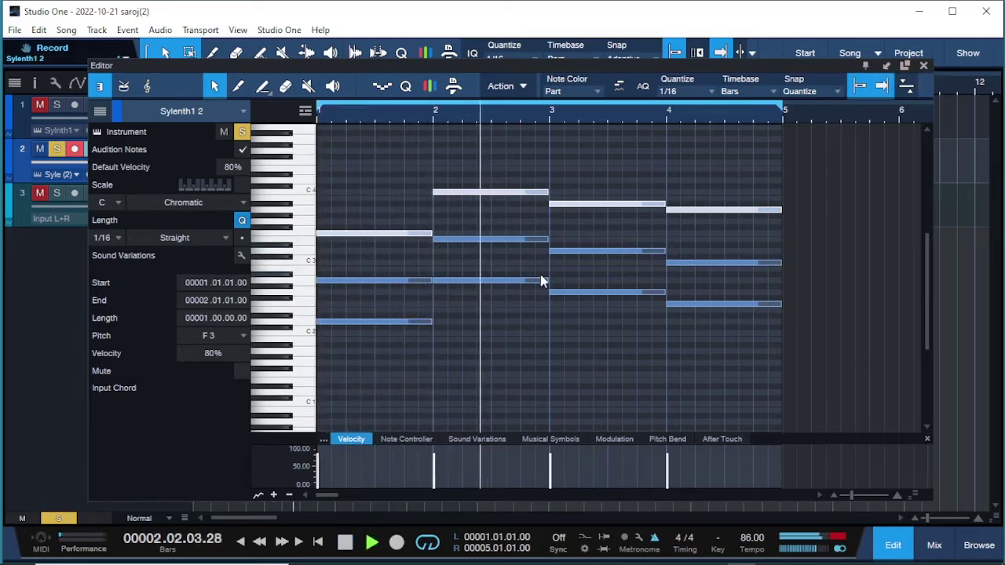
pyautogui.press('space')
# Copy the lowest note of all four chords one octave down, starting on D1, play the result and close the note editor
pyautogui.scroll(-2, 540, 276)
pyautogui.click(366, 298)
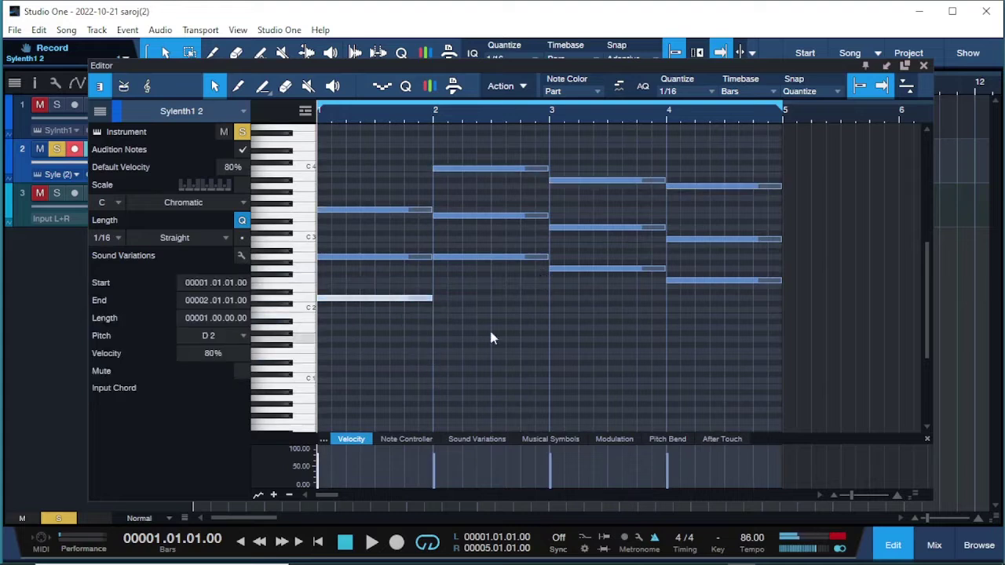
pyautogui.keyDown('shift'); pyautogui.click(510, 257); pyautogui.keyUp('shift')
pyautogui.keyDown('shift'); pyautogui.click(596, 269); pyautogui.keyUp('shift')
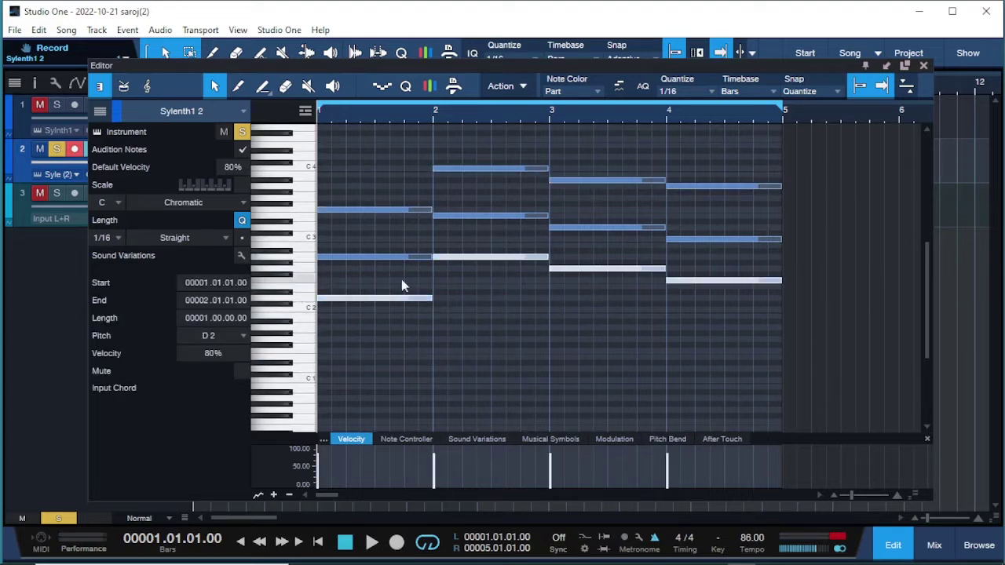
pyautogui.scroll(-2, 364, 279)
pyautogui.moveTo(345, 277); pyautogui.dragTo(345, 352)
pyautogui.press('space')
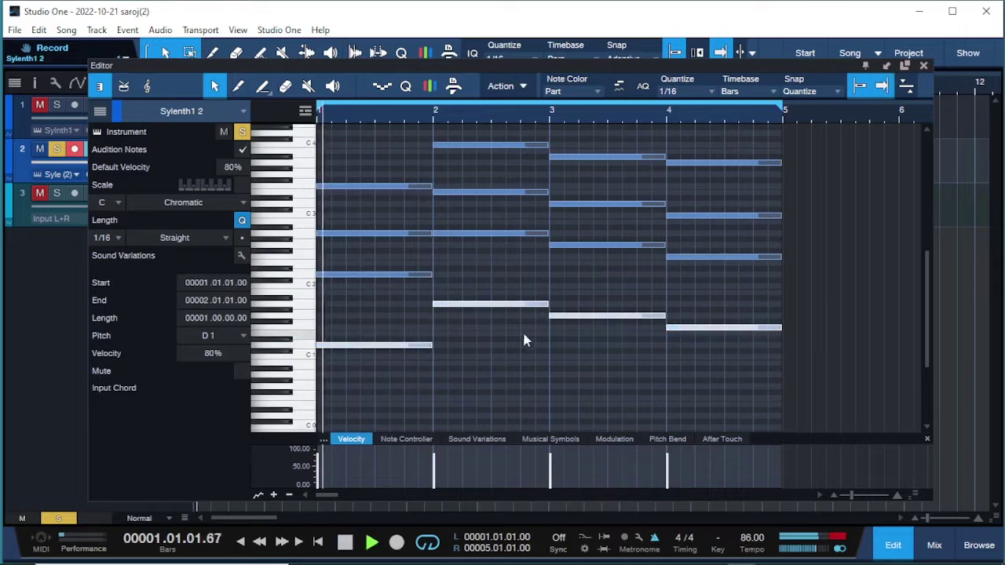
pyautogui.click(923, 66)
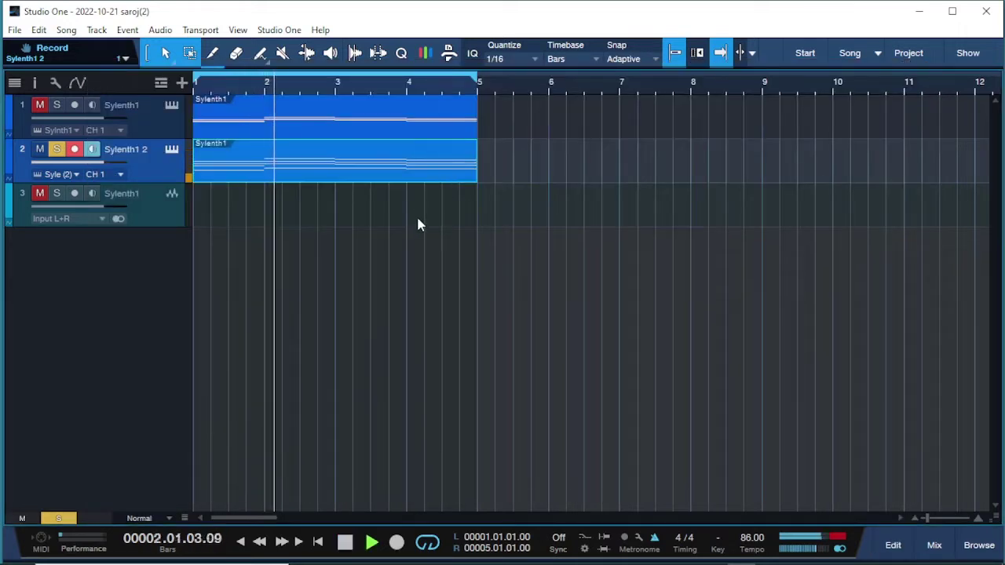
pyautogui.press('space')
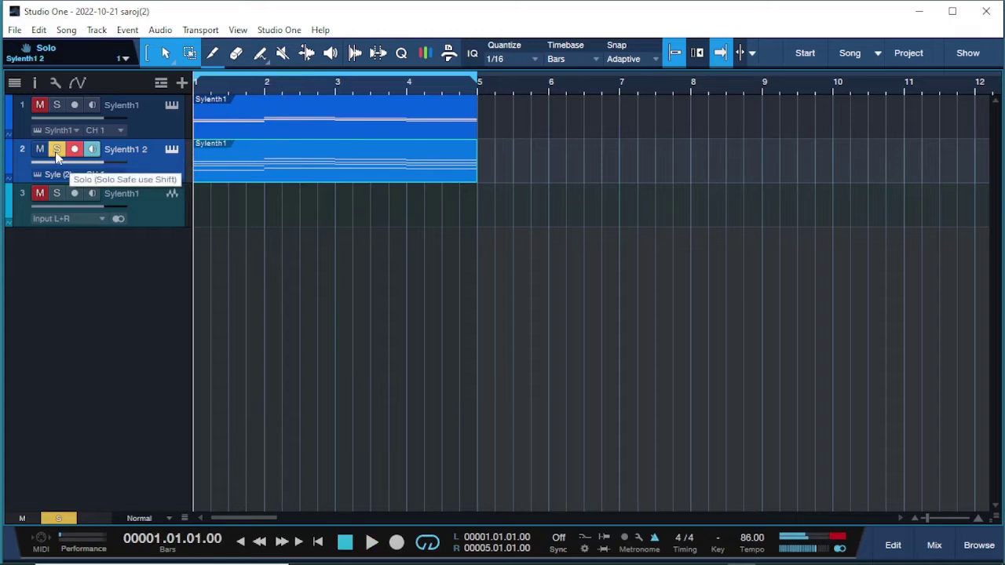
# Compare the original Sylenth1 track with the Sylenth1 2 duplicate by soloing and playing each in turn
pyautogui.press('space')
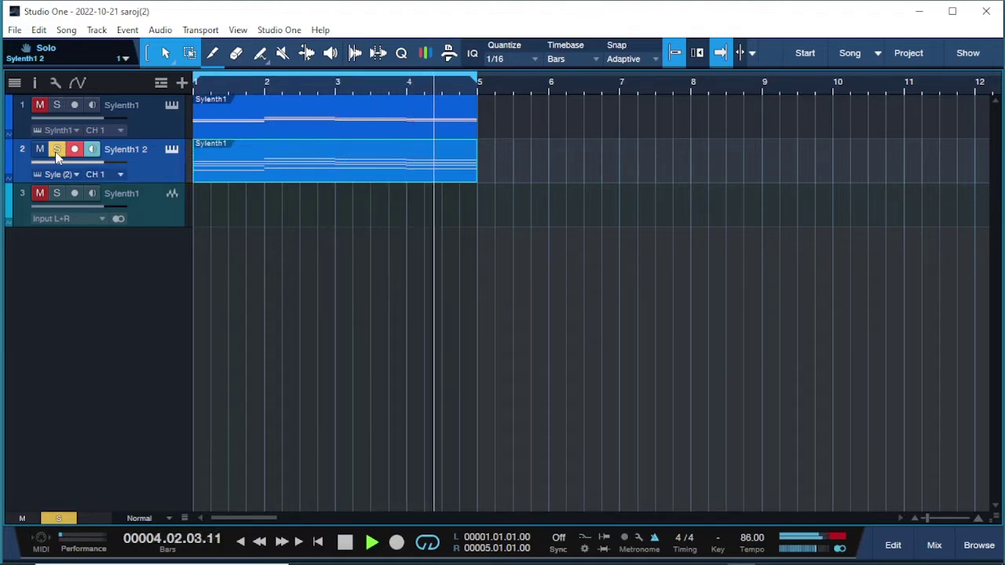
pyautogui.press('space')
pyautogui.click(56, 151)
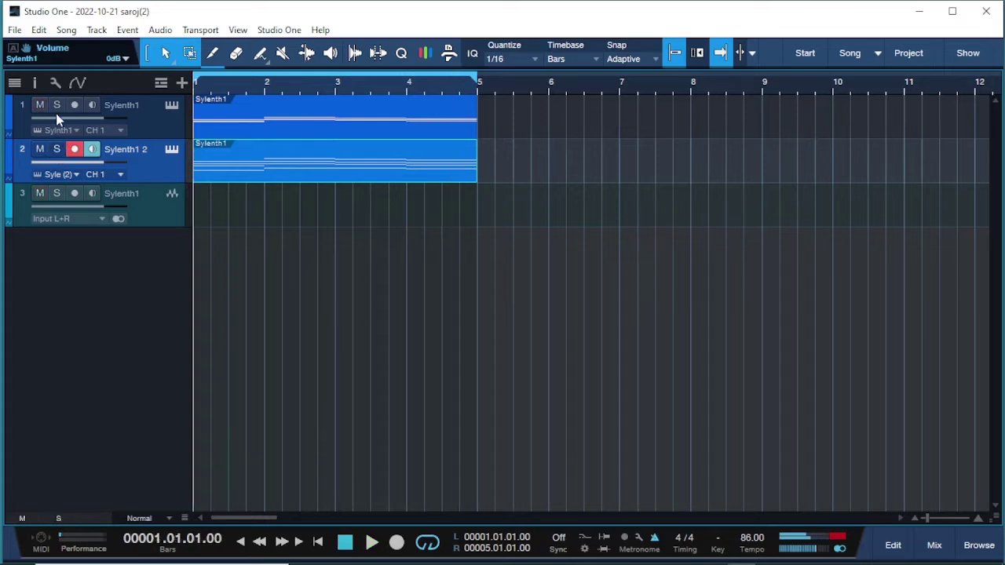
pyautogui.press('space')
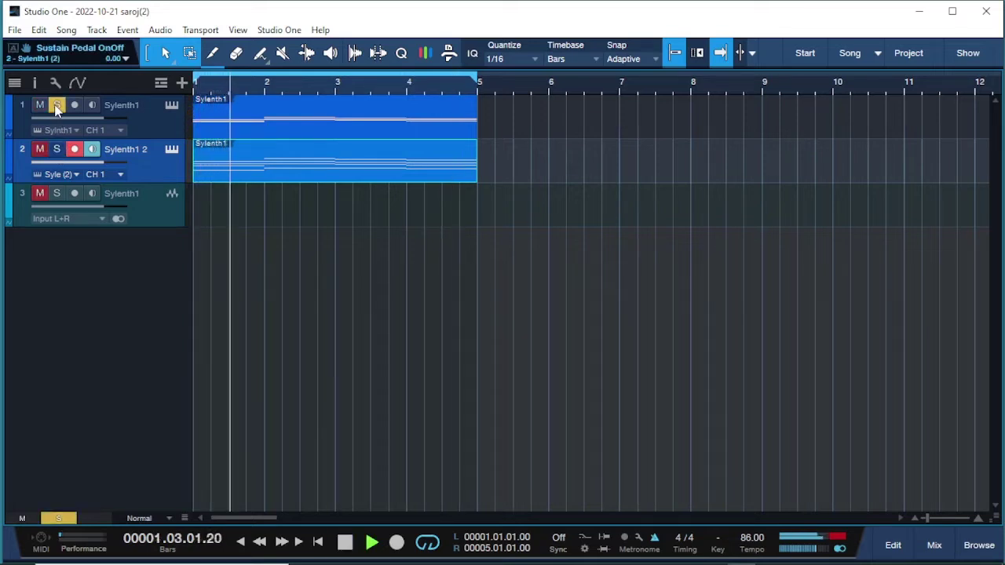
pyautogui.press('space')
pyautogui.click(56, 108)
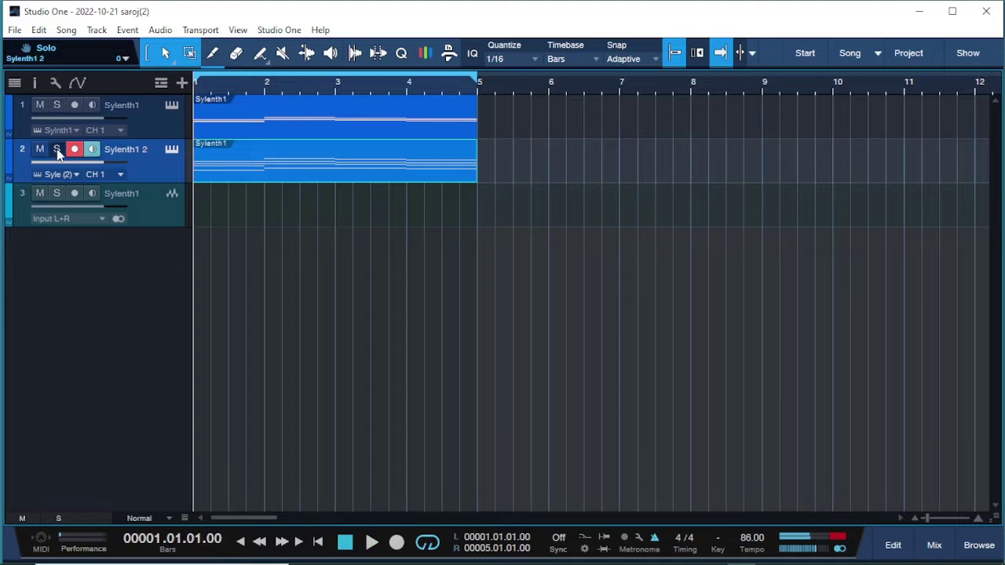
pyautogui.click(57, 150)
pyautogui.press('space')
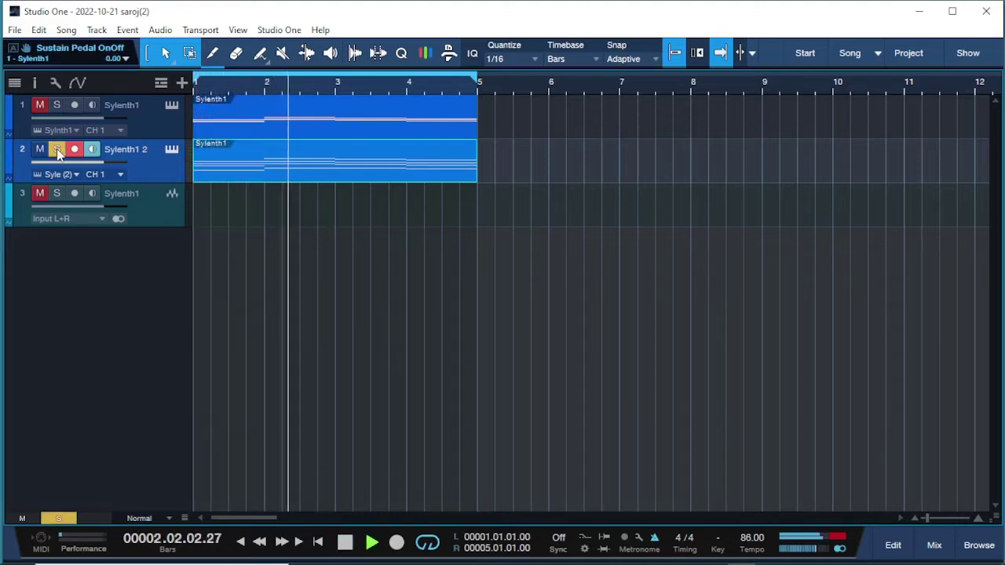
pyautogui.press('space')
# Open the Sylenth1 2 part in the note editor, audition its chords, and close the editor
pyautogui.doubleClick(383, 176)
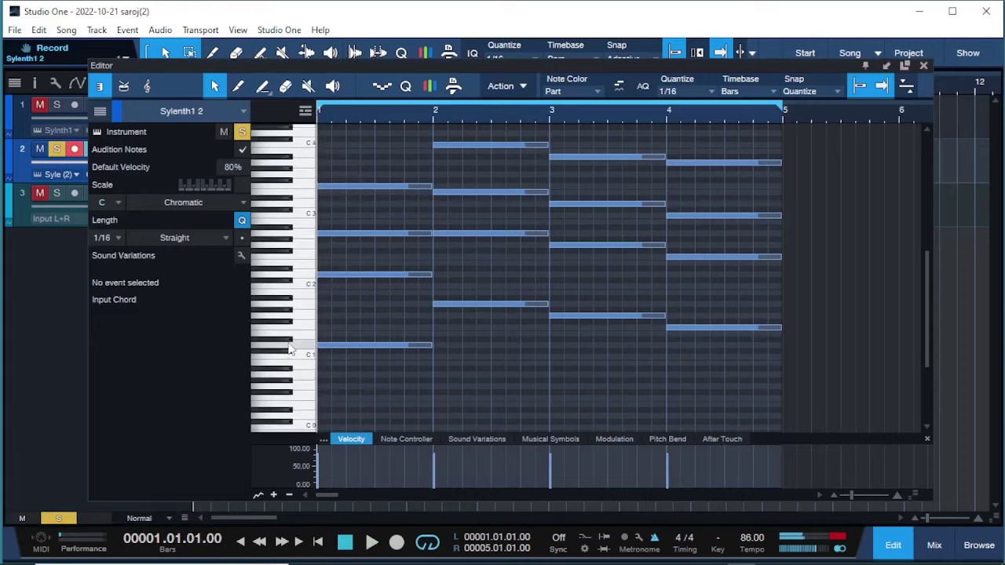
pyautogui.press('space')
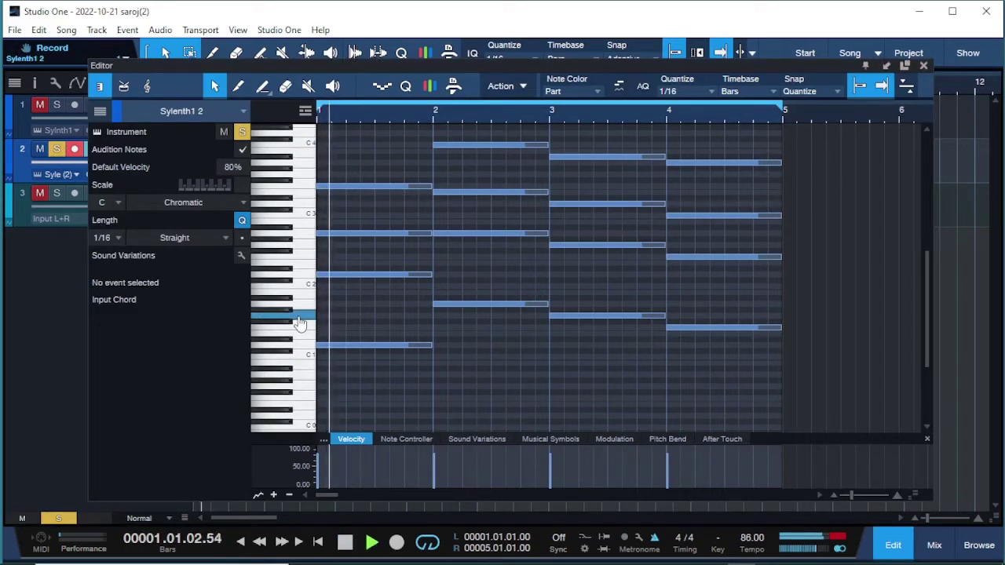
pyautogui.press('space')
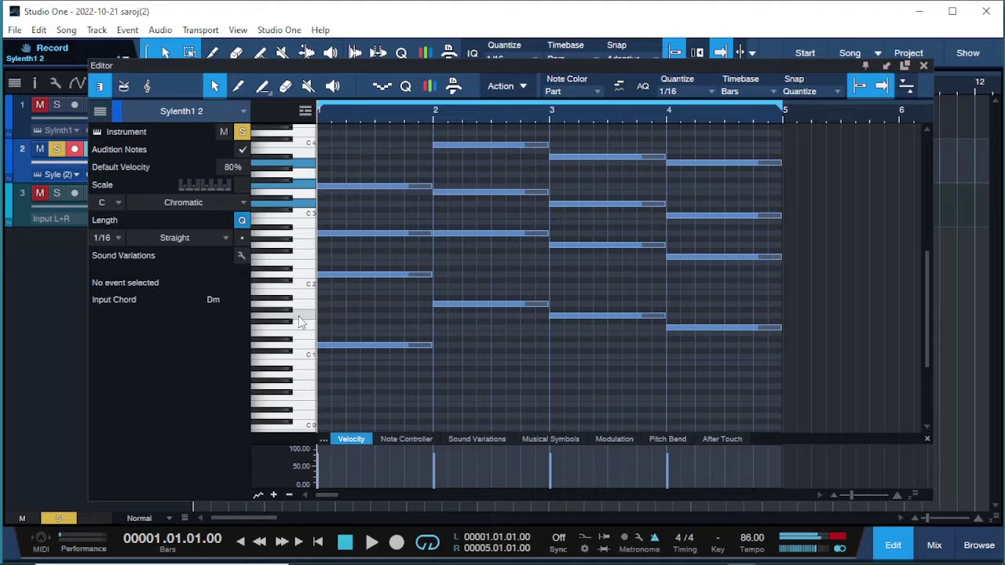
pyautogui.press('space')
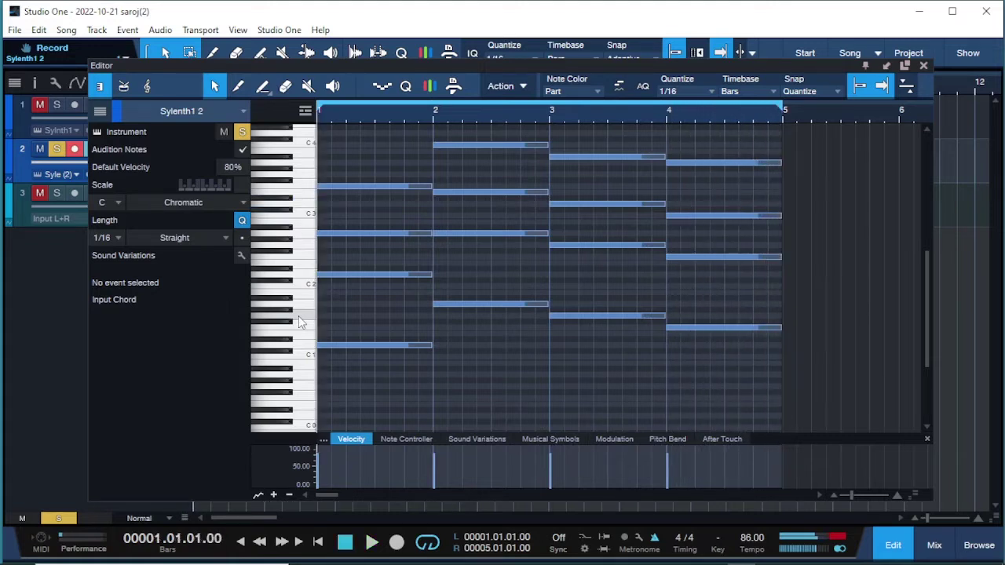
pyautogui.press('space')
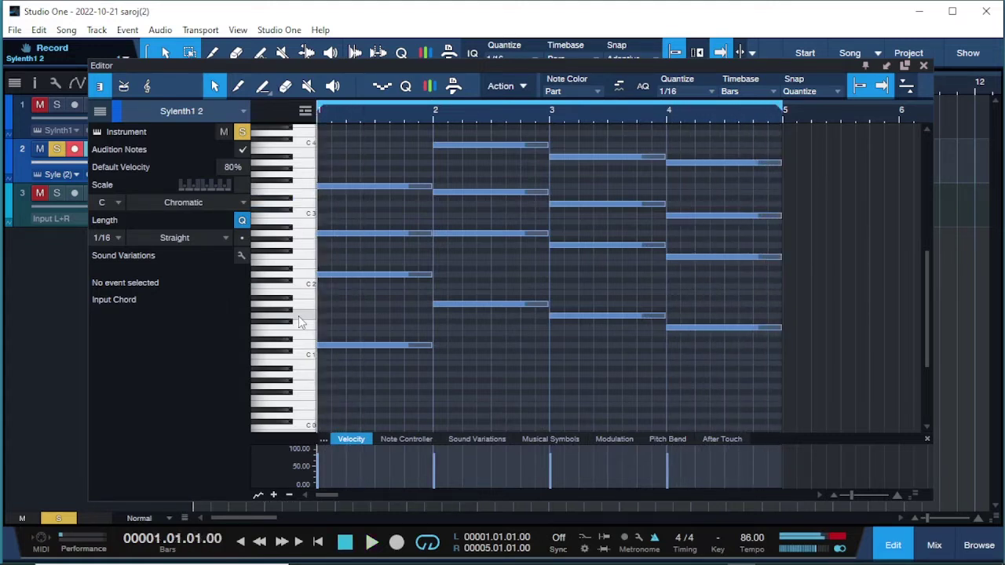
pyautogui.click(923, 66)
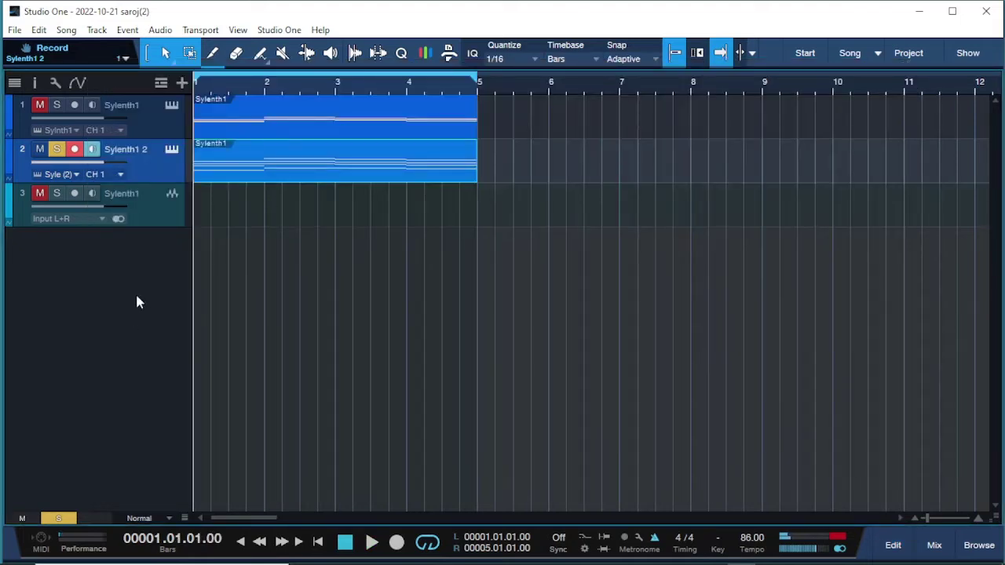
# Turn off solo on Sylenth1 2 and add another Sylenth1 instrument on a new track below the existing ones
pyautogui.click(58, 149)
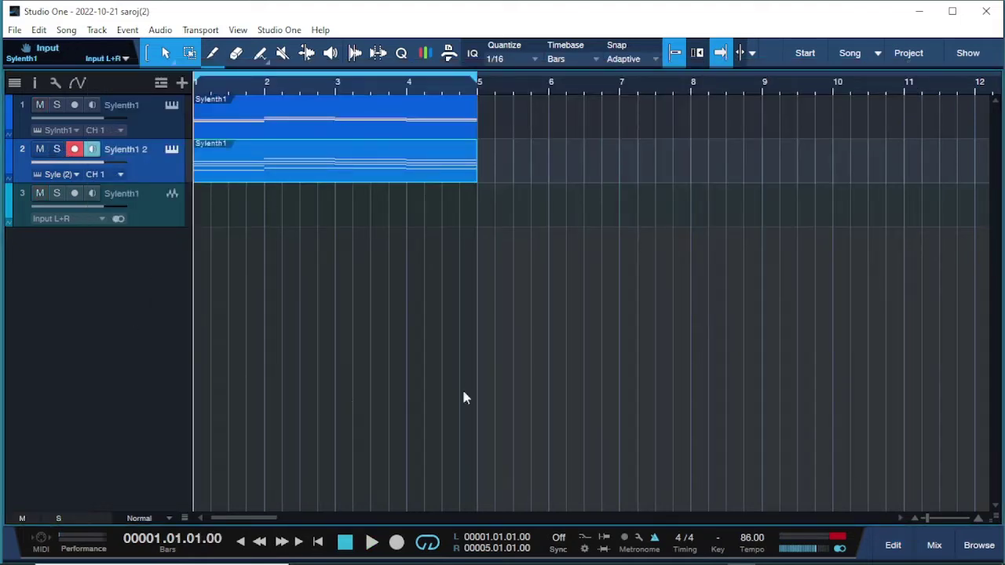
pyautogui.click(978, 544)
pyautogui.moveTo(793, 274); pyautogui.dragTo(103, 298)
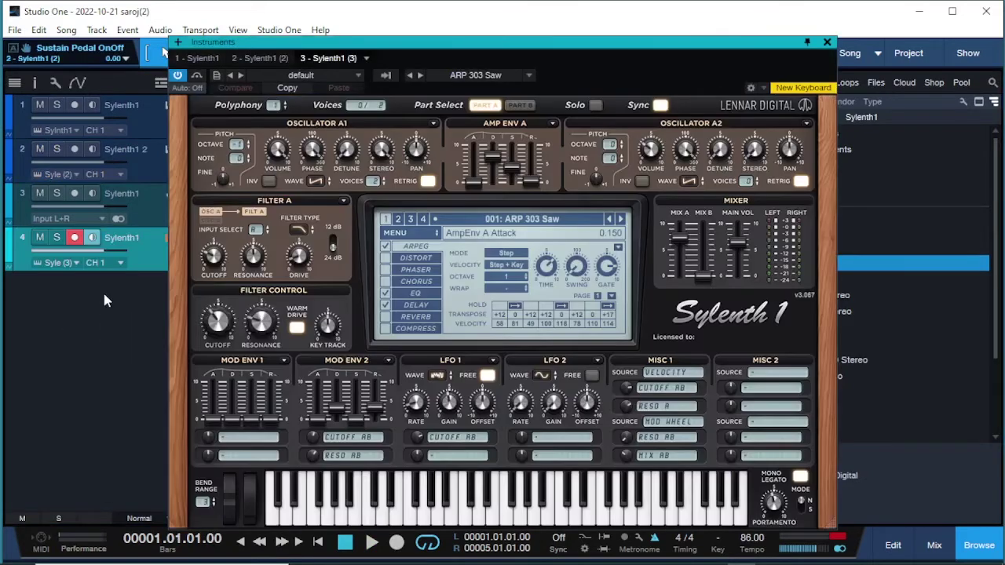
# Load the PLUK 3 preset from the Sylenth preset folder on Local E (G:) into the new Sylenth1, and close the instrument window and browser
pyautogui.click(398, 232)
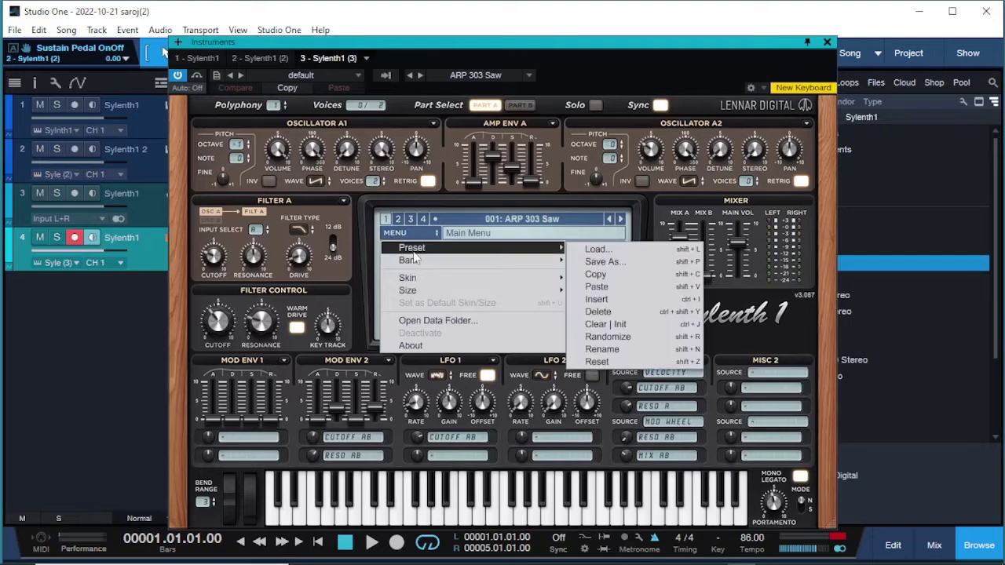
pyautogui.click(597, 249)
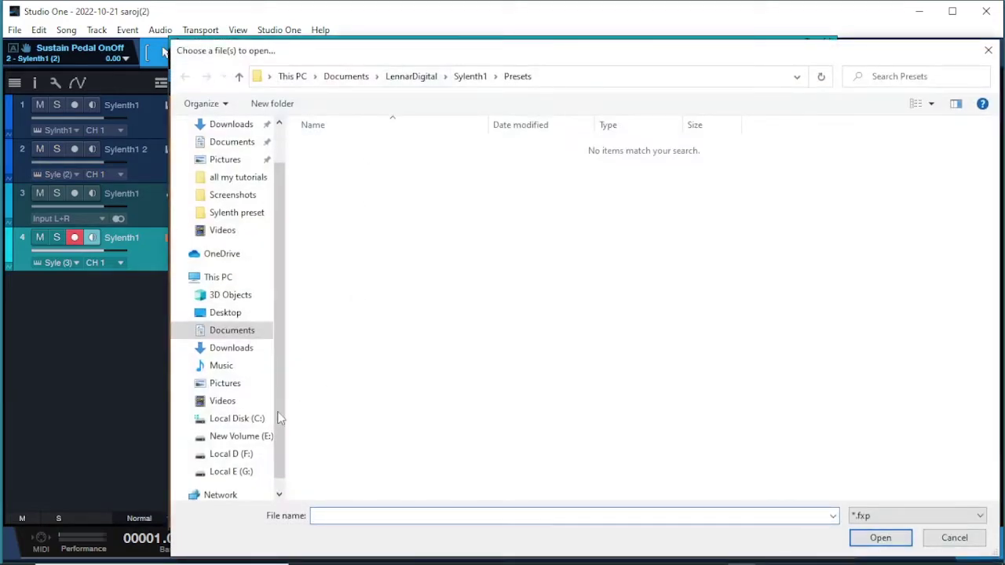
pyautogui.click(252, 472)
pyautogui.scroll(-8, 518, 321)
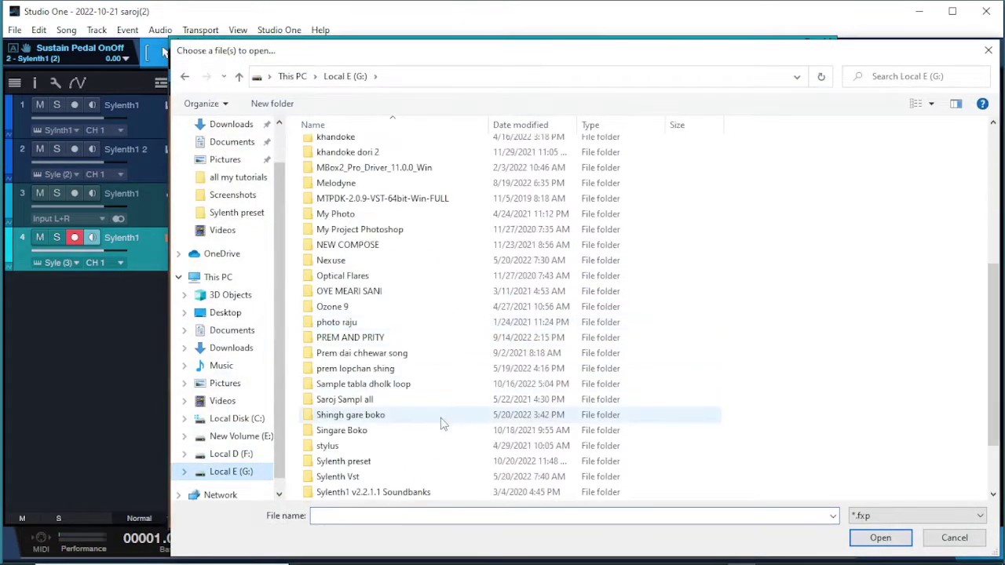
pyautogui.scroll(-1, 443, 428)
pyautogui.doubleClick(370, 416)
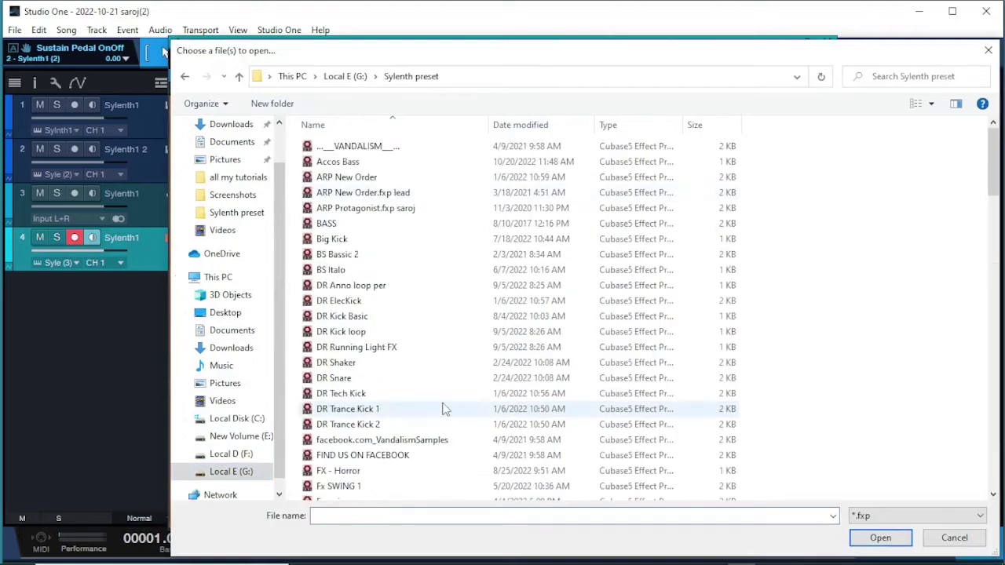
pyautogui.scroll(-4, 444, 408)
pyautogui.scroll(-5, 434, 420)
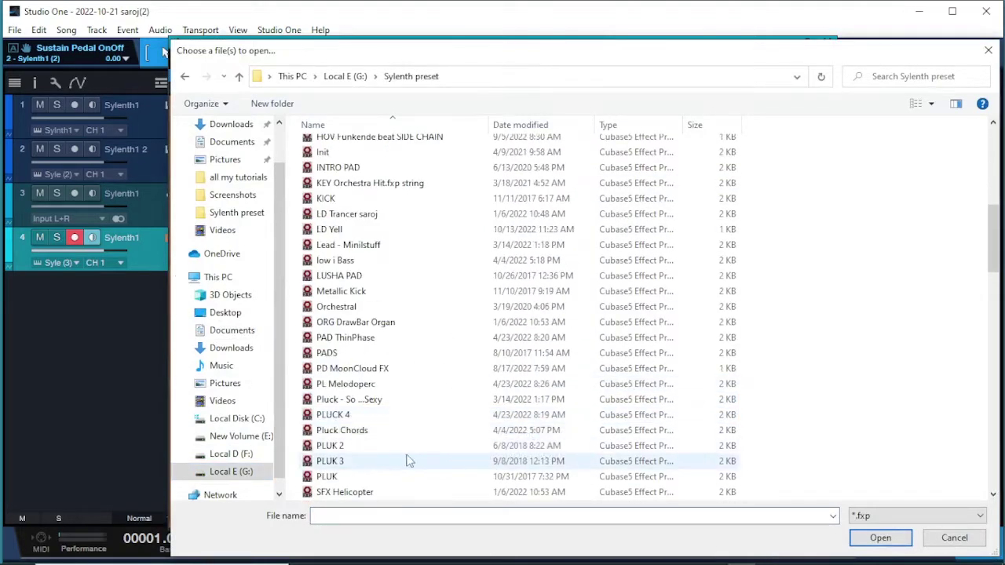
pyautogui.doubleClick(348, 461)
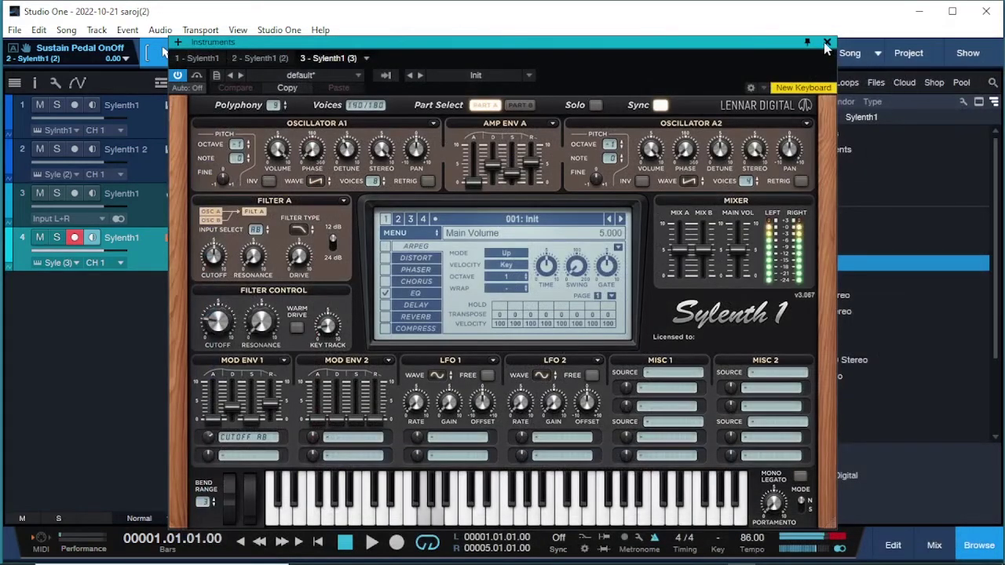
pyautogui.click(826, 42)
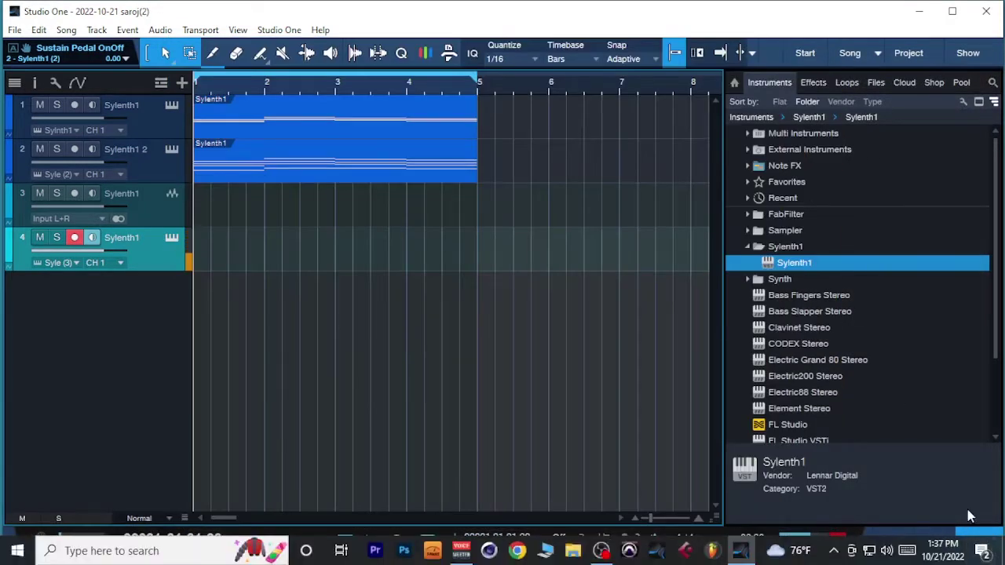
pyautogui.click(978, 545)
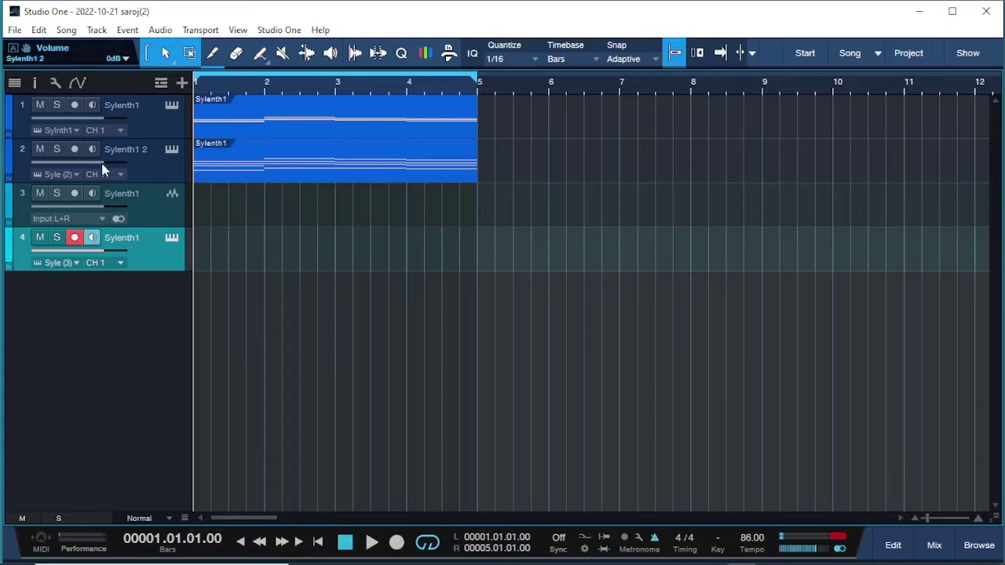
# Show the track inspector, lower the Sylenth1 2 volume to -44.0 dB, and enlarge the inspector's channel fader area
pyautogui.click(34, 82)
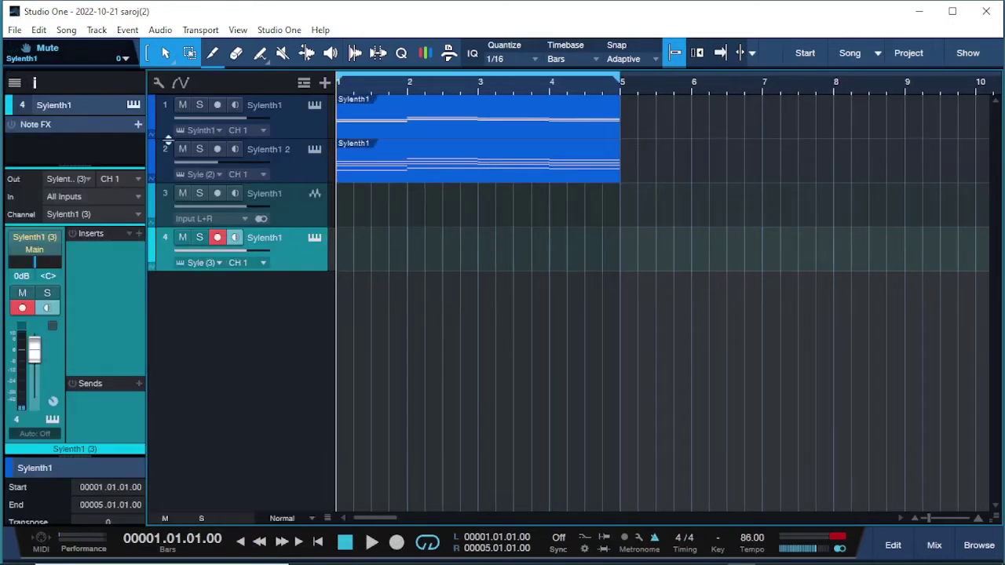
pyautogui.click(298, 152)
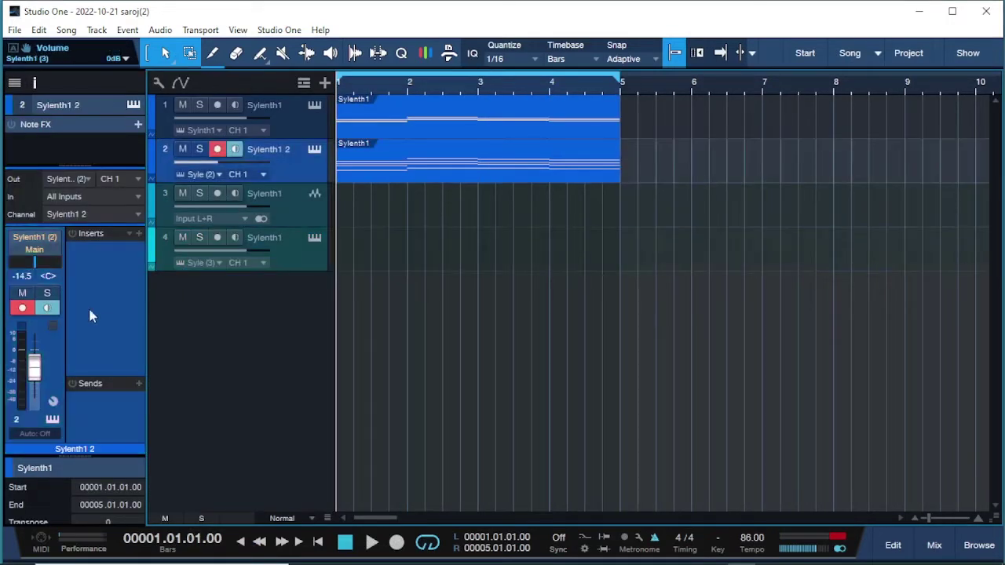
pyautogui.moveTo(34, 366); pyautogui.dragTo(34, 386)
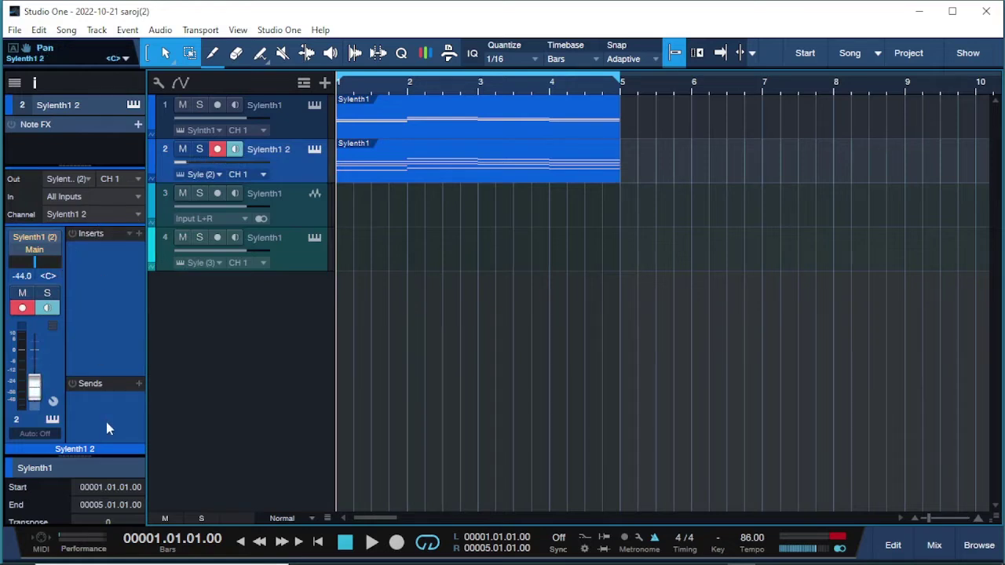
pyautogui.moveTo(109, 167); pyautogui.dragTo(111, 88)
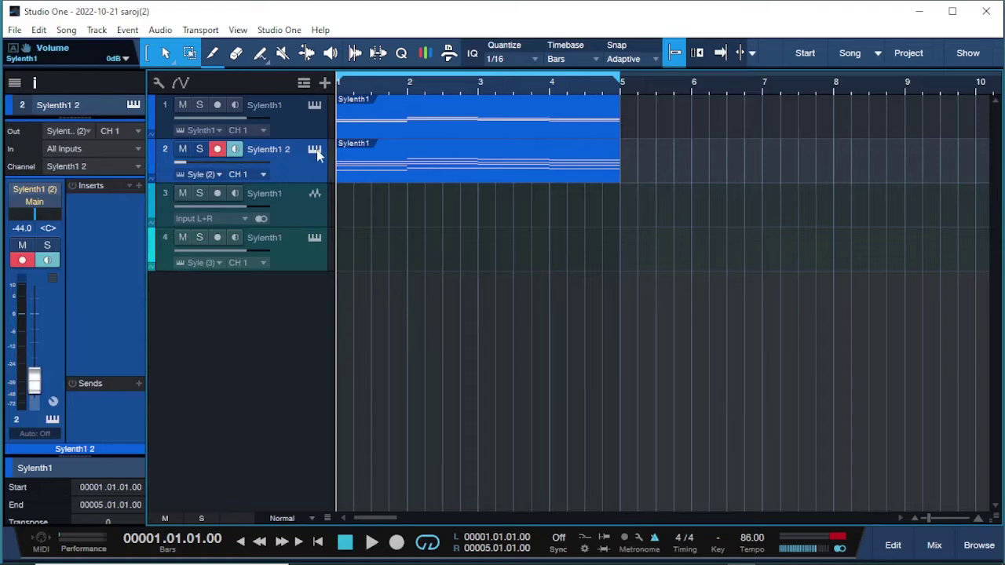
# Lower the volume of the original Sylenth1 track to -28.8 dB, mute that track, and briefly play the song
pyautogui.click(306, 117)
pyautogui.moveTo(40, 329); pyautogui.dragTo(41, 369)
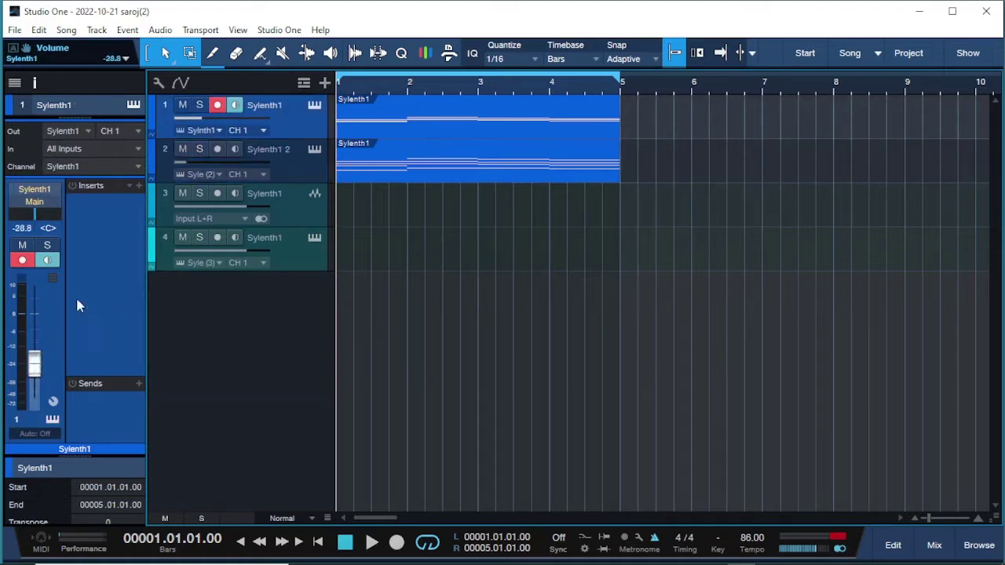
pyautogui.click(182, 105)
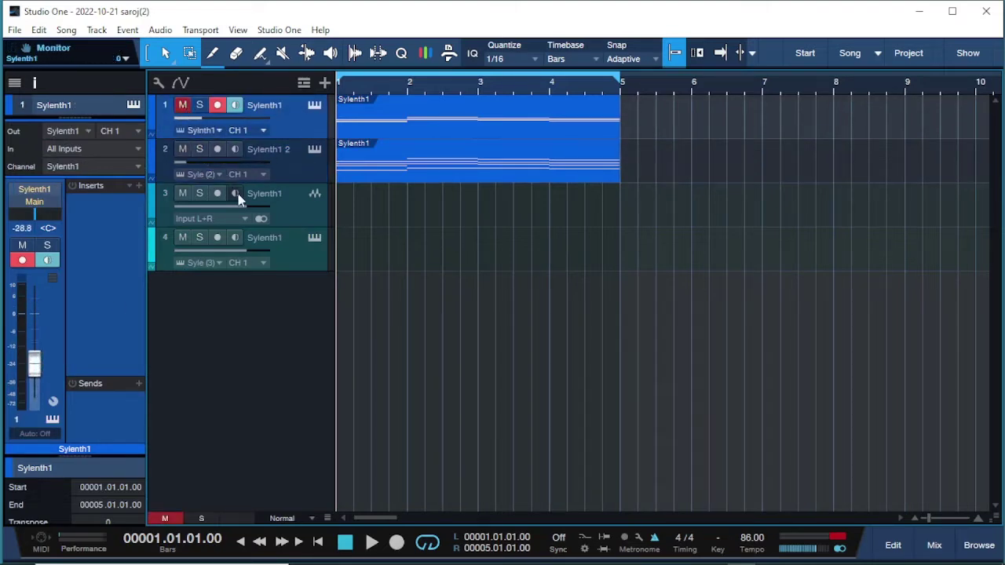
pyautogui.press('space')
pyautogui.press('space')
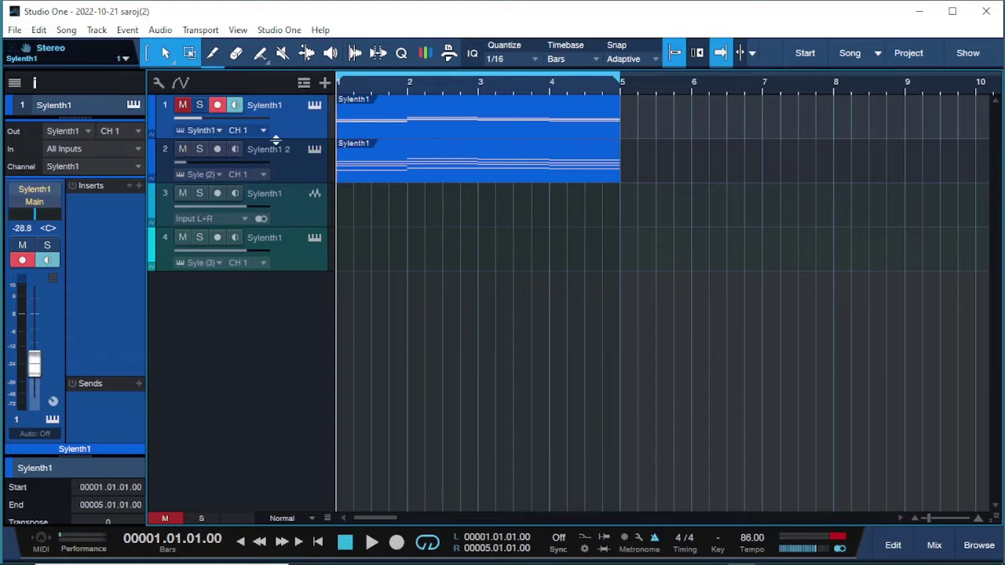
# Set the Sylenth1 2 track volume to -21.4 dB while listening to playback
pyautogui.click(284, 161)
pyautogui.moveTo(36, 383); pyautogui.dragTo(35, 369)
pyautogui.press('space')
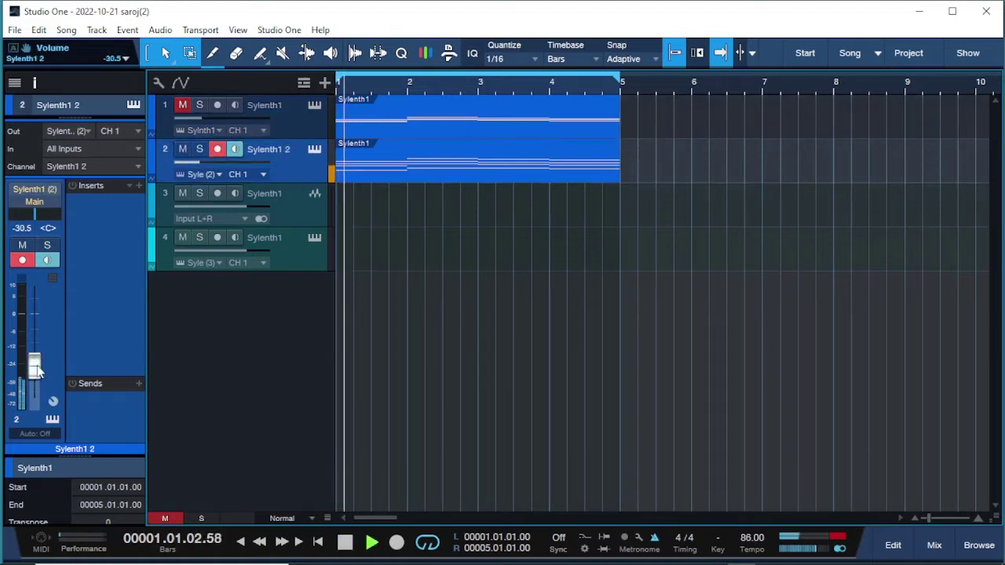
pyautogui.press('space')
# Move the new Sylenth1 instrument track directly below Sylenth1 2, and rename Sylenth1 2 as sustaine
pyautogui.click(289, 237)
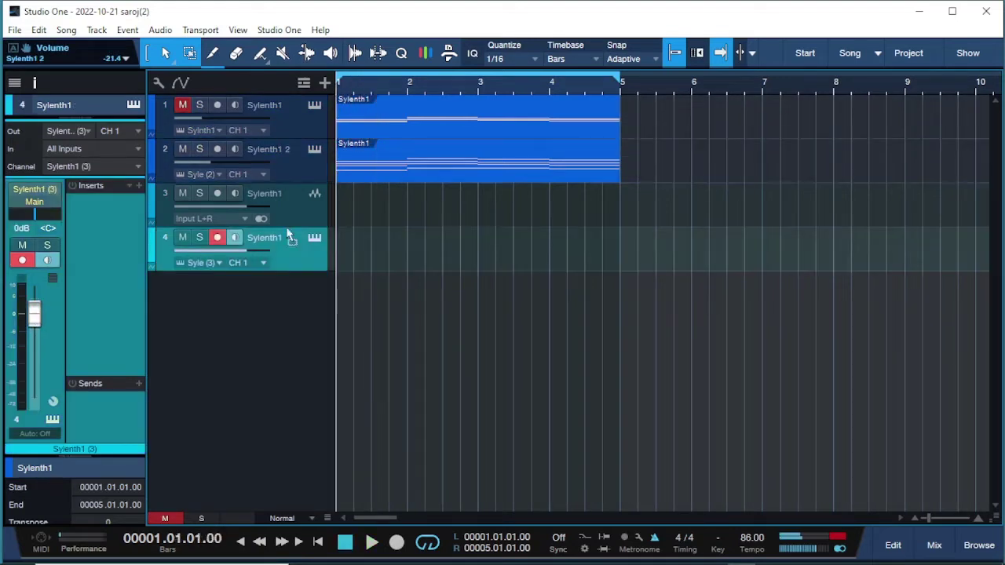
pyautogui.moveTo(289, 237); pyautogui.dragTo(294, 187)
pyautogui.doubleClick(268, 149)
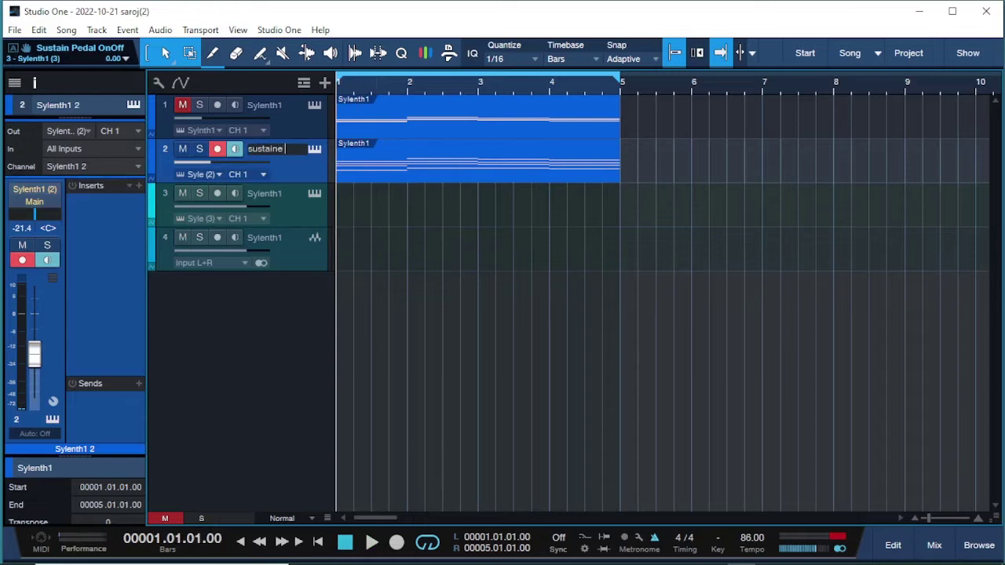
# Rename the new Sylenth1 instrument track as pluck
pyautogui.click(266, 197)
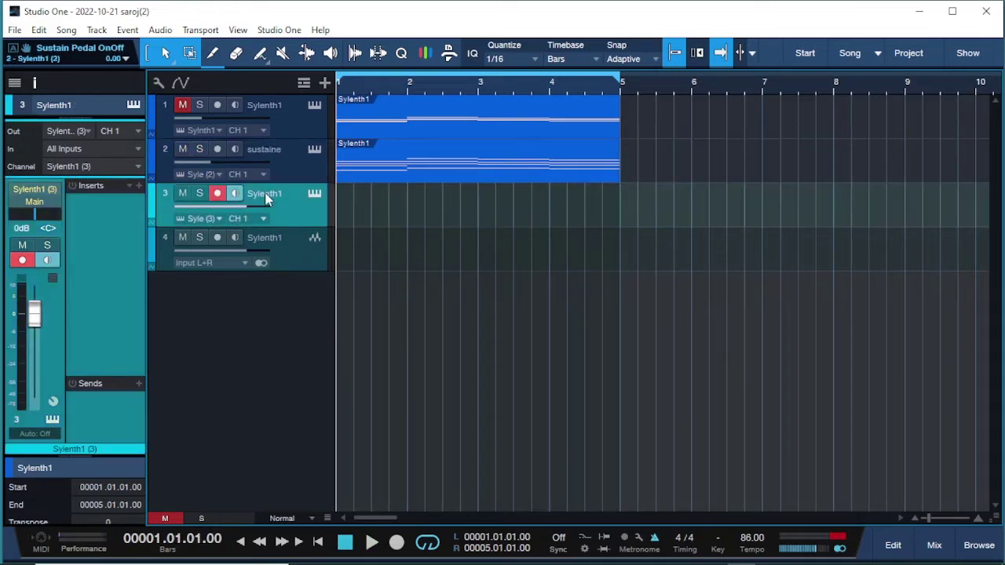
pyautogui.doubleClick(265, 193)
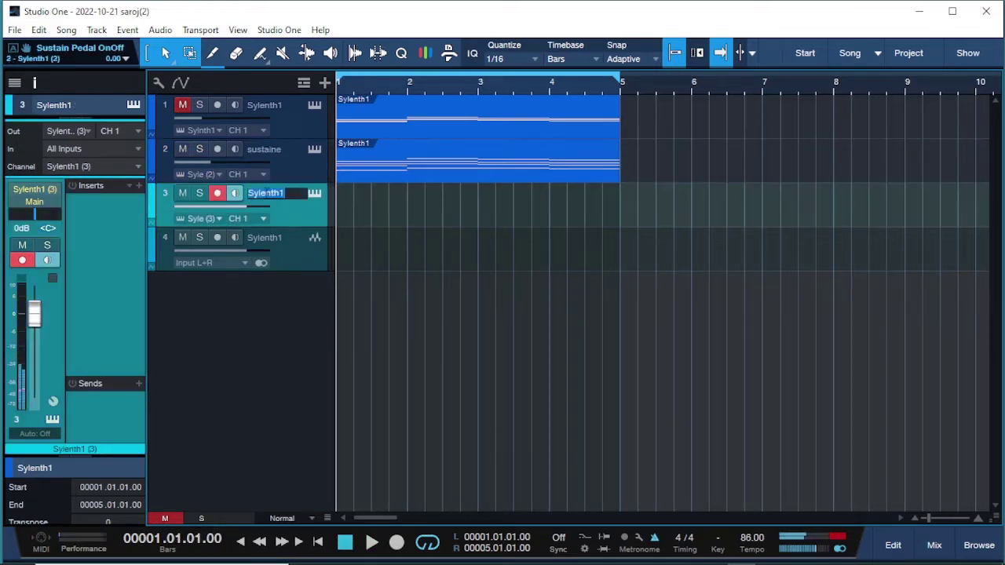
pyautogui.write('pluck')
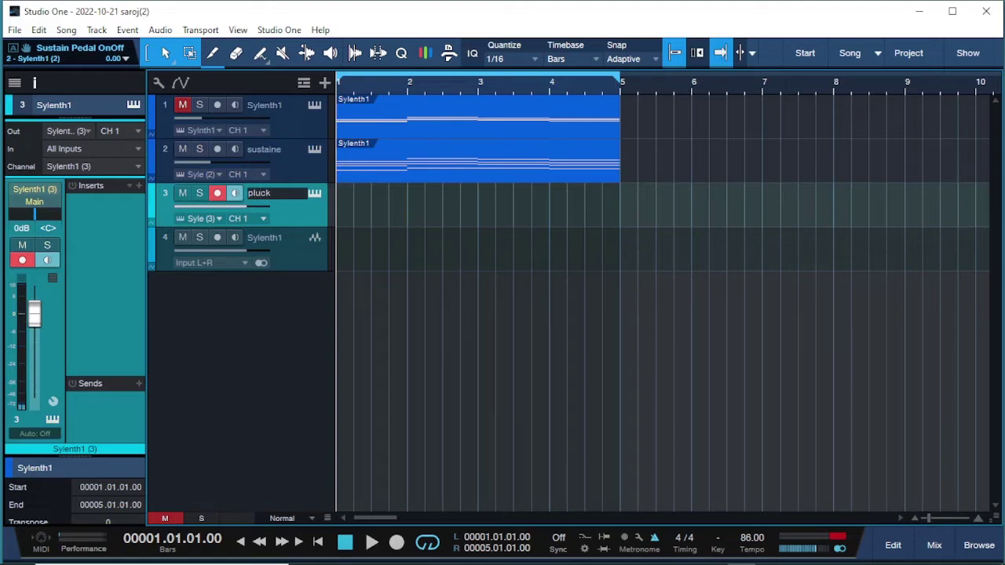
pyautogui.press('Return')
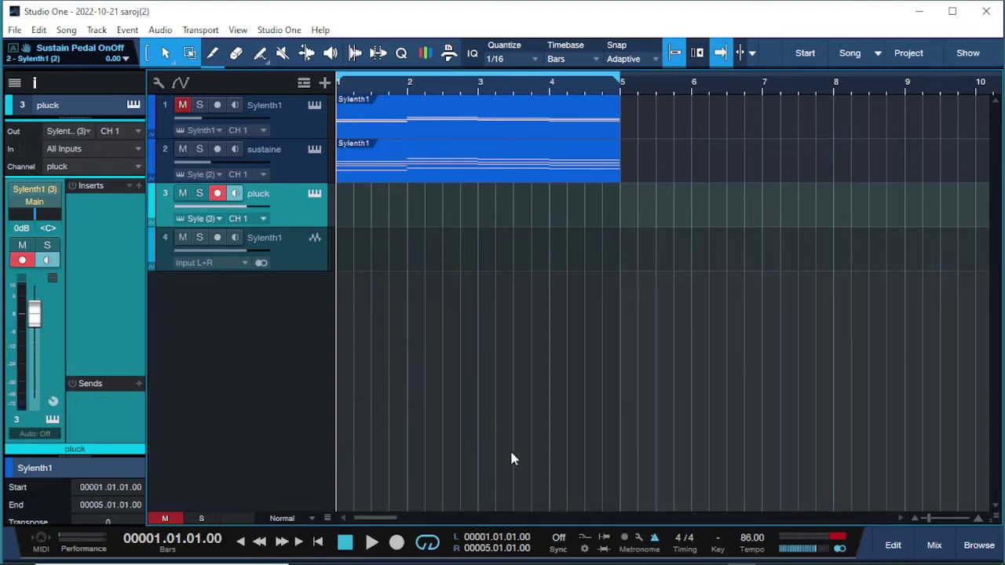
# Add the Impact drum 1 preset as a new instrument track and skip locating its missing hi-hat sample
pyautogui.click(978, 544)
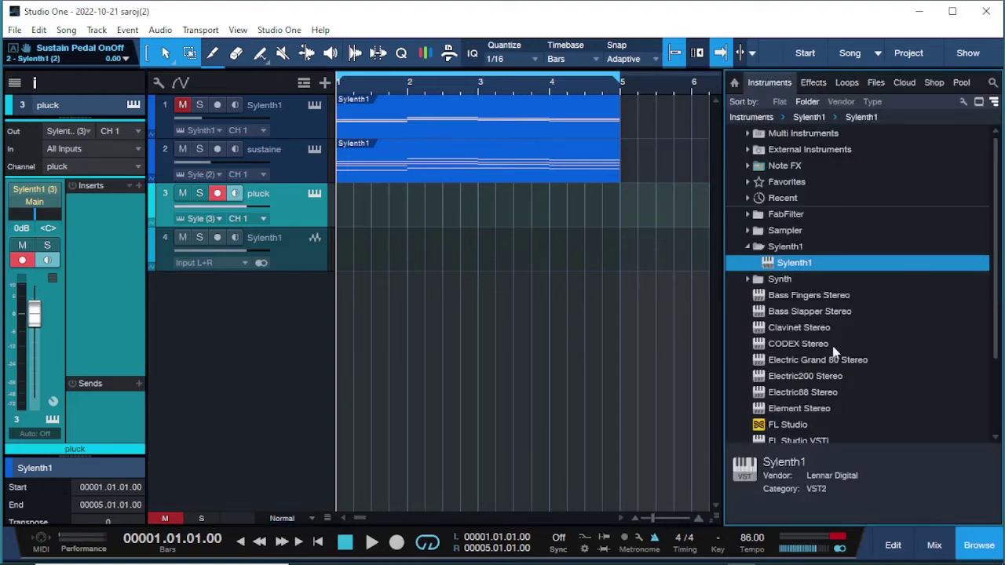
pyautogui.click(764, 231)
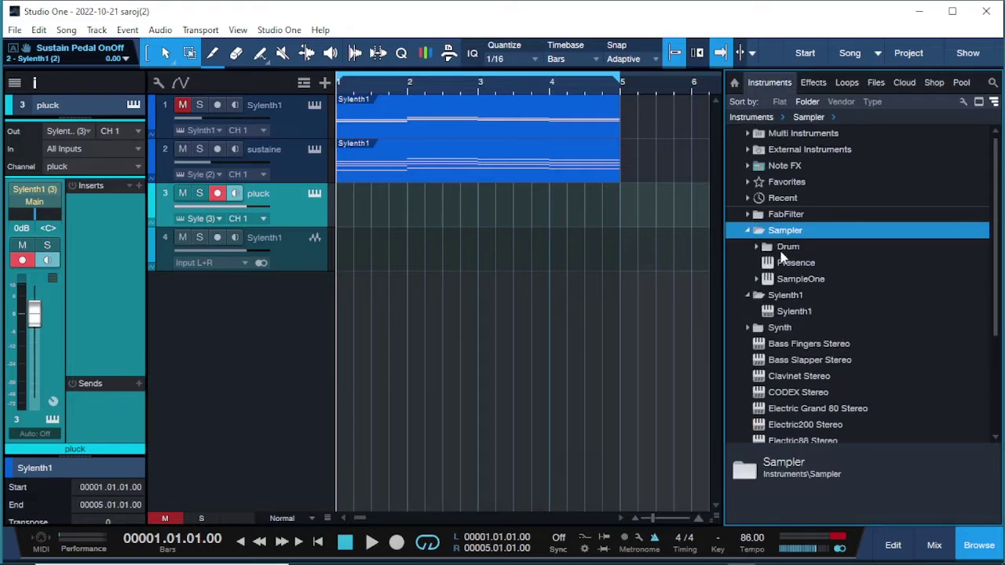
pyautogui.click(758, 247)
pyautogui.click(795, 264)
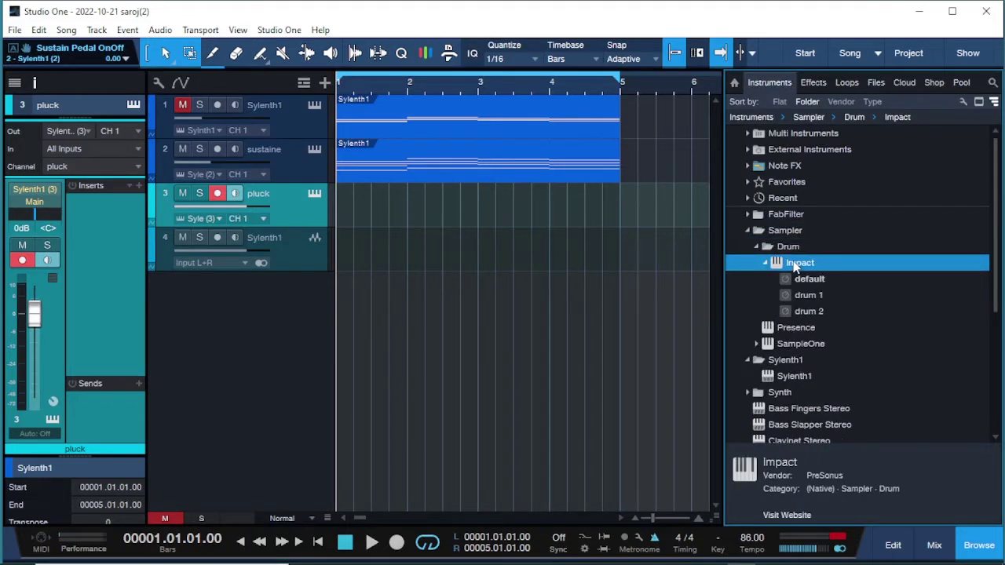
pyautogui.moveTo(813, 304); pyautogui.dragTo(224, 343)
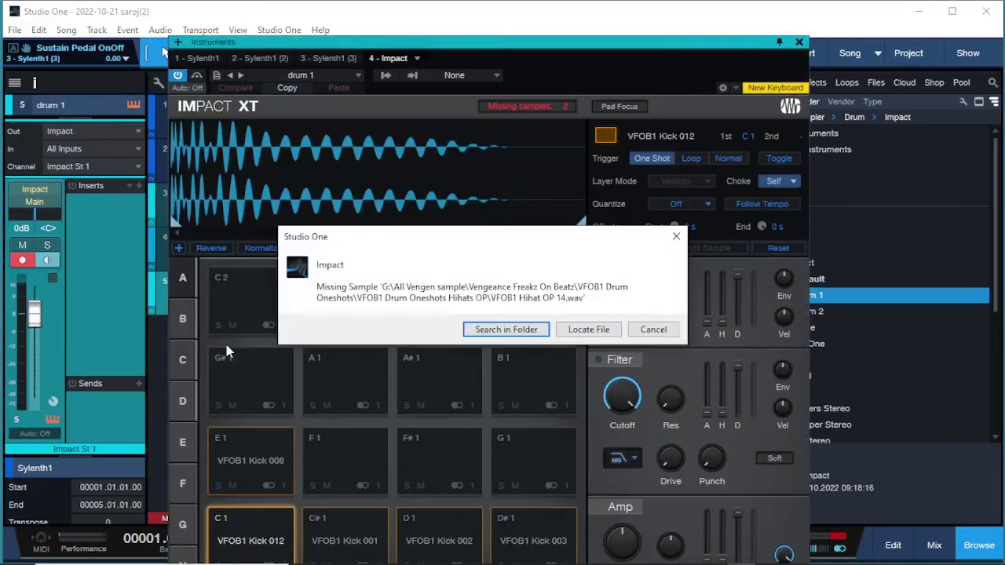
pyautogui.click(652, 329)
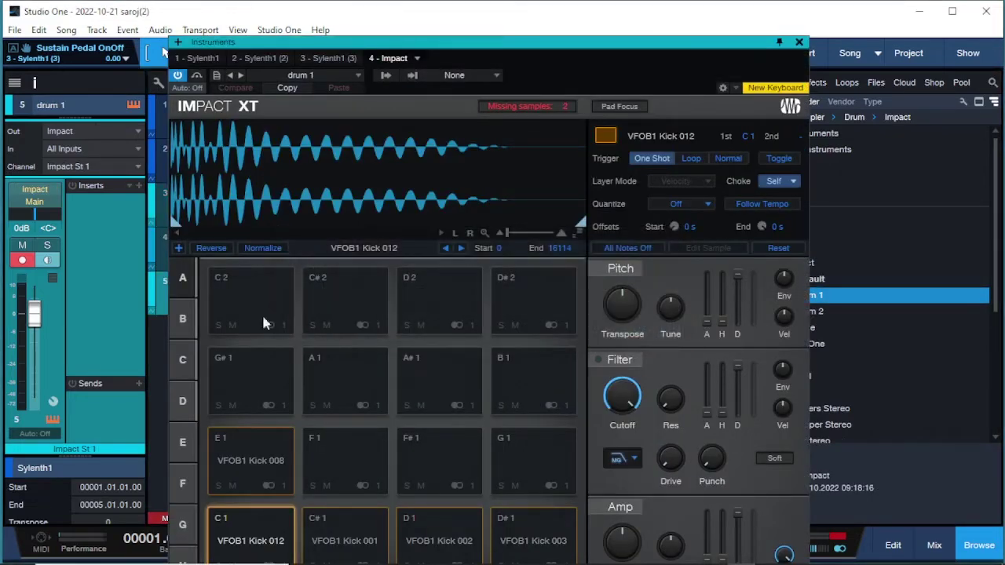
# Audition the VFOB1 kick samples 012, 008, 001, 002 and 003 on the Impact pads
pyautogui.moveTo(328, 49); pyautogui.dragTo(328, 13)
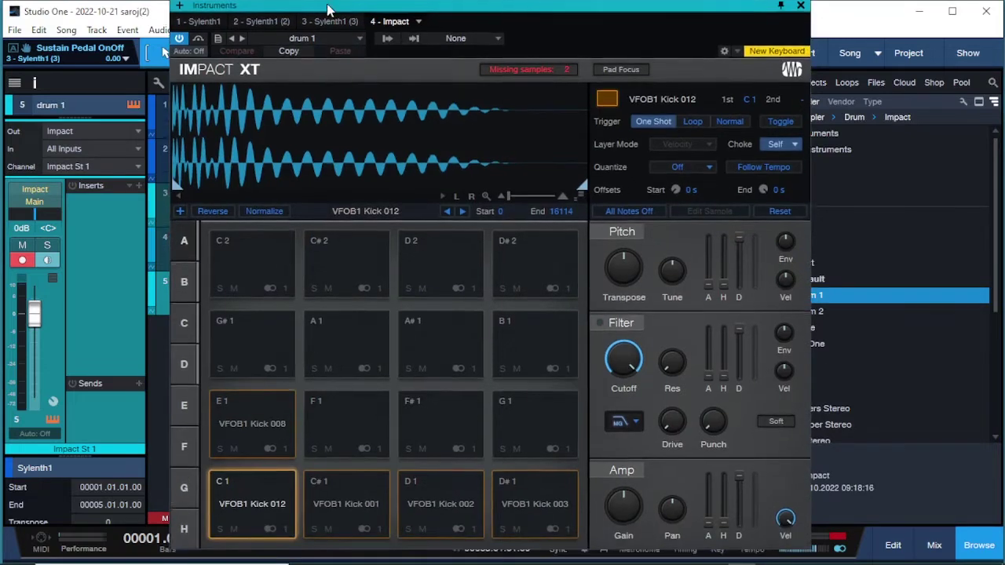
pyautogui.click(262, 503)
pyautogui.click(256, 419)
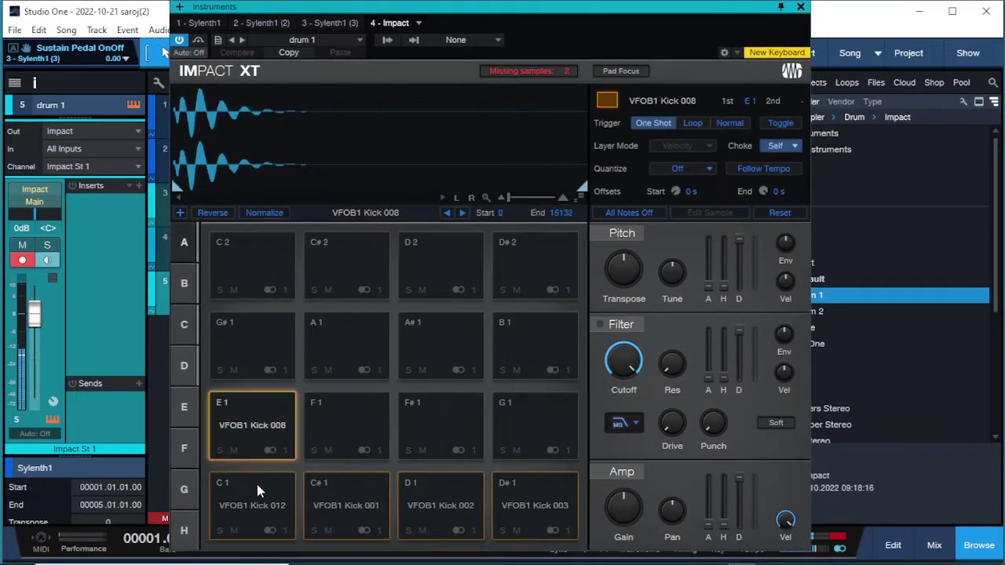
pyautogui.click(257, 487)
pyautogui.click(346, 499)
pyautogui.click(443, 499)
pyautogui.click(543, 494)
pyautogui.click(268, 500)
pyautogui.click(263, 426)
# Create an empty event spanning bars 1 to 4 on the drum 1 track and open it for note editing
pyautogui.click(799, 8)
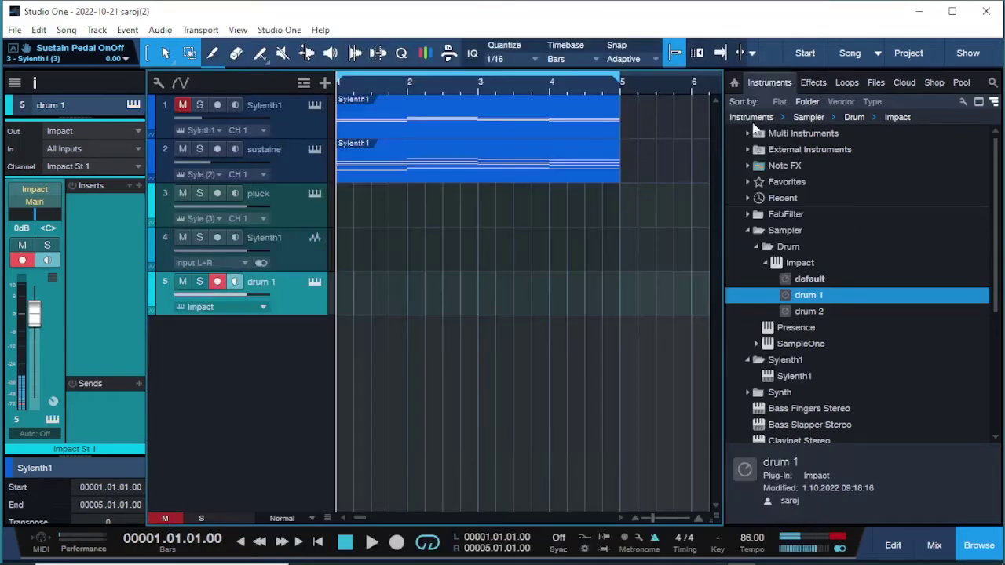
pyautogui.doubleClick(342, 298)
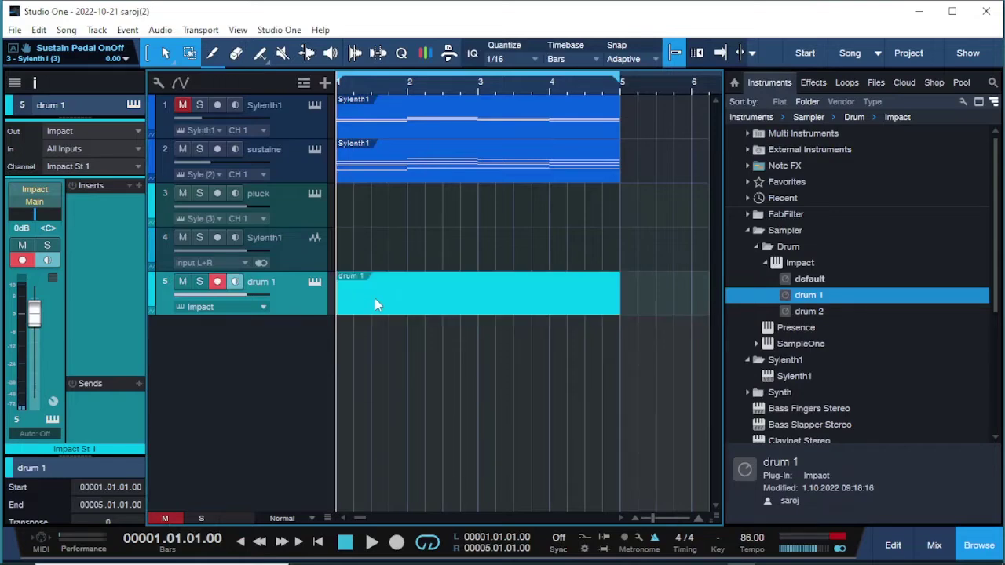
pyautogui.doubleClick(375, 298)
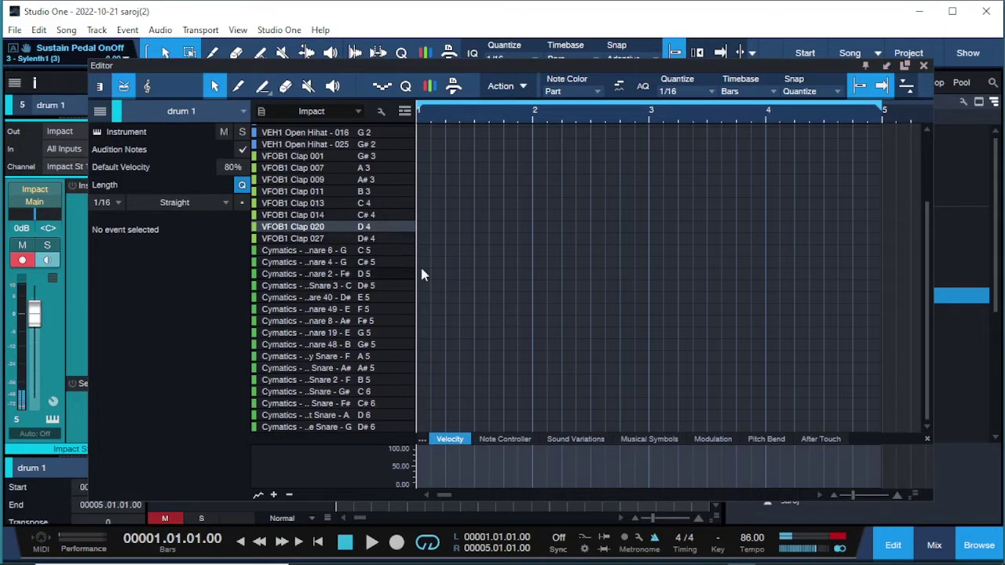
# Audition the kit's snare, clap, hi-hat and kick sounds in the drum editor to choose a closed hi-hat
pyautogui.click(315, 145)
pyautogui.click(321, 320)
pyautogui.click(381, 263)
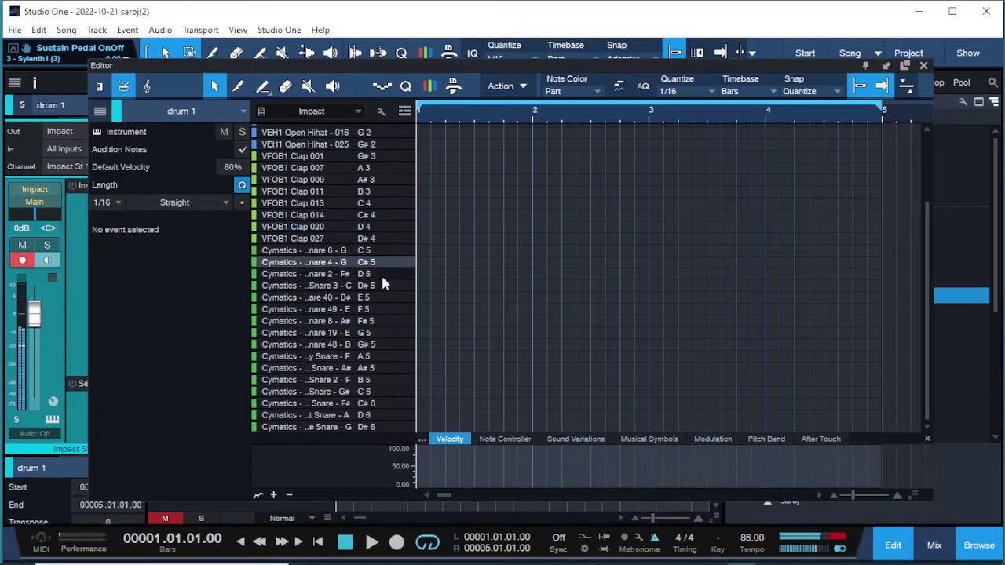
pyautogui.scroll(2, 382, 283)
pyautogui.click(314, 191)
pyautogui.click(312, 156)
pyautogui.click(312, 145)
pyautogui.click(314, 134)
pyautogui.scroll(1, 382, 288)
pyautogui.click(316, 131)
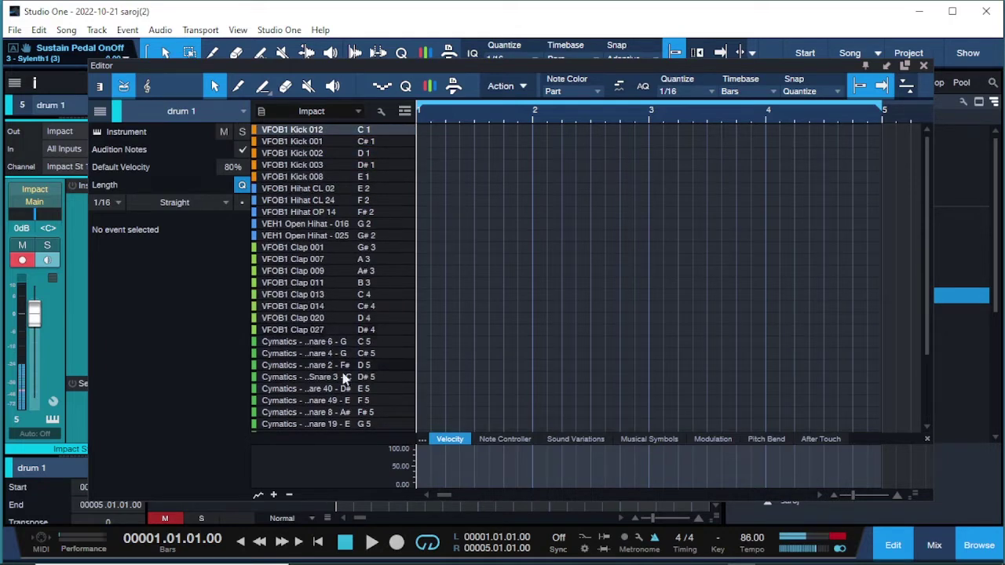
pyautogui.click(308, 215)
pyautogui.click(304, 202)
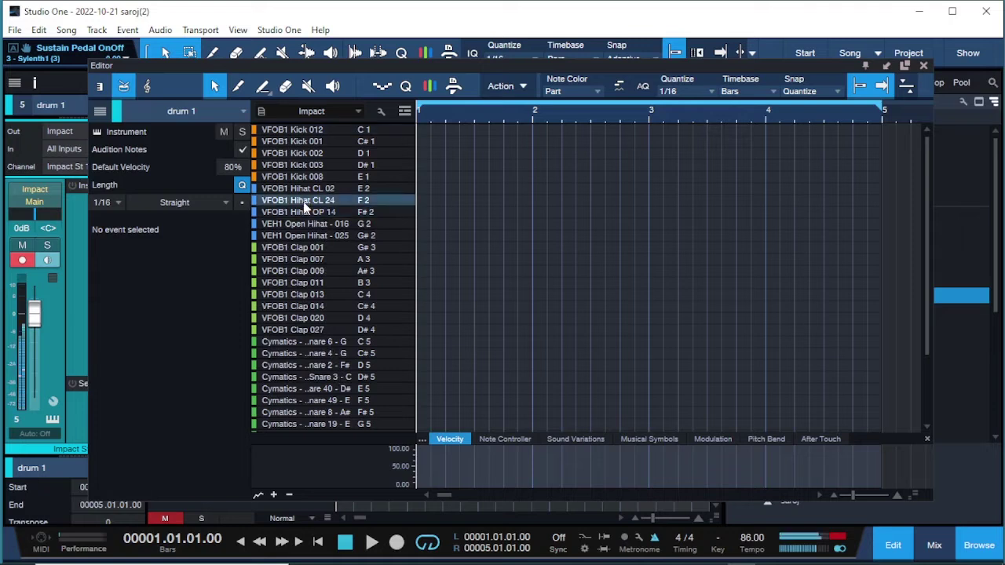
pyautogui.click(309, 190)
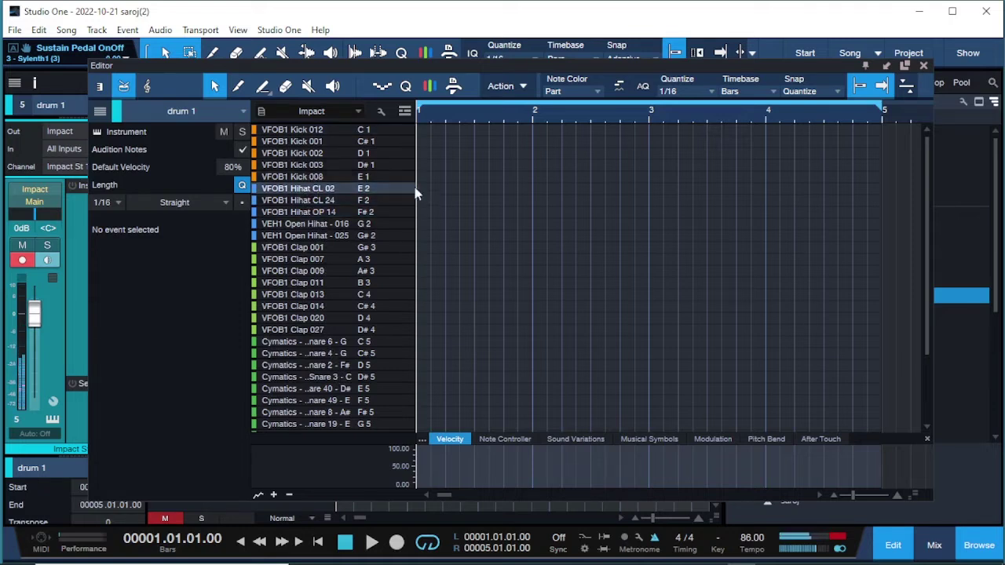
# Place VFOB1 Hihat CL 02 hits on the four beats of bar 1 and duplicate them through bar 4
pyautogui.press('space')
pyautogui.press('space')
pyautogui.click(447, 188)
pyautogui.click(475, 188)
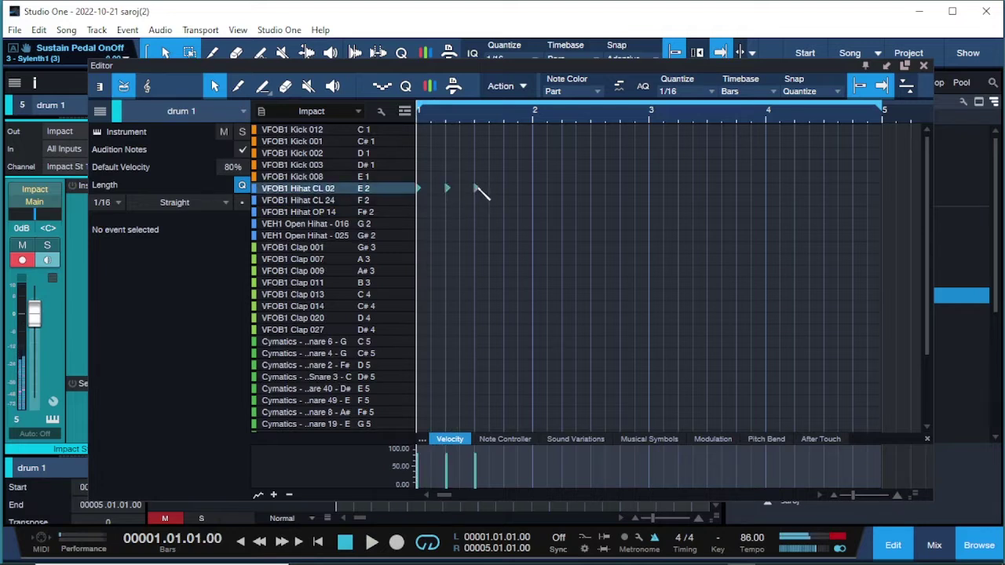
pyautogui.click(504, 188)
pyautogui.press('space')
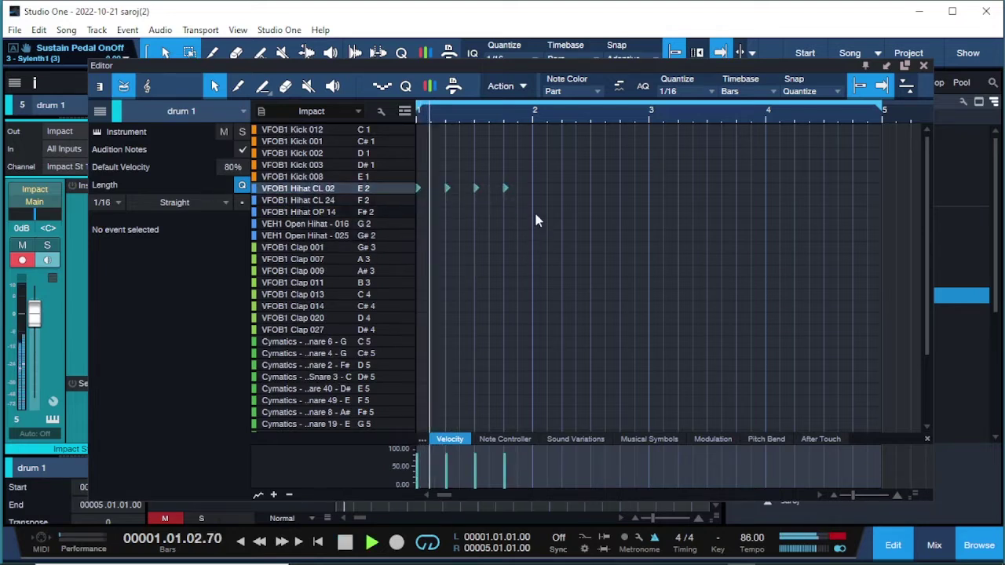
pyautogui.press('space')
pyautogui.moveTo(541, 181); pyautogui.dragTo(767, 196)
# Add a VFOB1 Kick 012 hit at the very start of bar 1 and play the pattern briefly
pyautogui.click(301, 134)
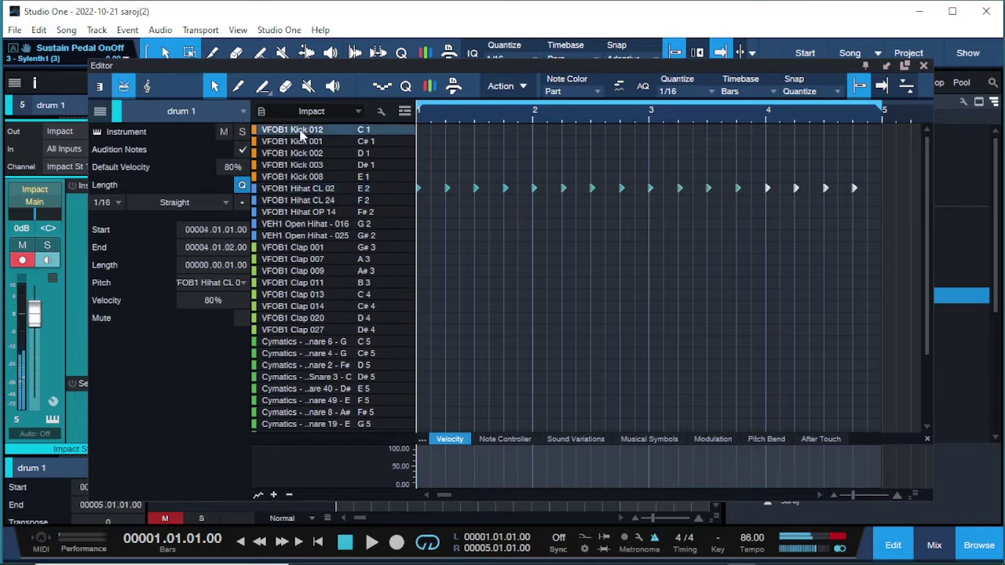
pyautogui.doubleClick(424, 131)
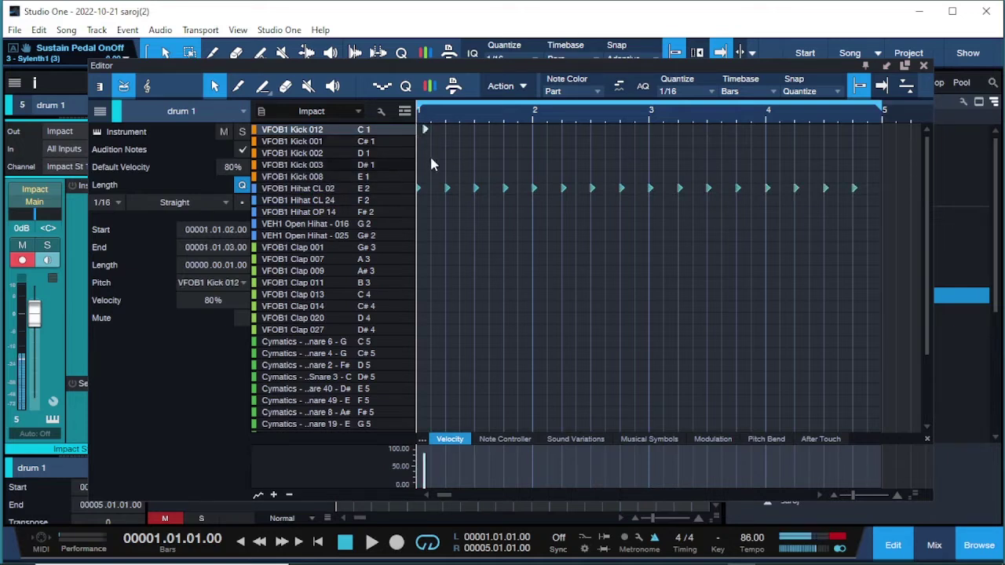
pyautogui.moveTo(426, 135); pyautogui.dragTo(419, 135)
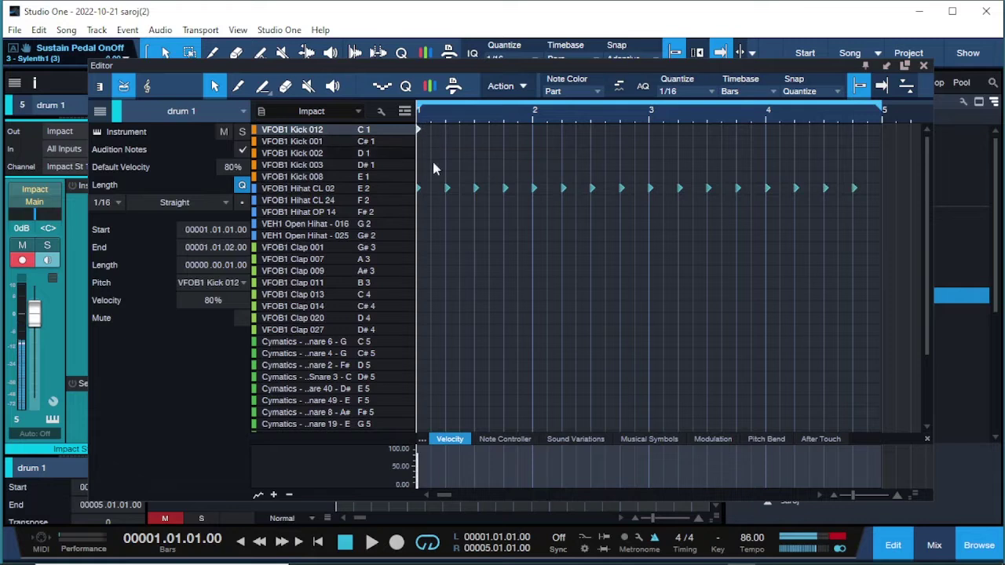
pyautogui.press('space')
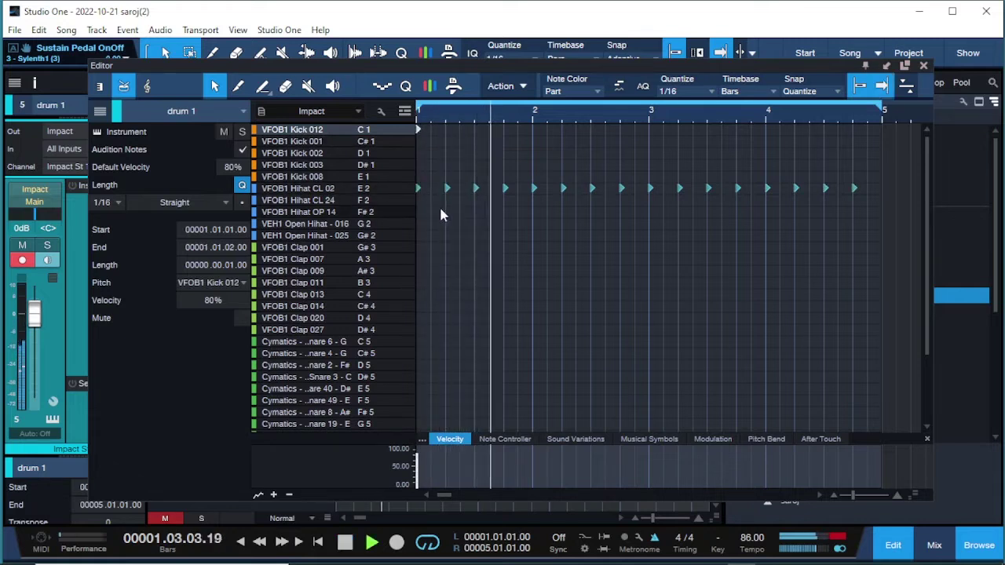
pyautogui.press('space')
# Rehearse the kick rhythm over playback and record more VFOB1 Kick 012 hits across bars 1 and 2
pyautogui.press('space')
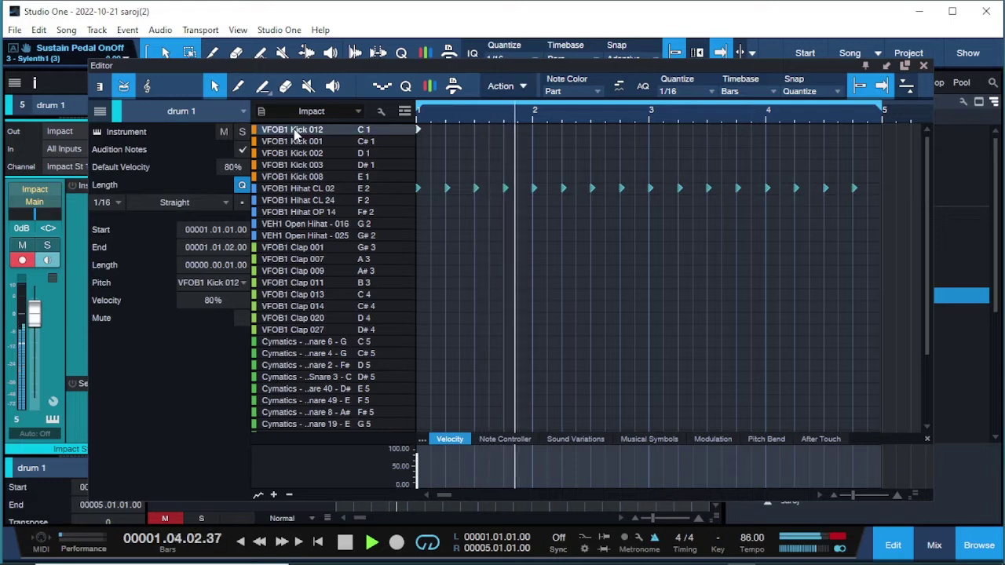
pyautogui.press('space')
pyautogui.press('space')
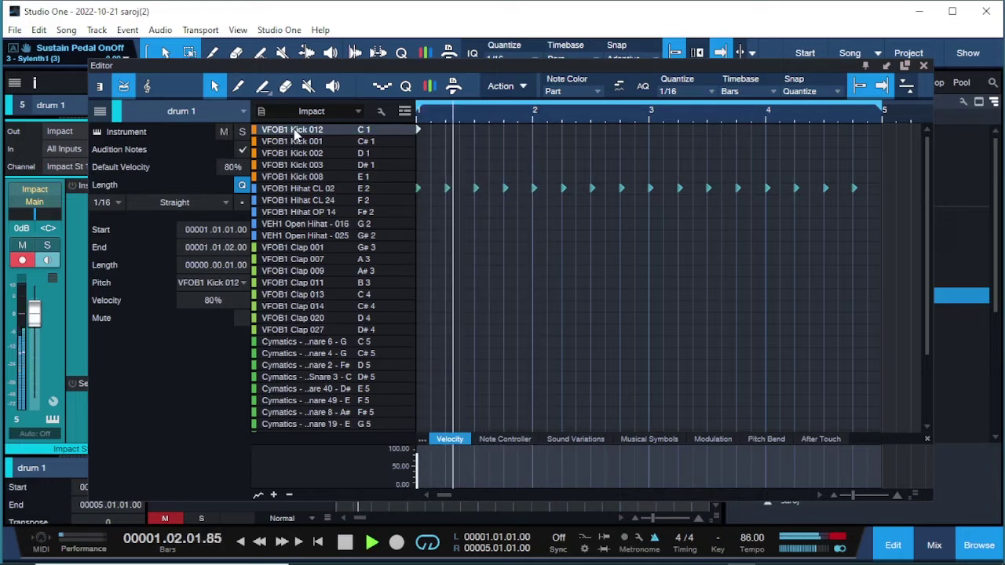
pyautogui.press('space')
pyautogui.press('KP_Multiply')
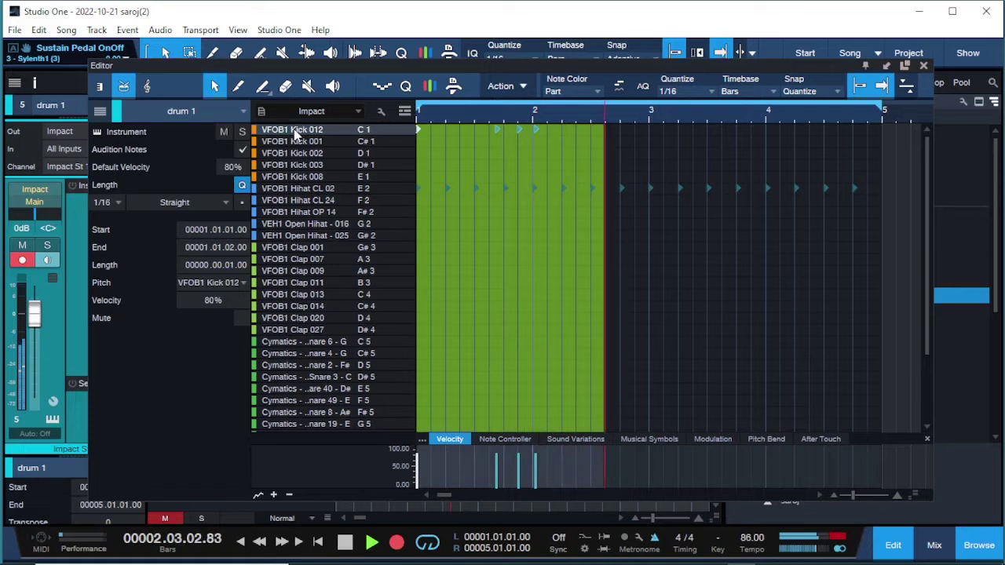
pyautogui.press('space')
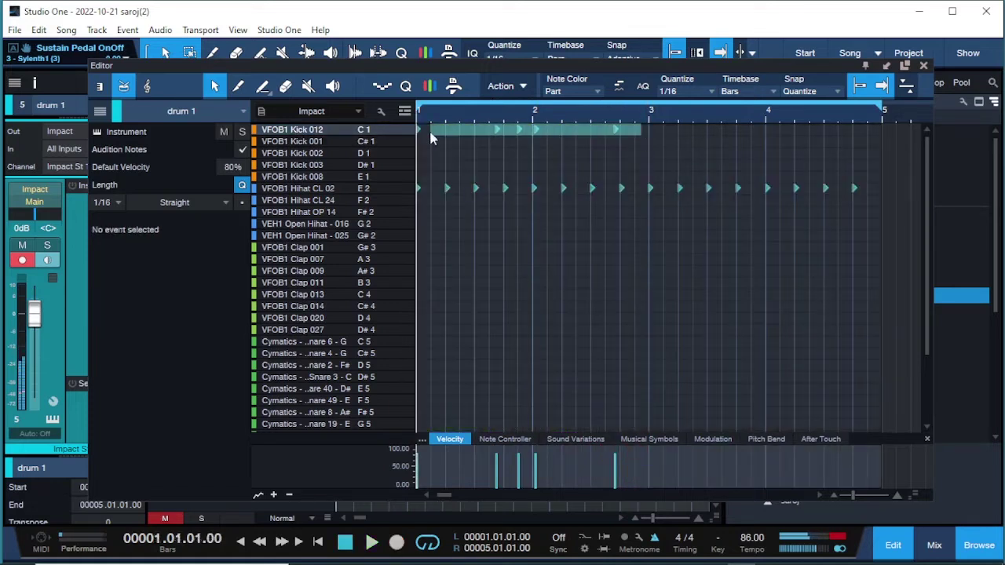
# Quantize all the VFOB1 Kick 012 hits to the 1/16 grid and play the drum pattern
pyautogui.click(417, 132)
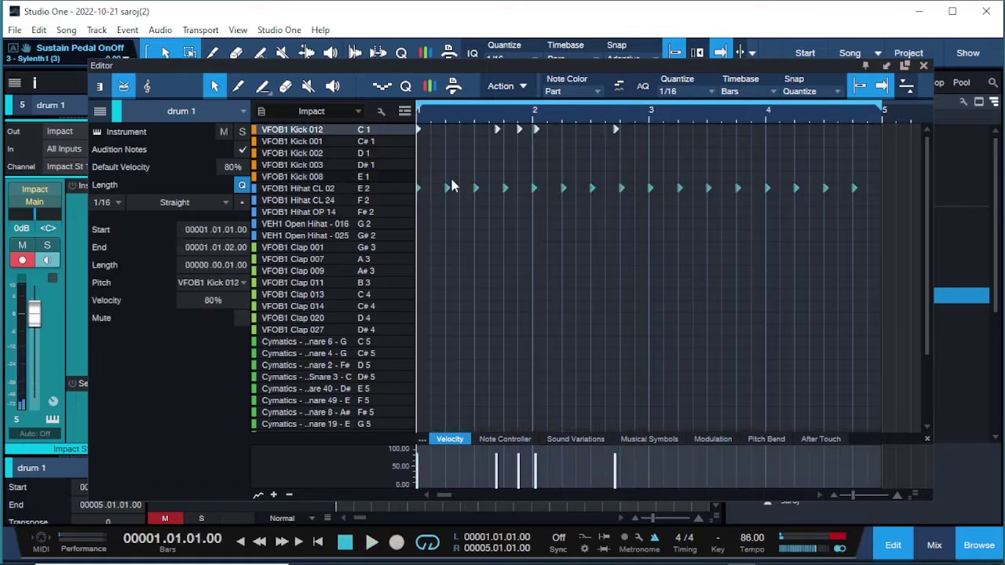
pyautogui.press('q')
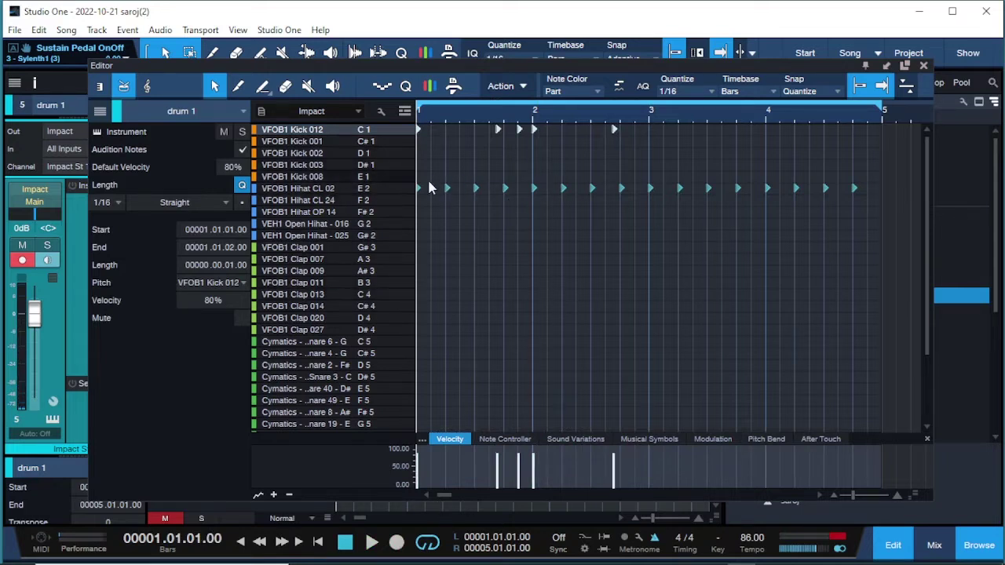
pyautogui.press('space')
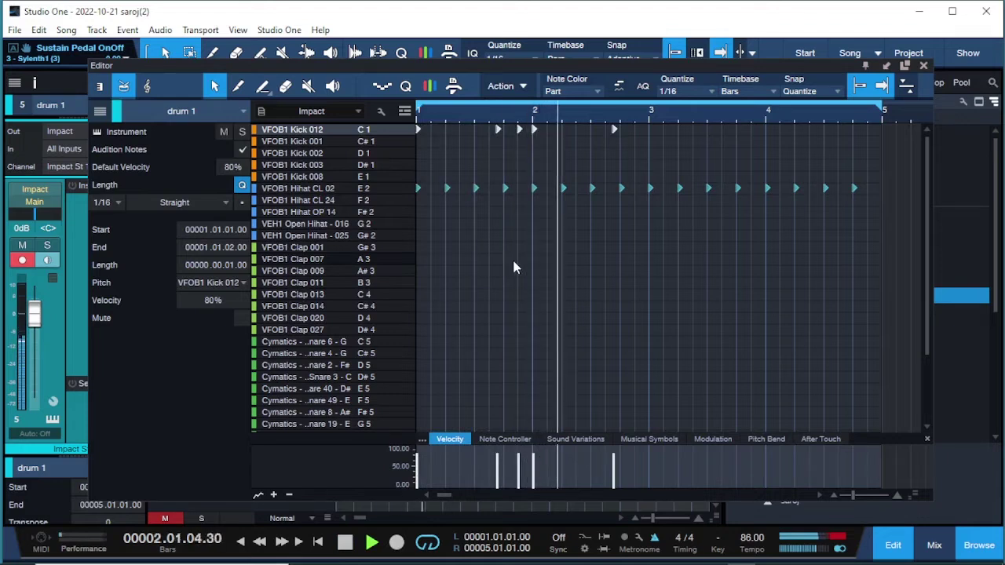
pyautogui.click(513, 267)
pyautogui.press('space')
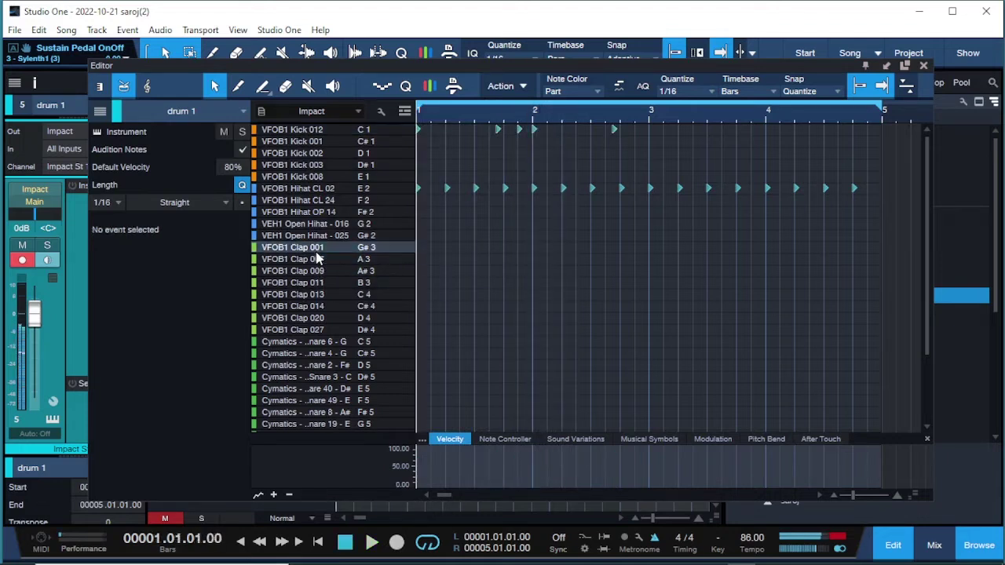
# Rehearse the clap timing over playback and record a VFOB1 Clap 007 hit near beat 4 of bar 1
pyautogui.press('space')
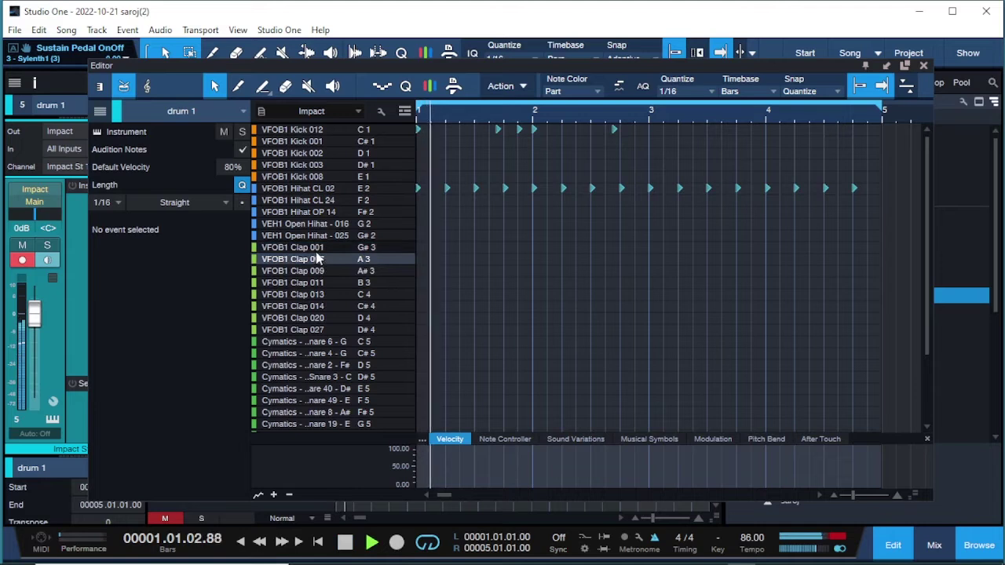
pyautogui.press('space')
pyautogui.press('space')
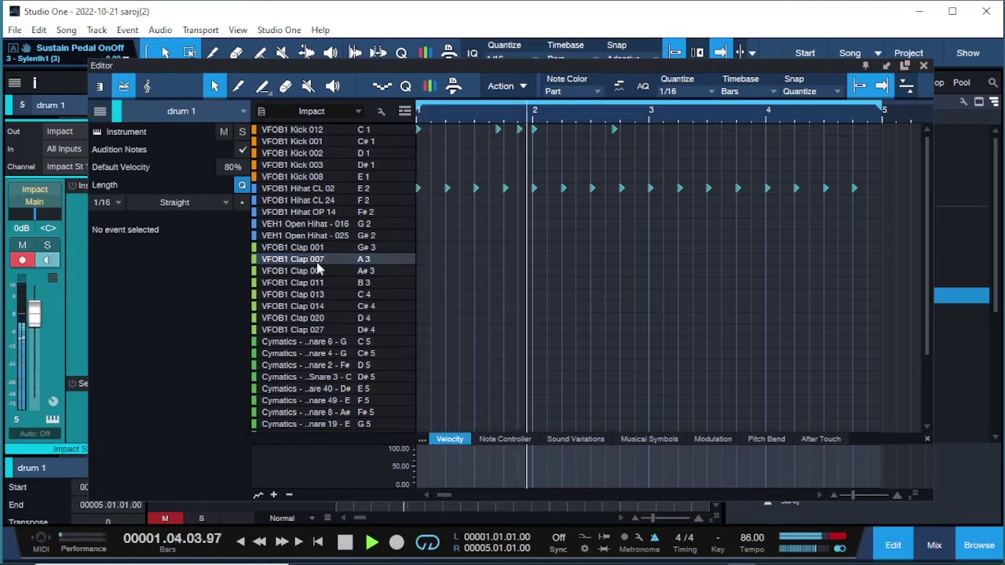
pyautogui.press('space')
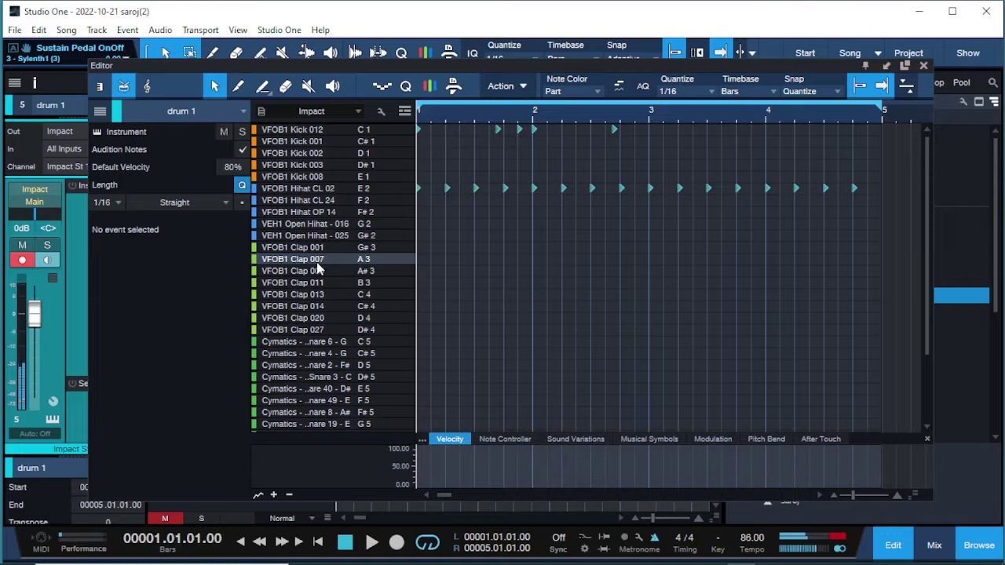
pyautogui.press('KP_Multiply')
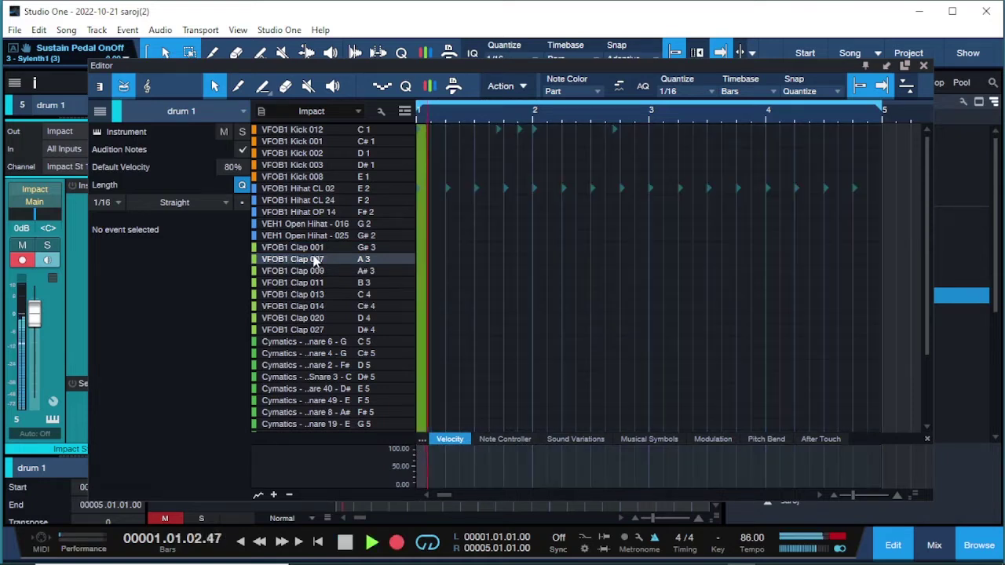
pyautogui.click(314, 260)
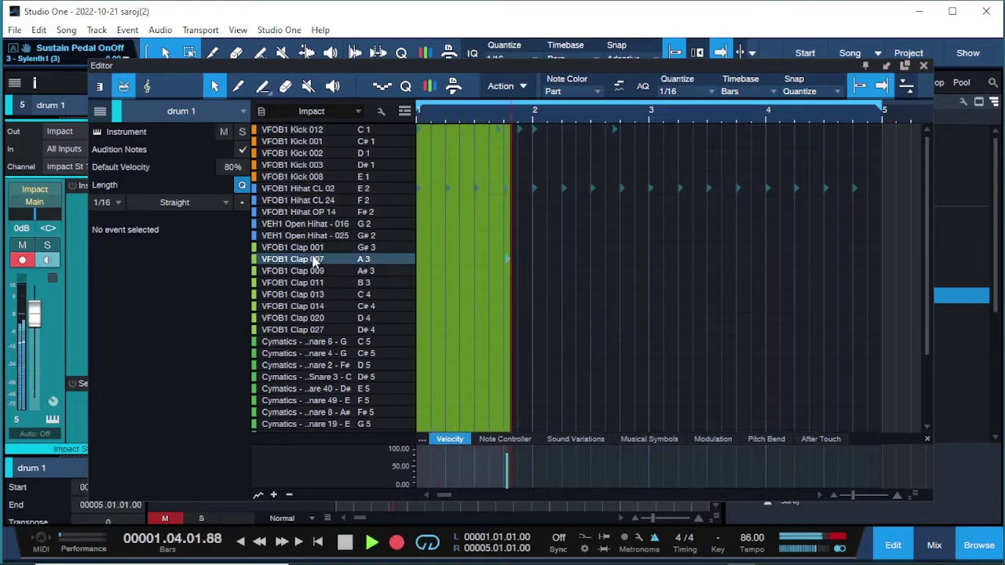
pyautogui.press('space')
# Quantize the recorded VFOB1 Clap 007 hit to the 1/16 grid and play the pattern to check it
pyautogui.moveTo(465, 253); pyautogui.dragTo(605, 306)
pyautogui.press('q')
pyautogui.press('space')
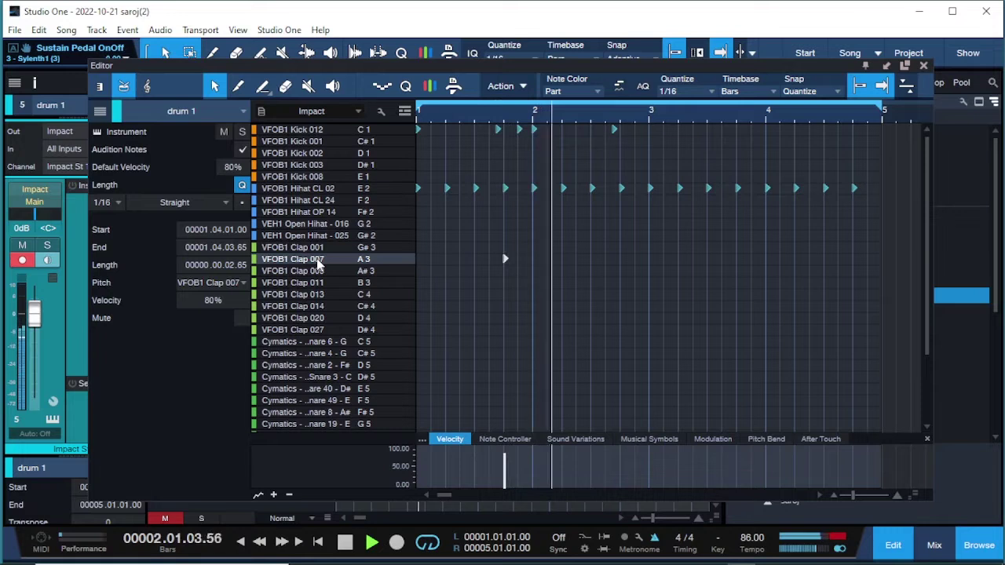
pyautogui.press('space')
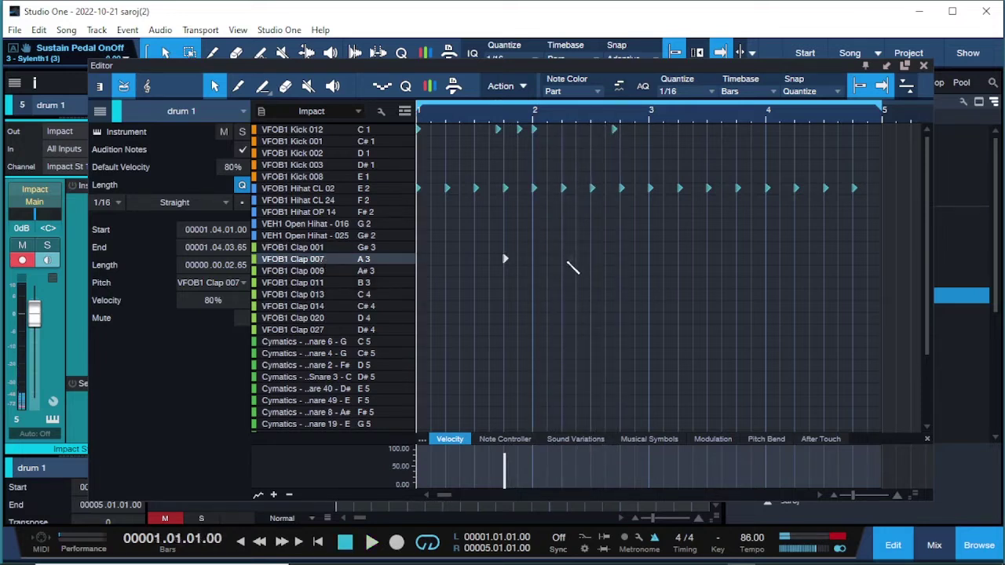
# Add VFOB1 Clap 007 hits on beats 2 and 4 of bar 2, playing the pattern to check them
pyautogui.click(563, 259)
pyautogui.press('space')
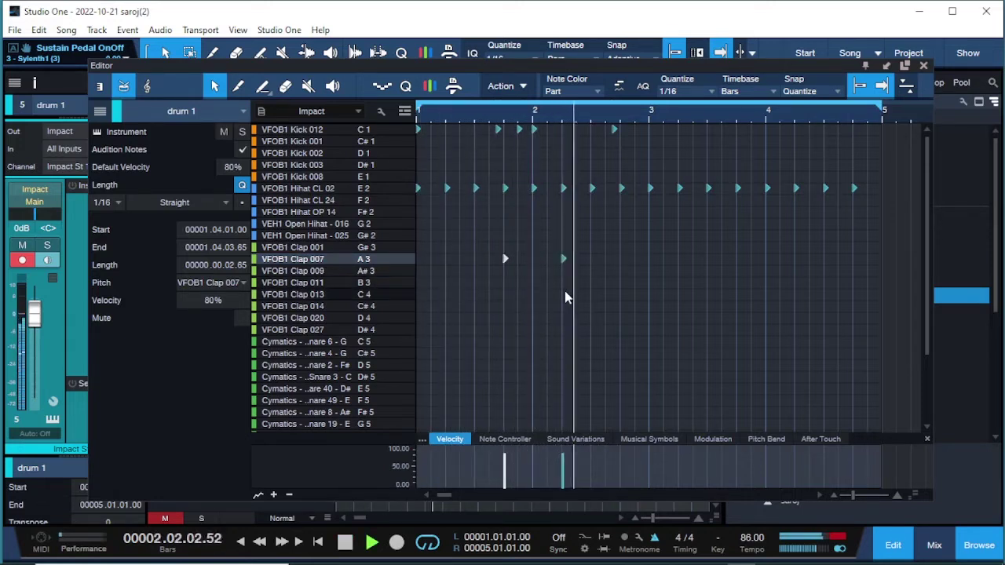
pyautogui.press('space')
pyautogui.click(621, 259)
pyautogui.press('space')
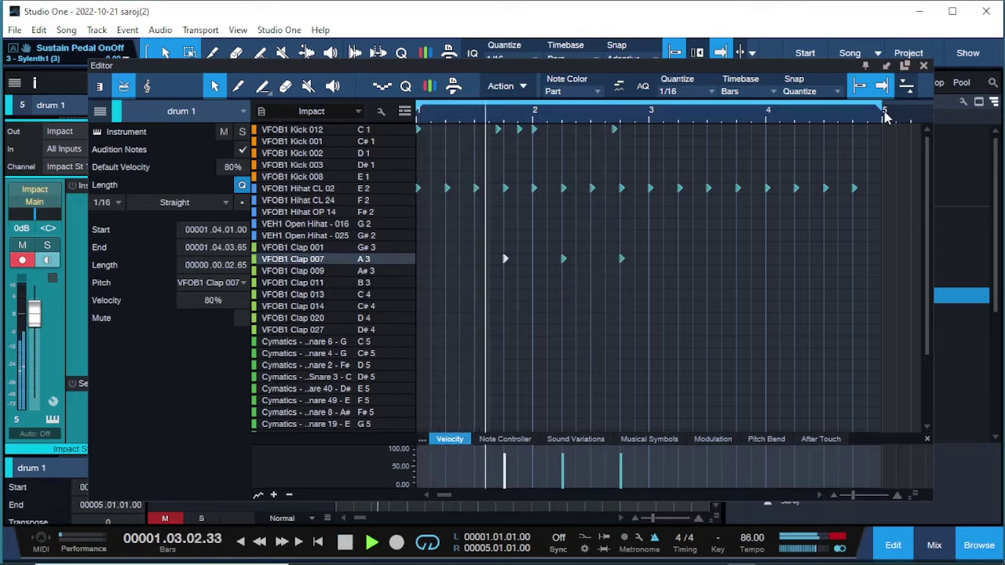
# Delete all VFOB1 Hihat CL 02 hits in bars 3 and 4
pyautogui.moveTo(641, 134); pyautogui.dragTo(873, 251)
pyautogui.press('space')
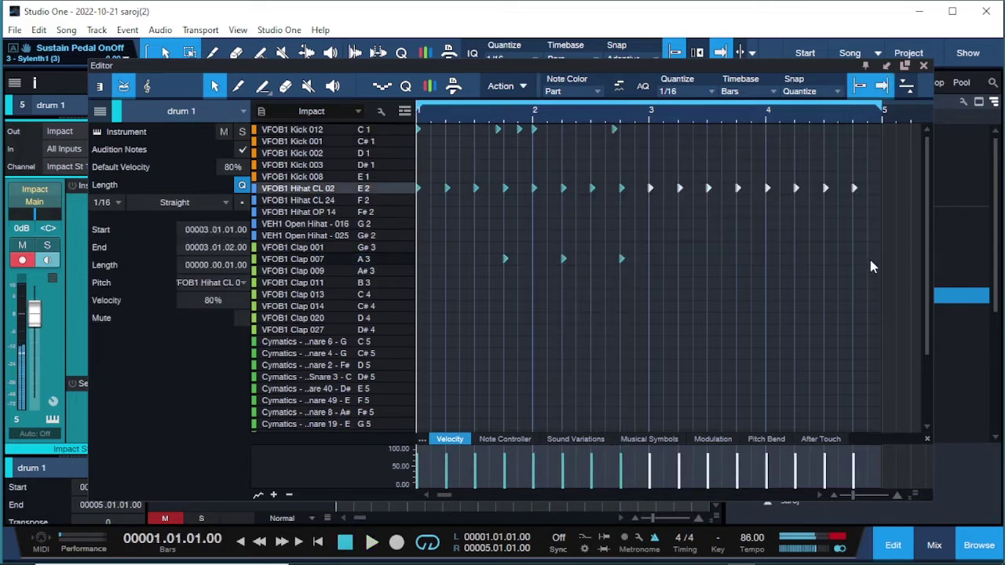
pyautogui.press('Delete')
# Add VFOB1 Hihat CL 02 hits halfway between the existing ones across bars 1 and 2 and play the denser pattern
pyautogui.moveTo(642, 123); pyautogui.dragTo(417, 131)
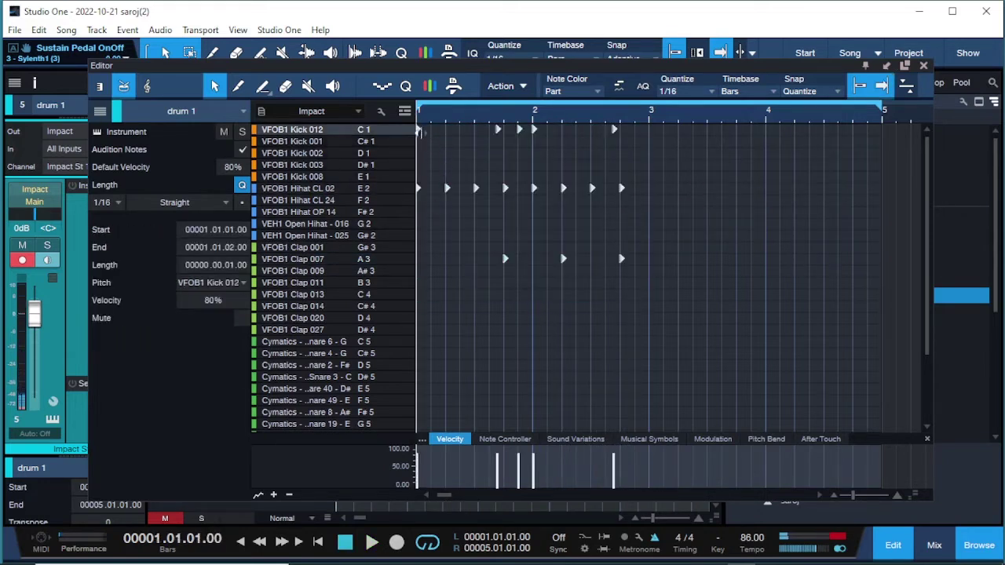
pyautogui.click(442, 193)
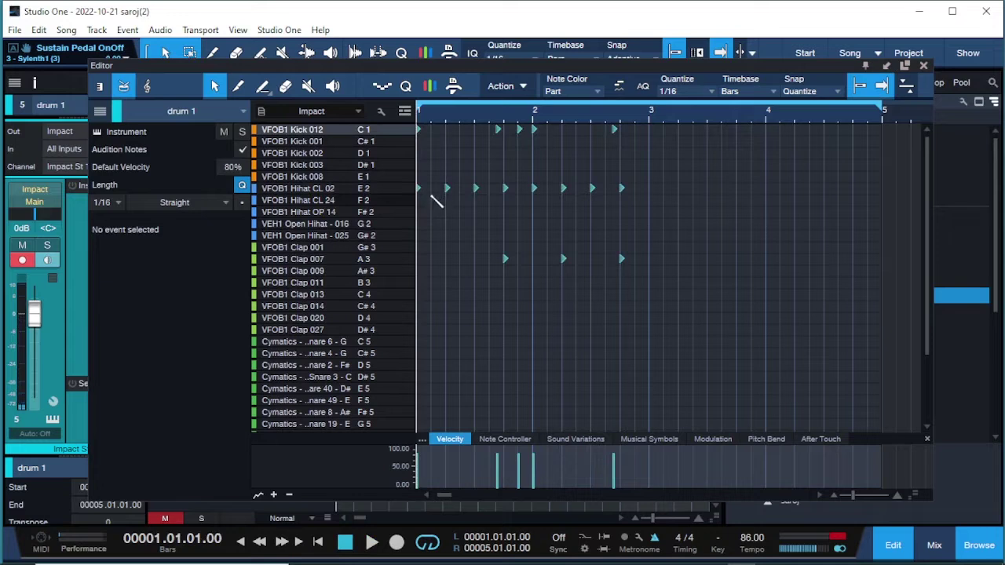
pyautogui.click(434, 189)
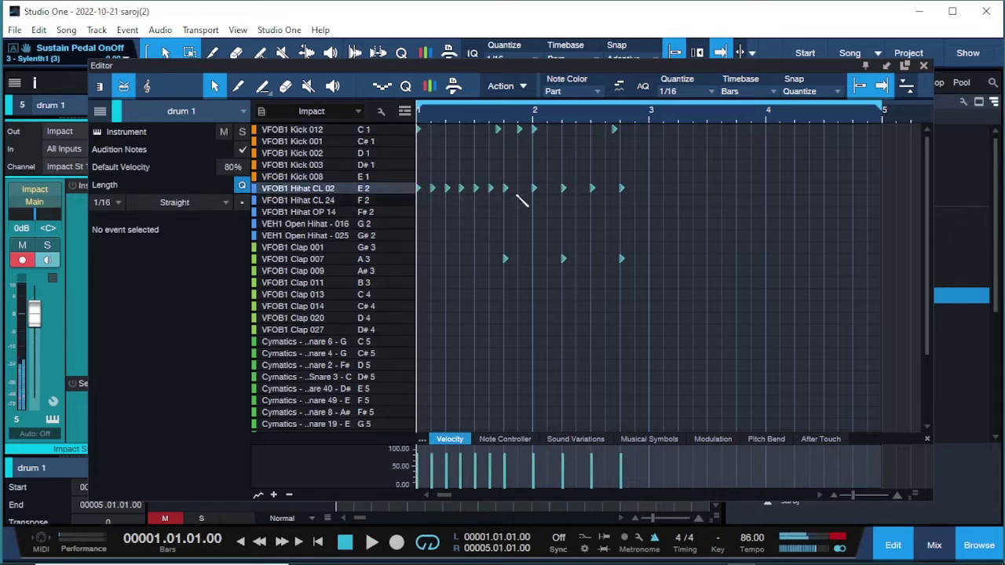
pyautogui.moveTo(524, 172); pyautogui.dragTo(767, 229)
pyautogui.moveTo(536, 191); pyautogui.dragTo(549, 190)
pyautogui.press('space')
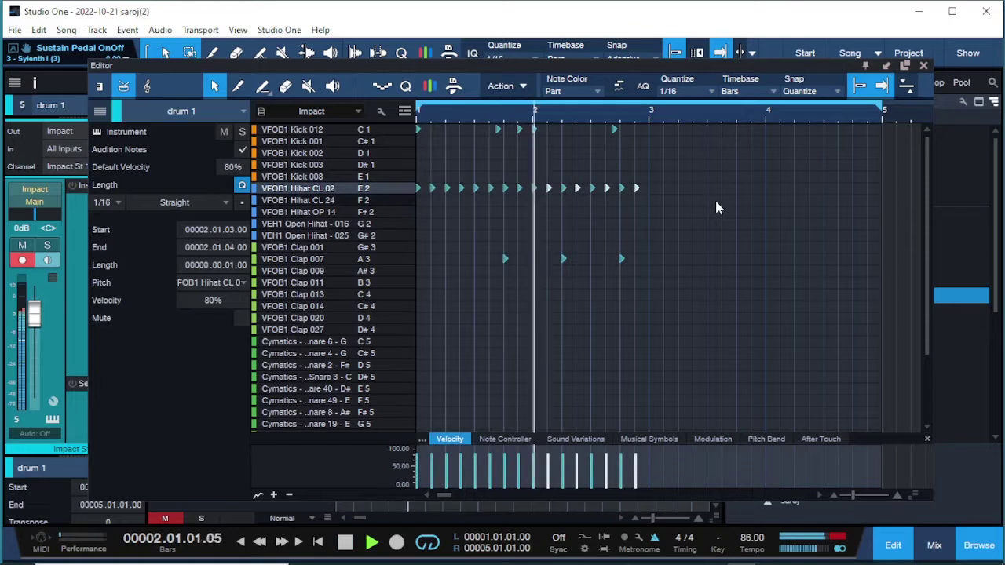
pyautogui.press('space')
# Audition the open hi-hat and clap sounds, including VFOB1 Clap 013 and 014, against the playing pattern
pyautogui.moveTo(314, 204); pyautogui.dragTo(319, 228)
pyautogui.press('space')
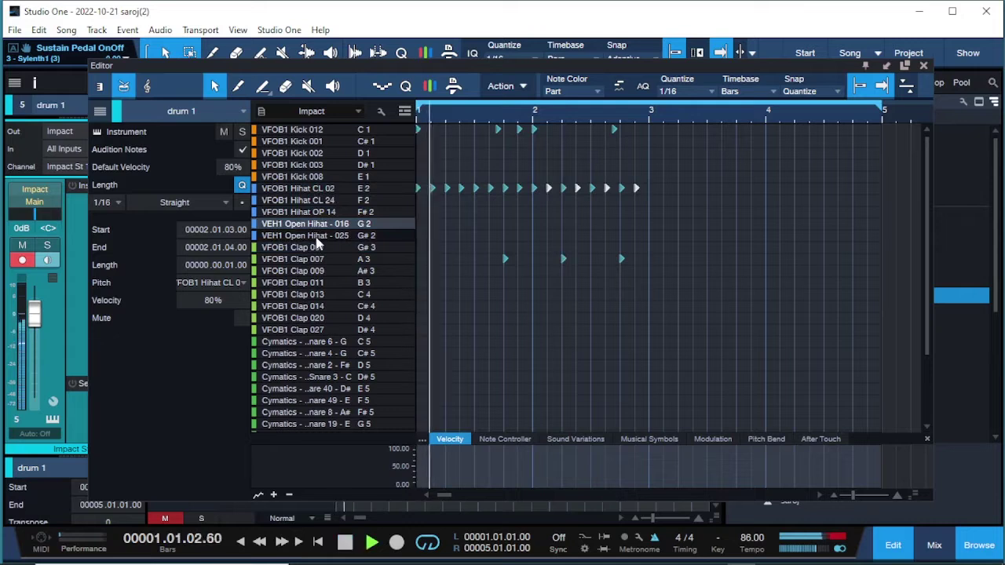
pyautogui.press('space')
pyautogui.press('space')
pyautogui.press('space')
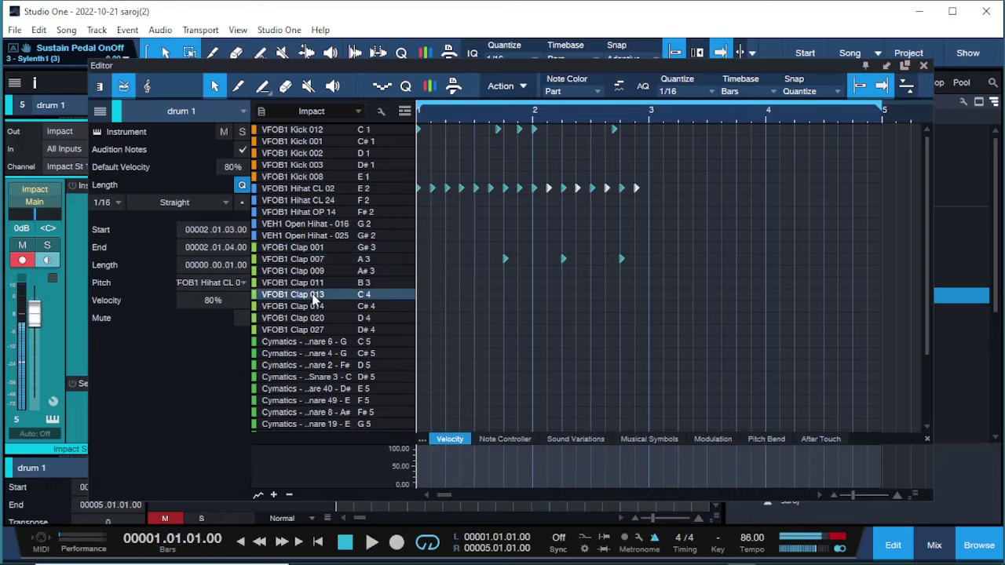
pyautogui.press('space')
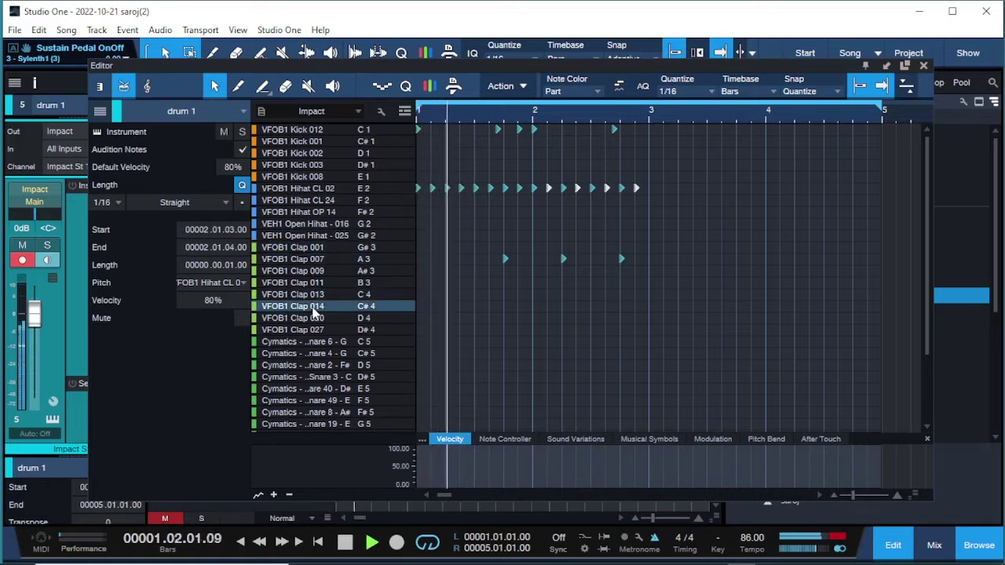
pyautogui.press('space')
# Close the drum editor and shorten the drum 1 part to two bars, ending at bar 3
pyautogui.click(923, 65)
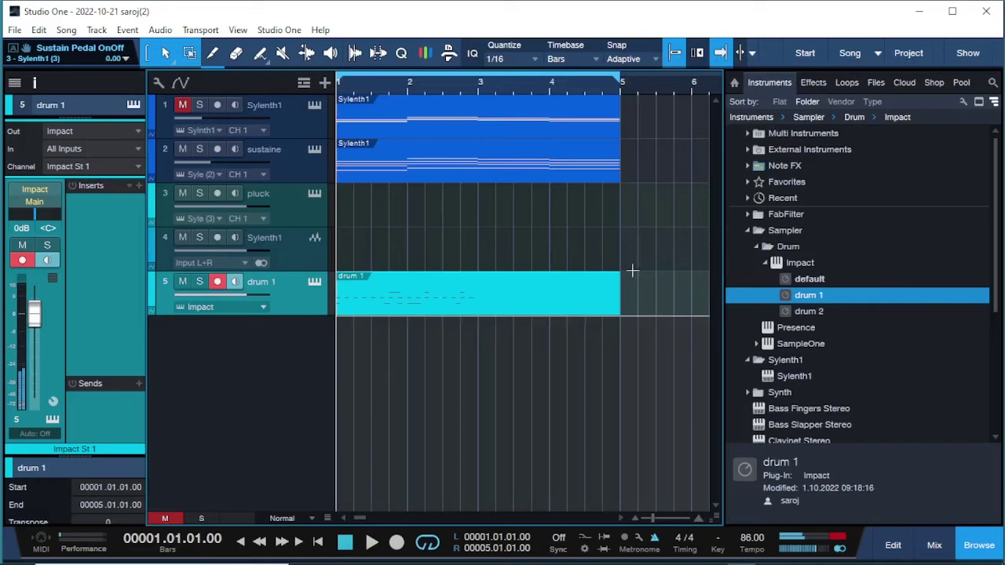
pyautogui.moveTo(624, 294); pyautogui.dragTo(477, 294)
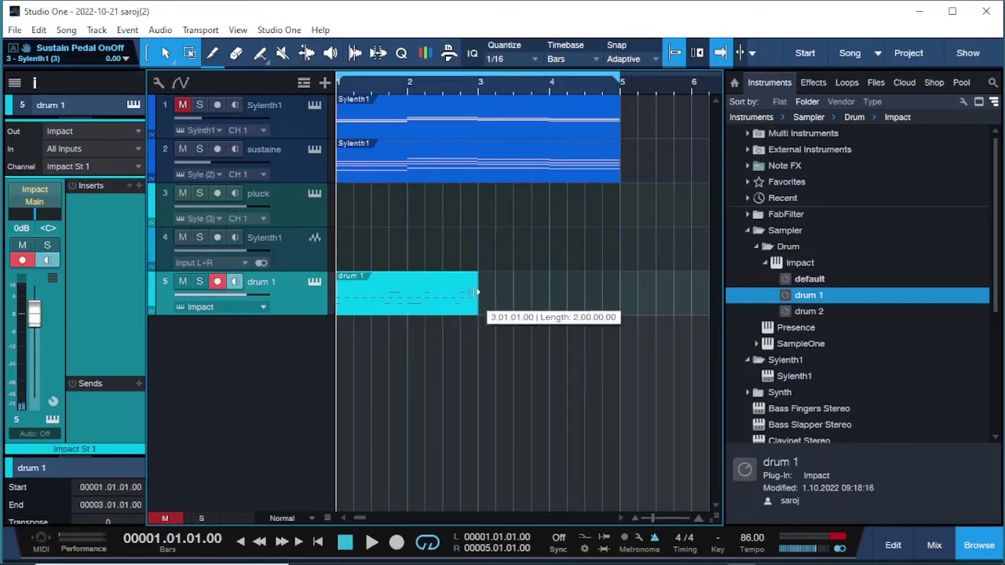
# Try a duplicate of the two-bar drum 1 part in bars 3 and 4 over playback and delete it
pyautogui.press('d')
pyautogui.press('space')
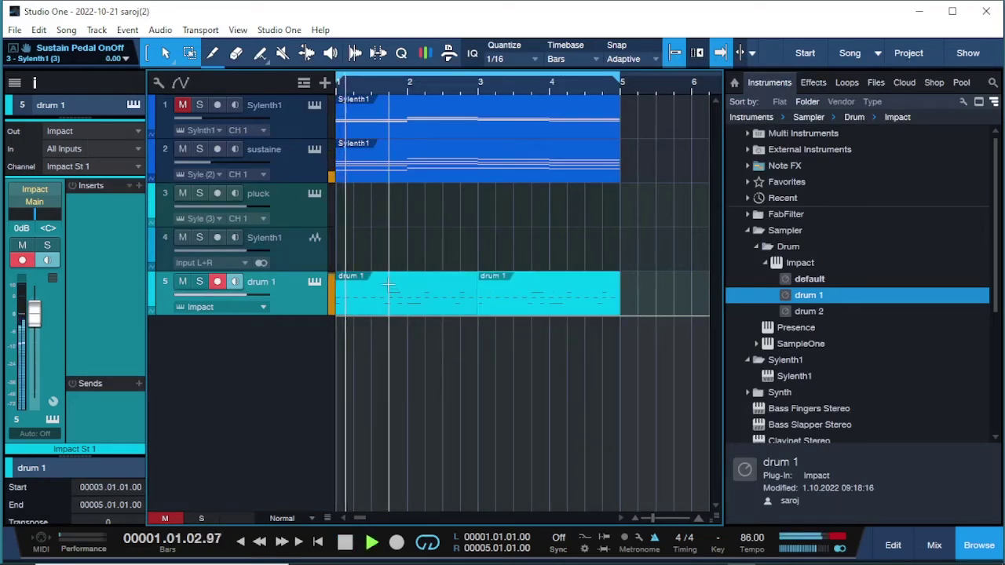
pyautogui.press('space')
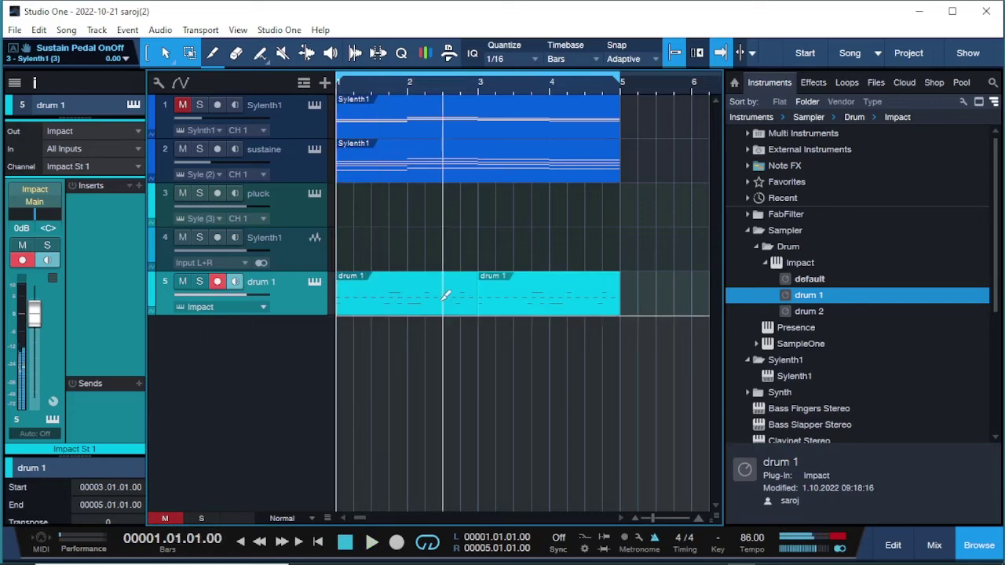
pyautogui.press('Delete')
# Reopen the drum 1 part in the editor and add a VFOB1 Kick 012 hit at 1.1.3, checking it over playback
pyautogui.click(417, 300)
pyautogui.doubleClick(417, 300)
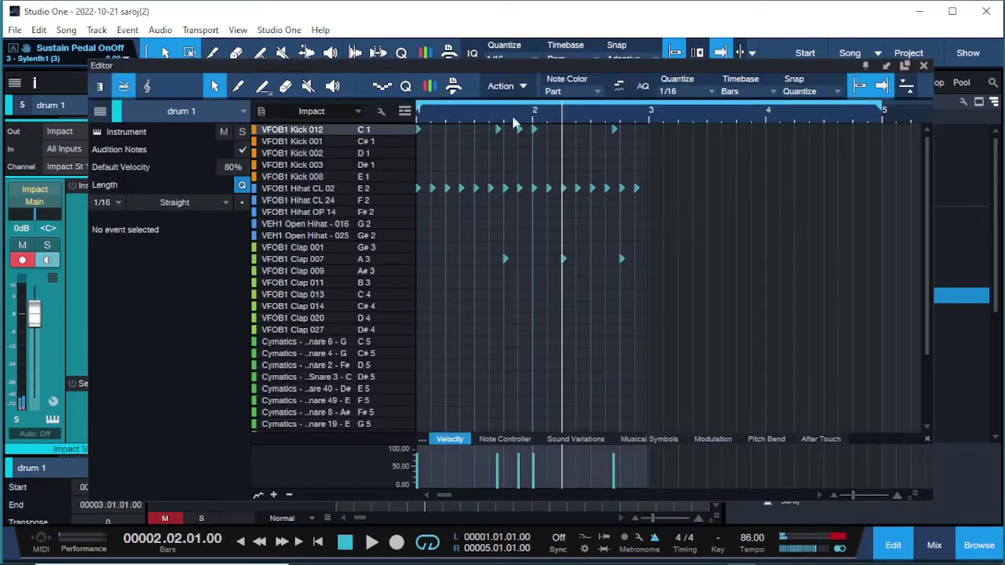
pyautogui.press('Home')
pyautogui.press('space')
pyautogui.press('space')
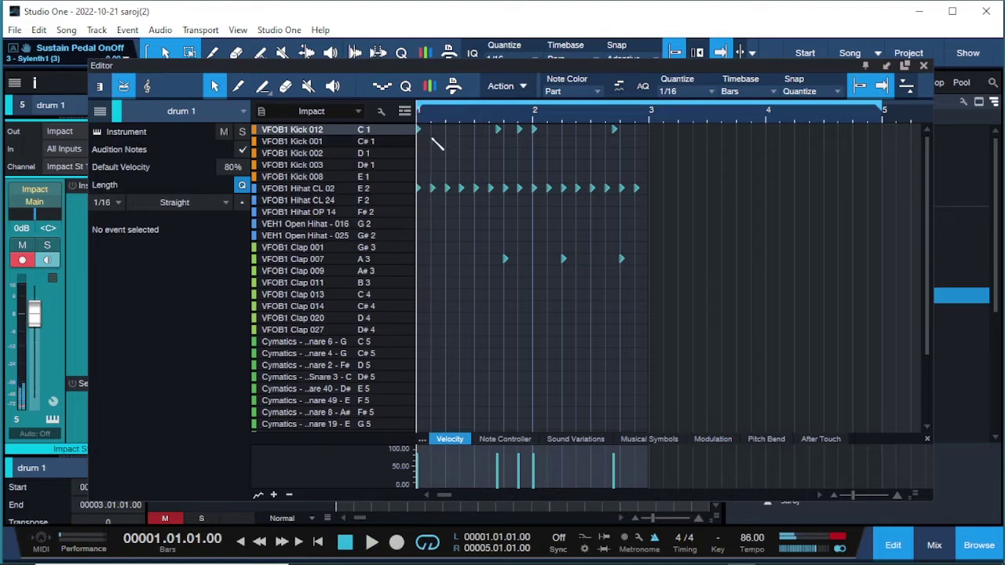
pyautogui.press('space')
pyautogui.press('space')
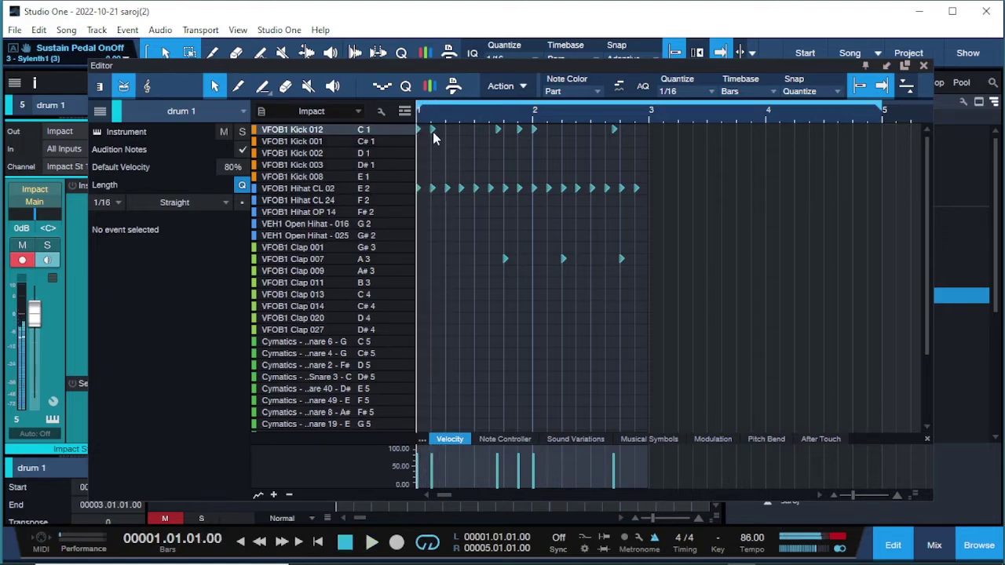
# Try to move the added VFOB1 Kick 012 hit slightly later in beat 1 and play the pattern
pyautogui.click(432, 130)
pyautogui.moveTo(439, 132); pyautogui.dragTo(447, 132)
pyautogui.press('space')
pyautogui.press('space')
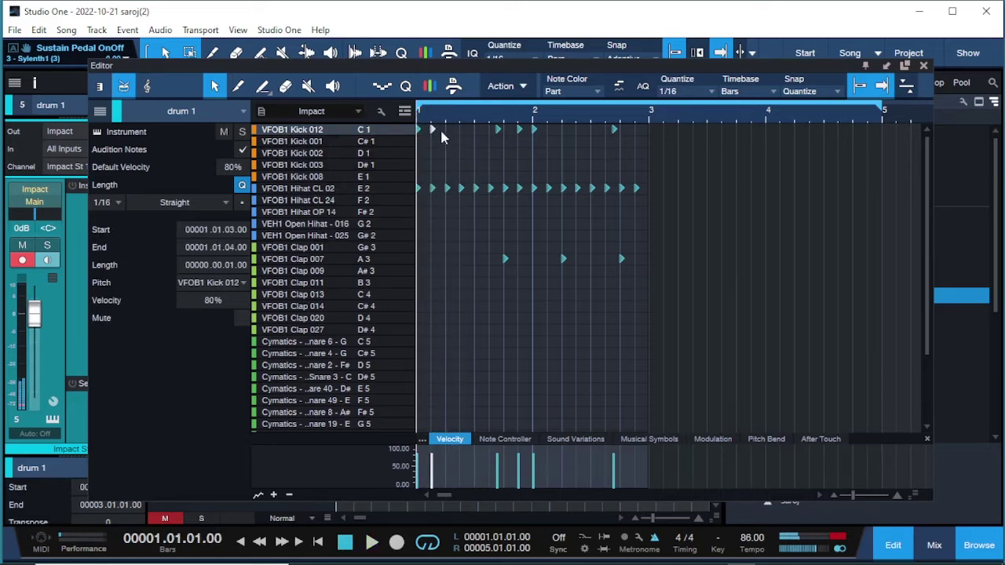
# Replace the added kick with a VFOB1 Kick 012 hit at 1.1.4, rehearsing its timing over repeated playback
pyautogui.scroll(2, 439, 135)
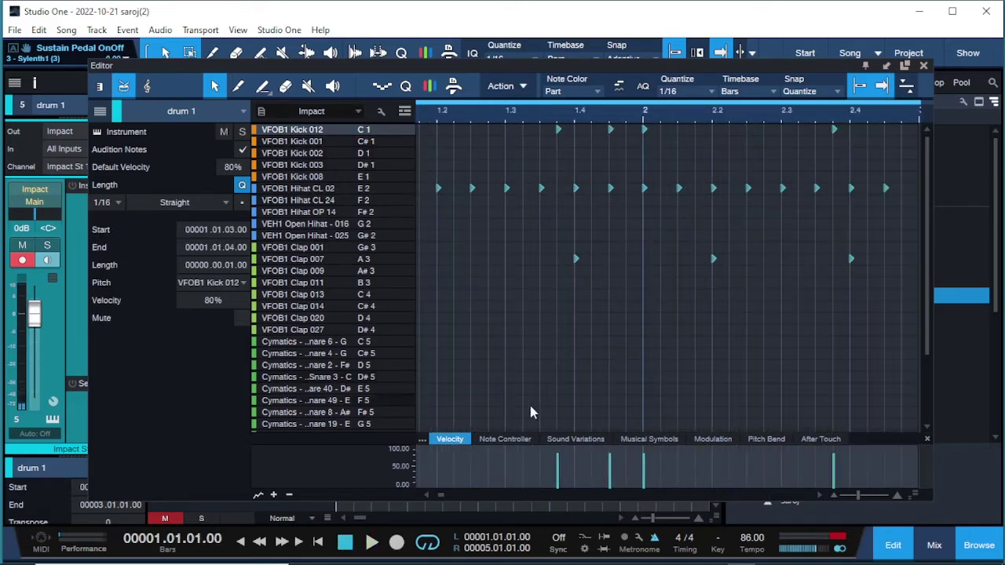
pyautogui.moveTo(439, 493); pyautogui.dragTo(432, 493)
pyautogui.press('space')
pyautogui.press('space')
pyautogui.press('space')
pyautogui.press('space')
pyautogui.press('space')
pyautogui.press('space')
pyautogui.doubleClick(469, 130)
pyautogui.press('space')
pyautogui.press('space')
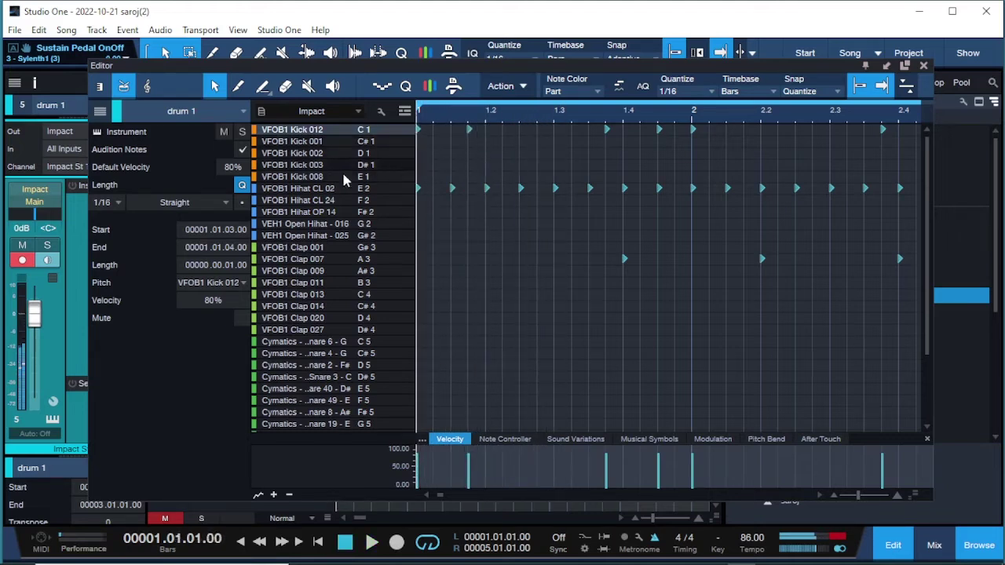
# Rehearse VFOB1 Clap 001 over playback and add a hit of it on beat 2 of bar 1
pyautogui.press('space')
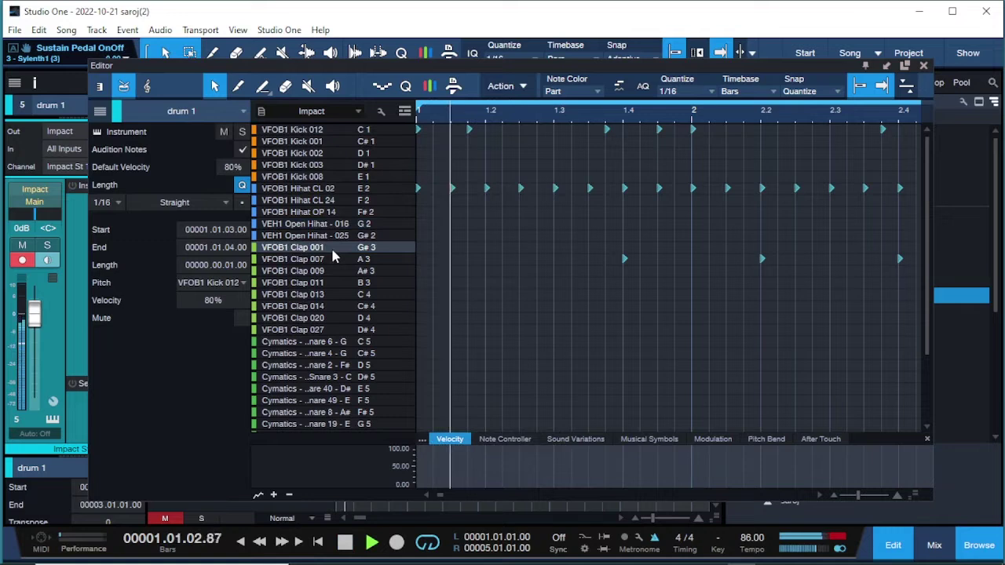
pyautogui.press('space')
pyautogui.press('space')
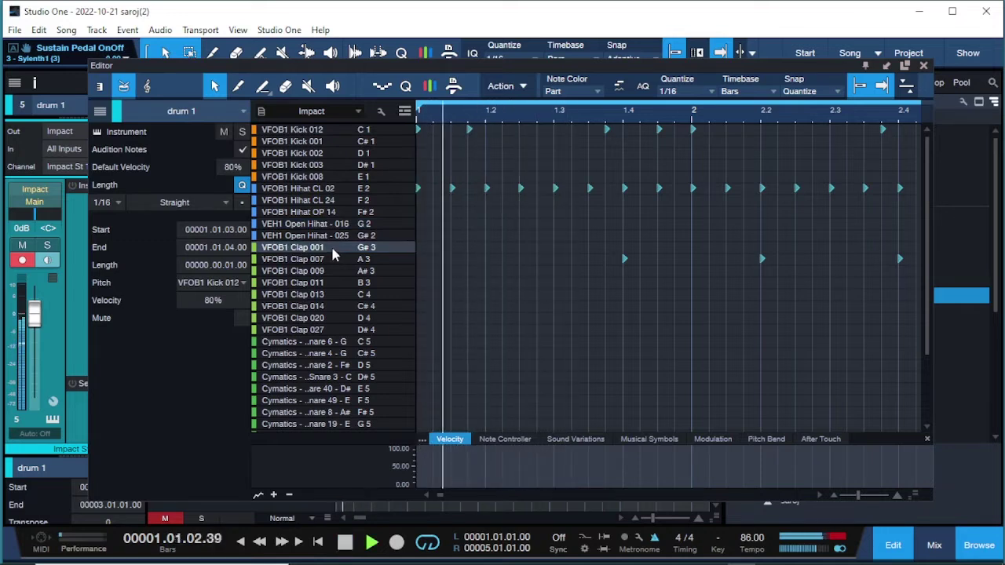
pyautogui.press('space')
pyautogui.press('space')
pyautogui.press('space')
pyautogui.press('space')
pyautogui.press('space')
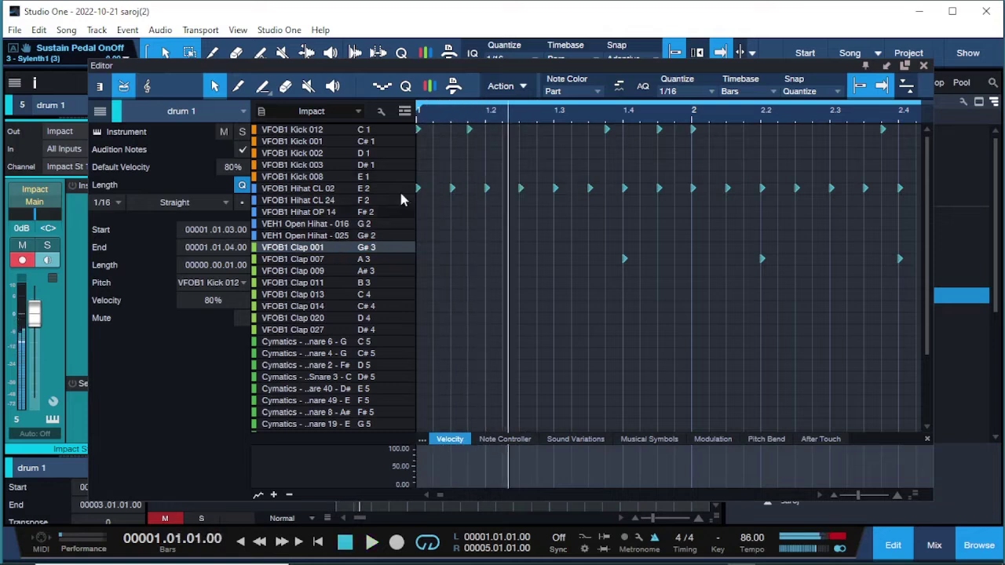
pyautogui.press('space')
pyautogui.press('space')
# Add a VFOB1 Kick 012 hit at 1.2.3 and remove the one at 1.4.3, checking the groove over playback
pyautogui.click(520, 129)
pyautogui.press('space')
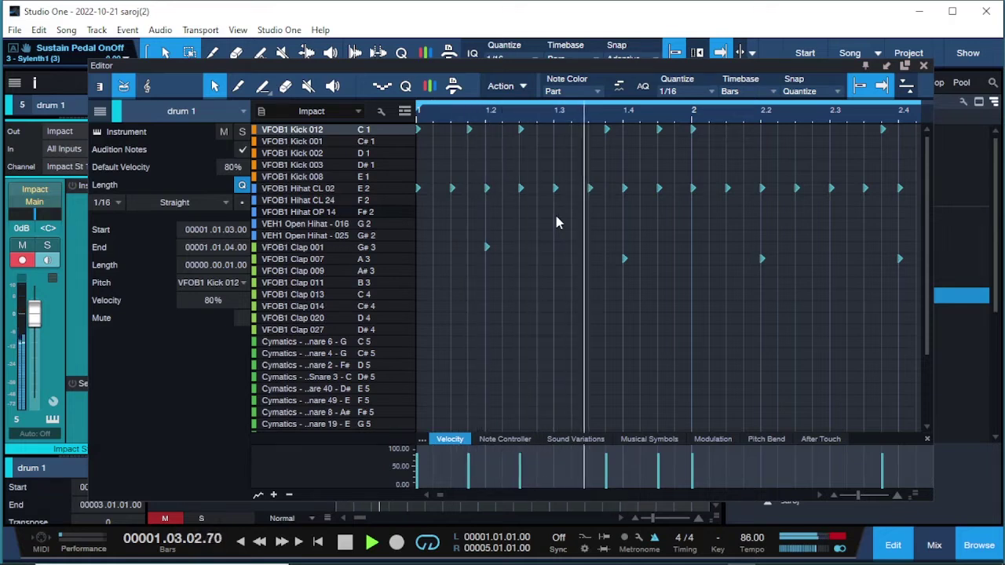
pyautogui.press('space')
pyautogui.press('space')
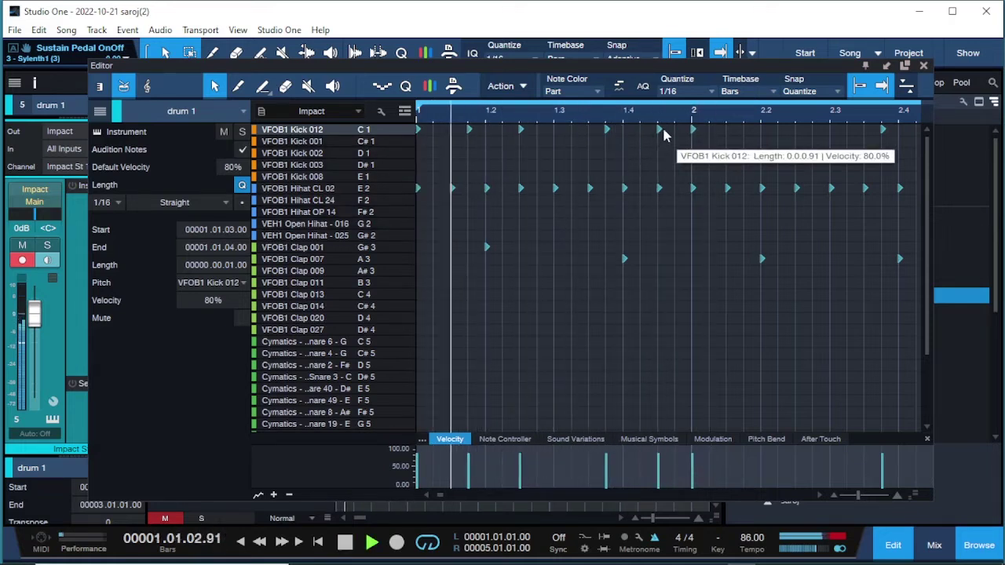
pyautogui.click(659, 189)
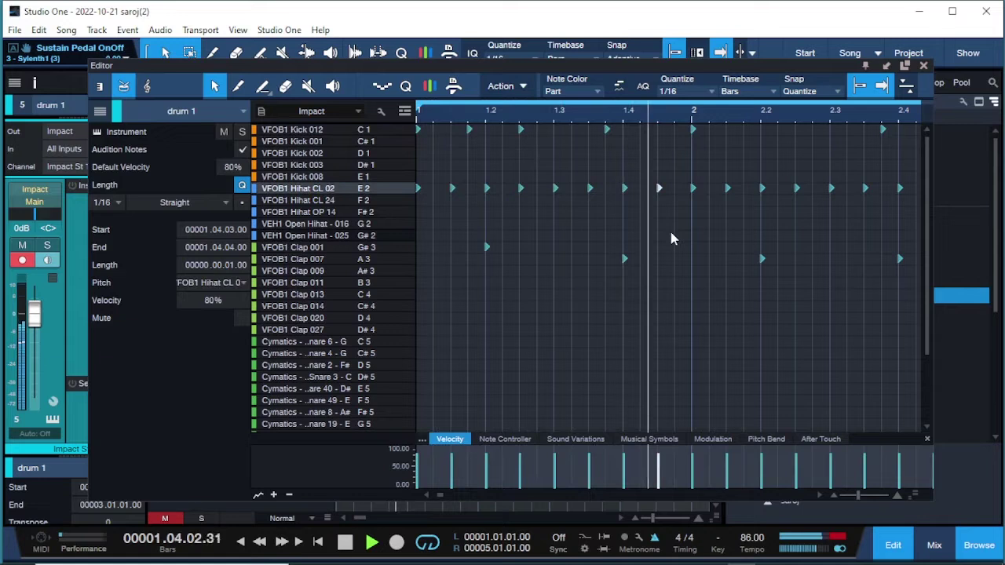
pyautogui.press('space')
# Delete all kick, hi-hat and clap hits in bar 2 of the drum 1 part
pyautogui.press('w')
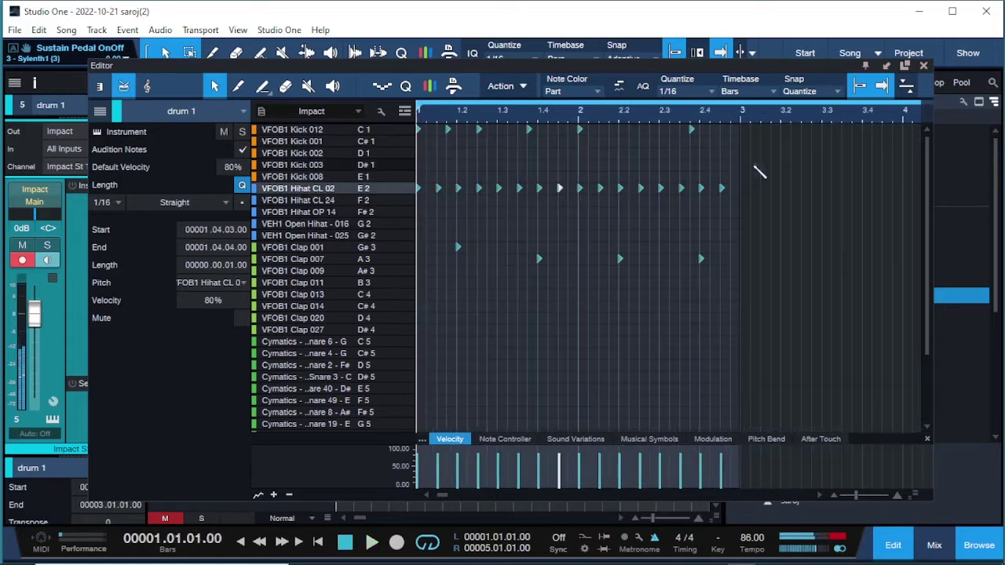
pyautogui.moveTo(745, 129); pyautogui.dragTo(582, 289)
pyautogui.hotkey('ctrl', 'z')
pyautogui.press('w')
pyautogui.press('w')
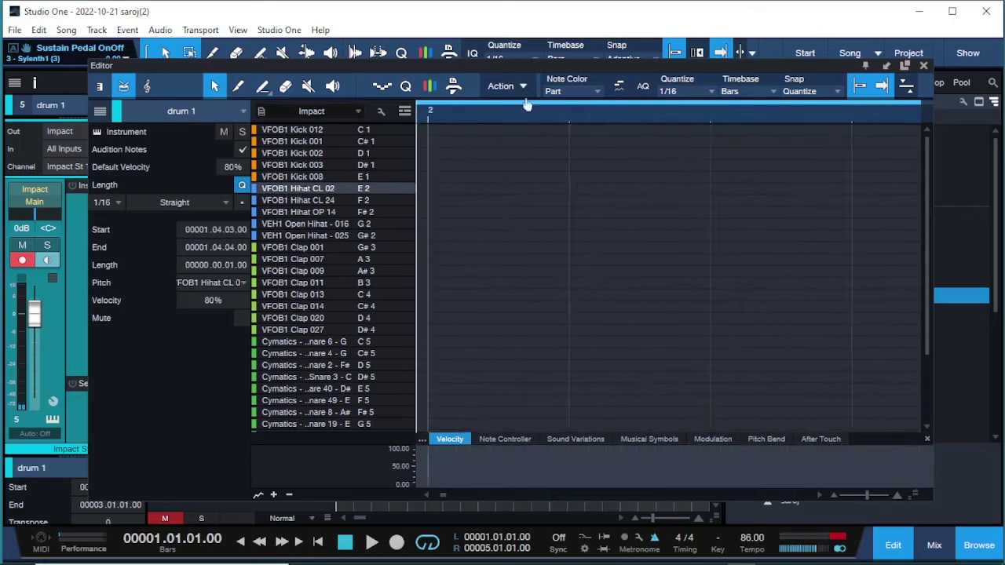
# Copy all the bar 1 drum hits into bar 2 and play the two-bar pattern
pyautogui.moveTo(463, 133); pyautogui.dragTo(400, 290)
pyautogui.click(418, 130)
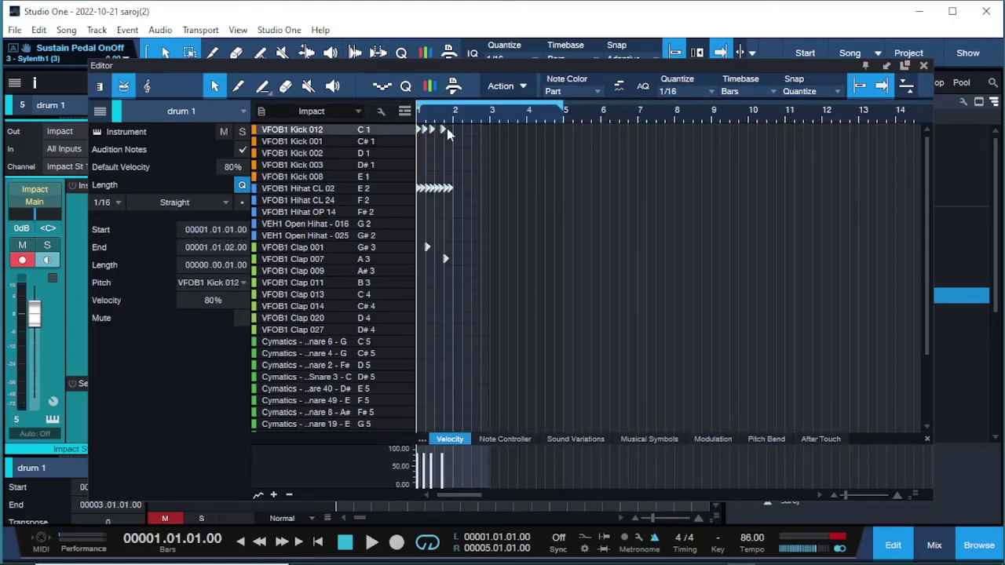
pyautogui.moveTo(445, 129); pyautogui.dragTo(481, 132)
pyautogui.press('space')
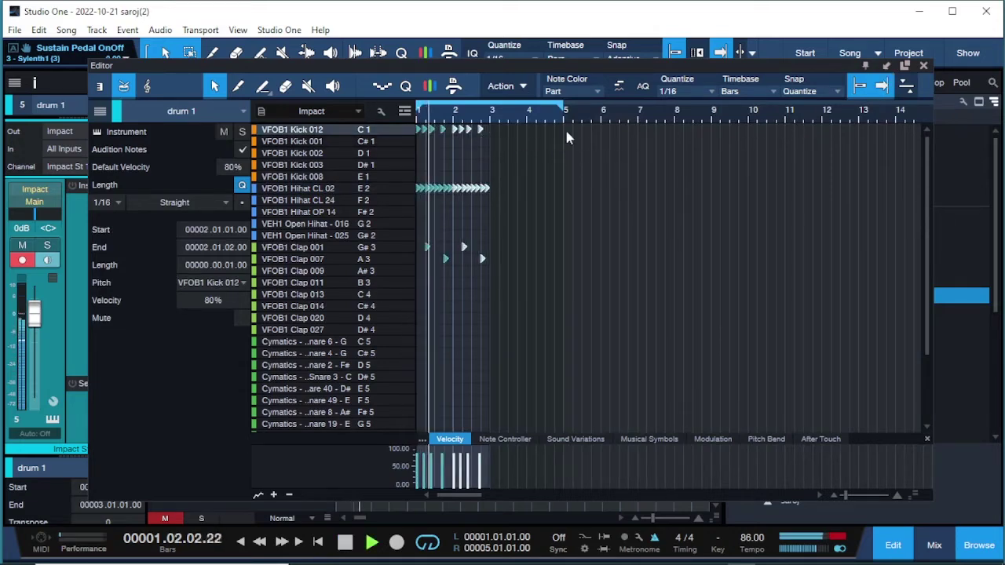
# Close the drum editor and duplicate the two-bar drum 1 part to fill bars 3 and 4
pyautogui.click(923, 65)
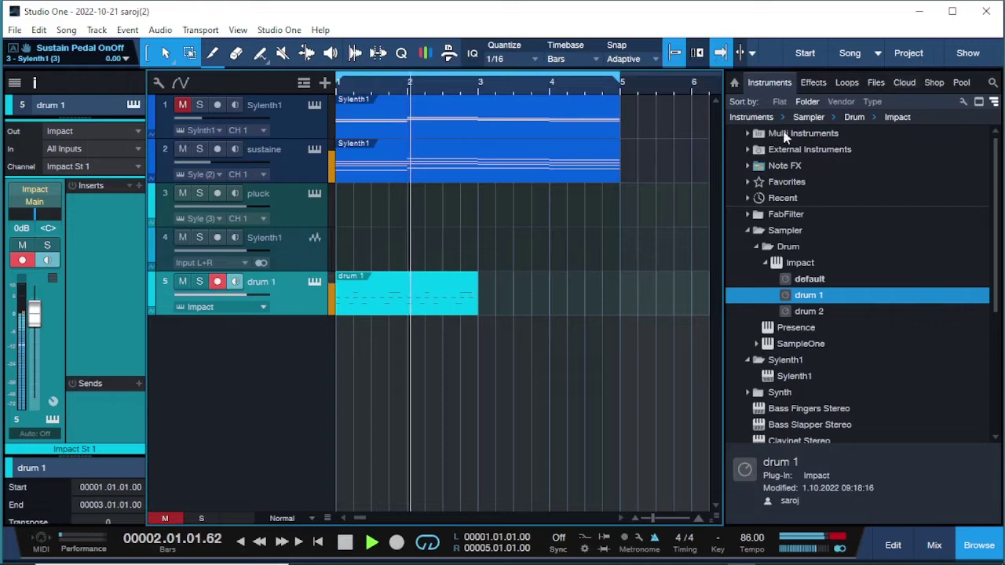
pyautogui.press('d')
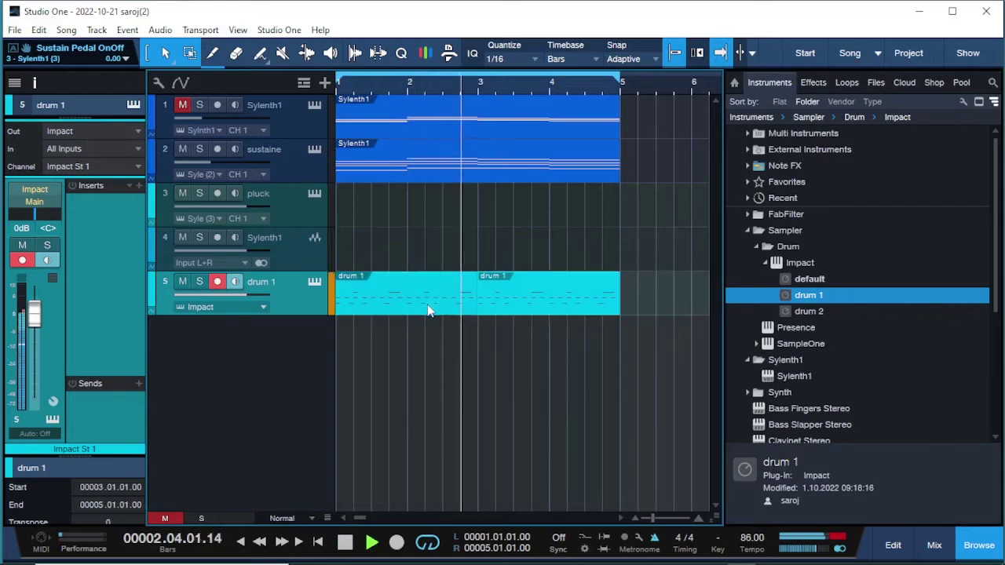
pyautogui.press('space')
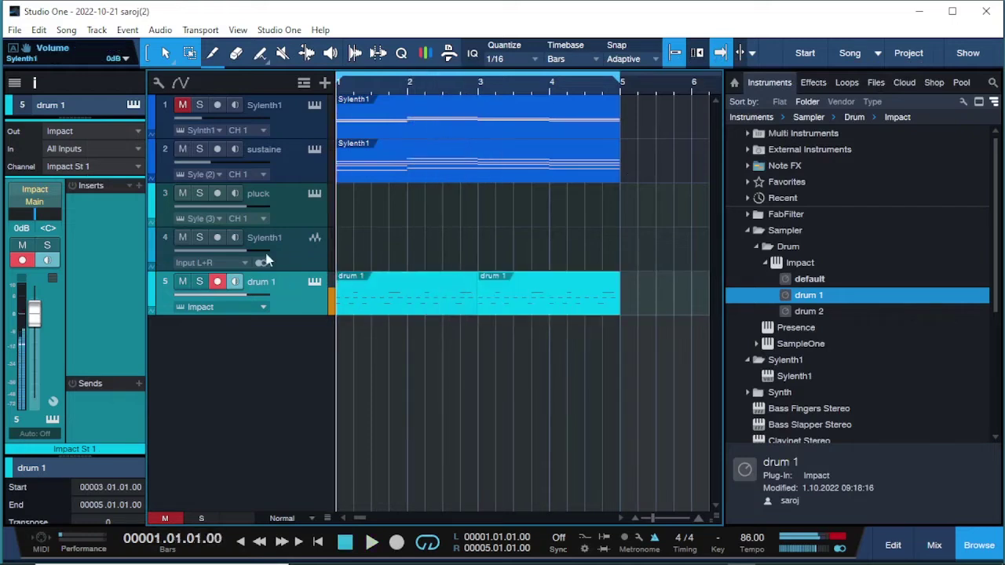
# Select the pluck track as the record target and hide the instrument browser
pyautogui.click(276, 210)
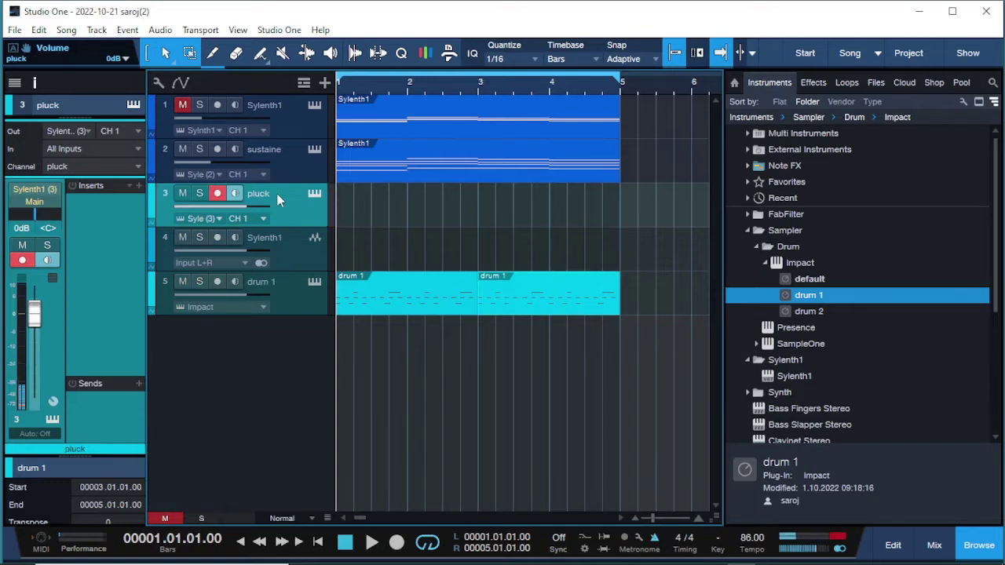
pyautogui.click(984, 541)
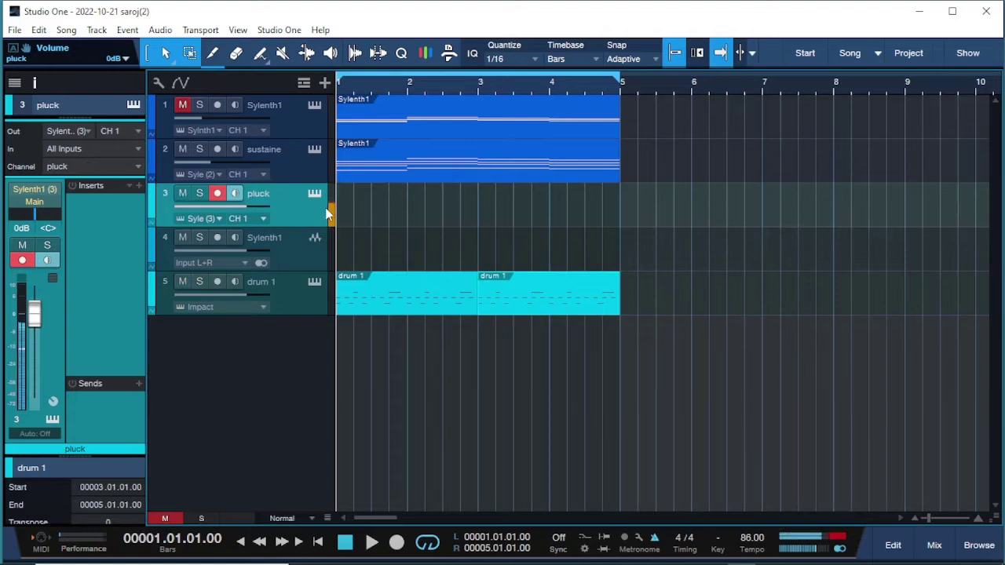
# Play the arrangement briefly and check the audio device settings in the Studio One options
pyautogui.press('space')
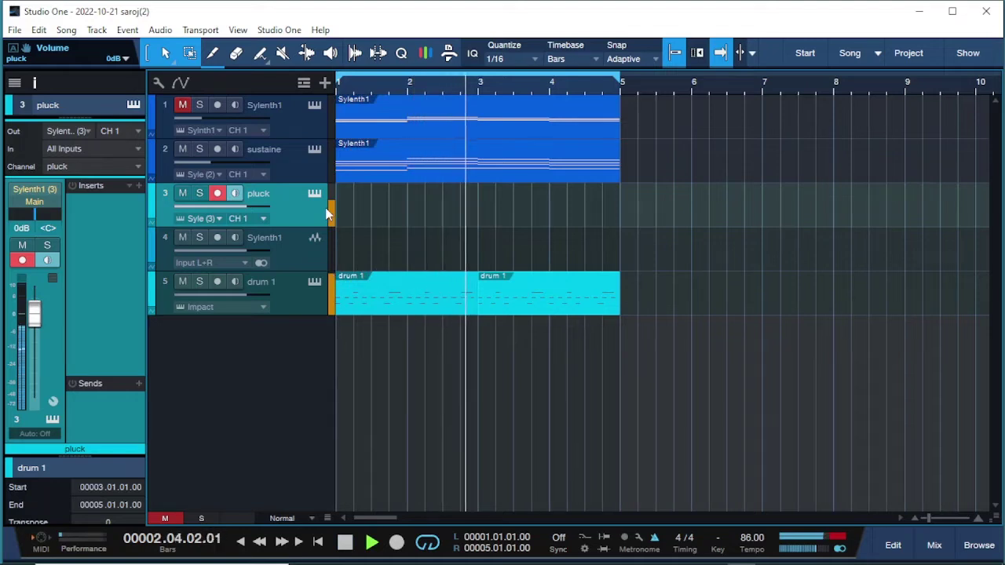
pyautogui.press('space')
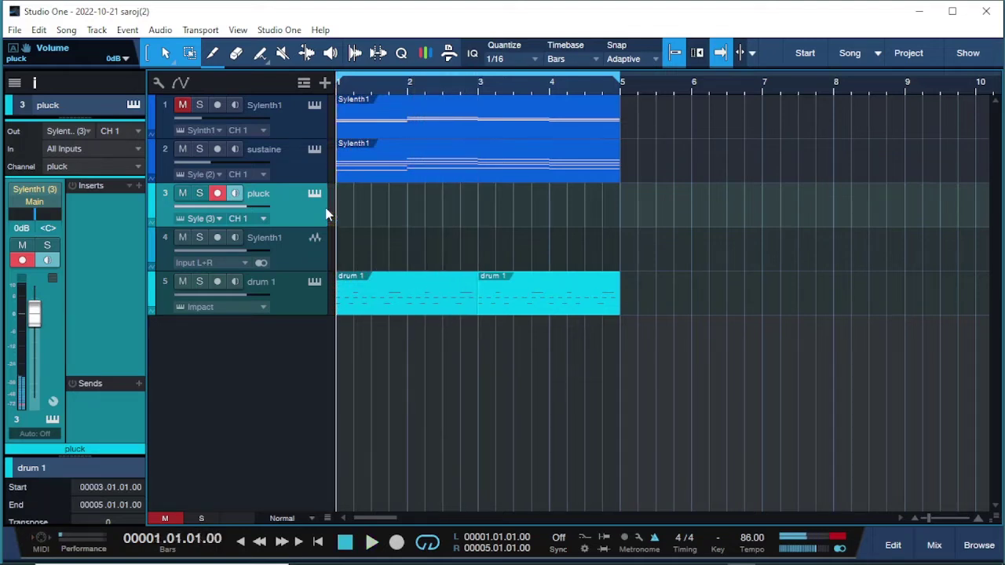
pyautogui.click(277, 31)
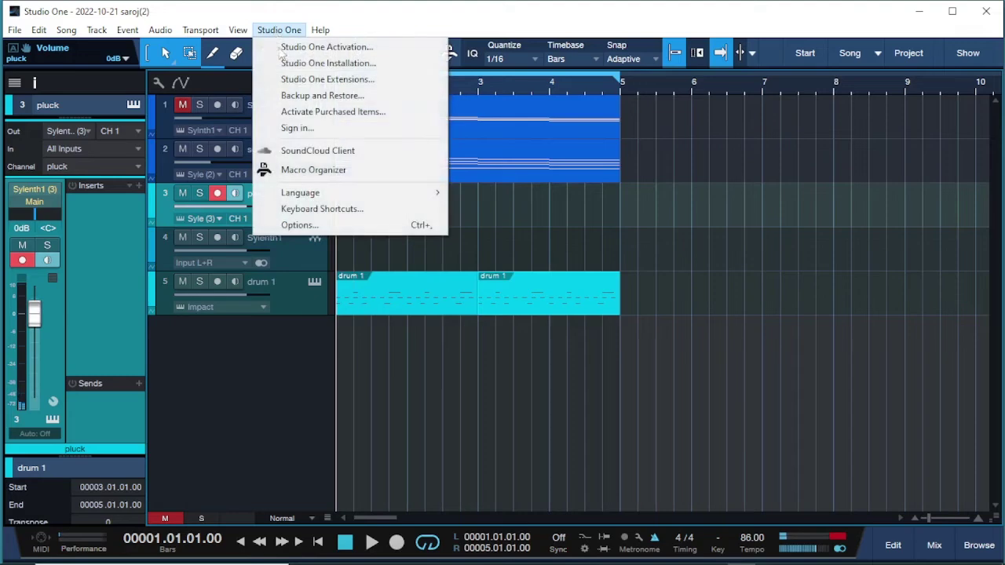
pyautogui.click(300, 225)
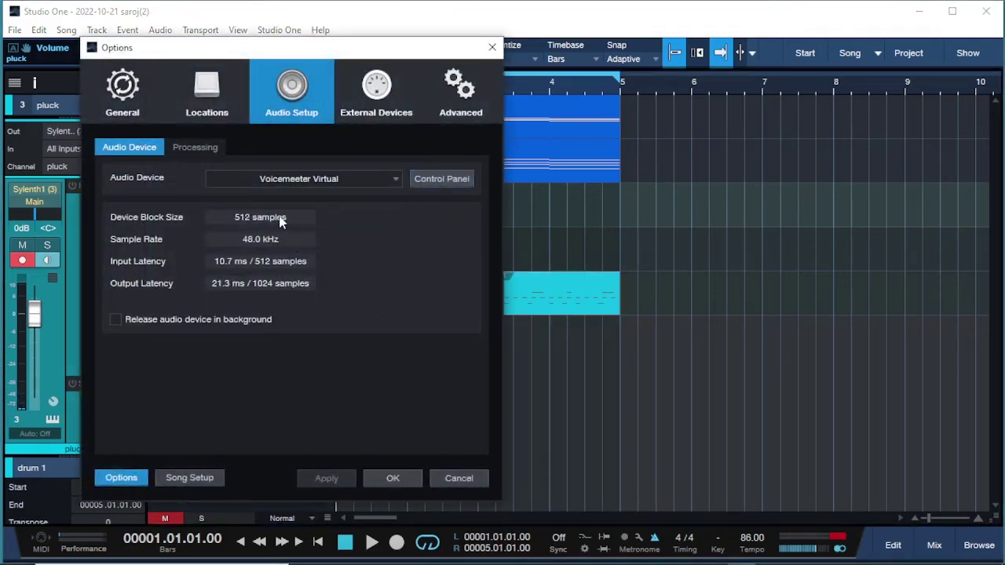
pyautogui.click(492, 48)
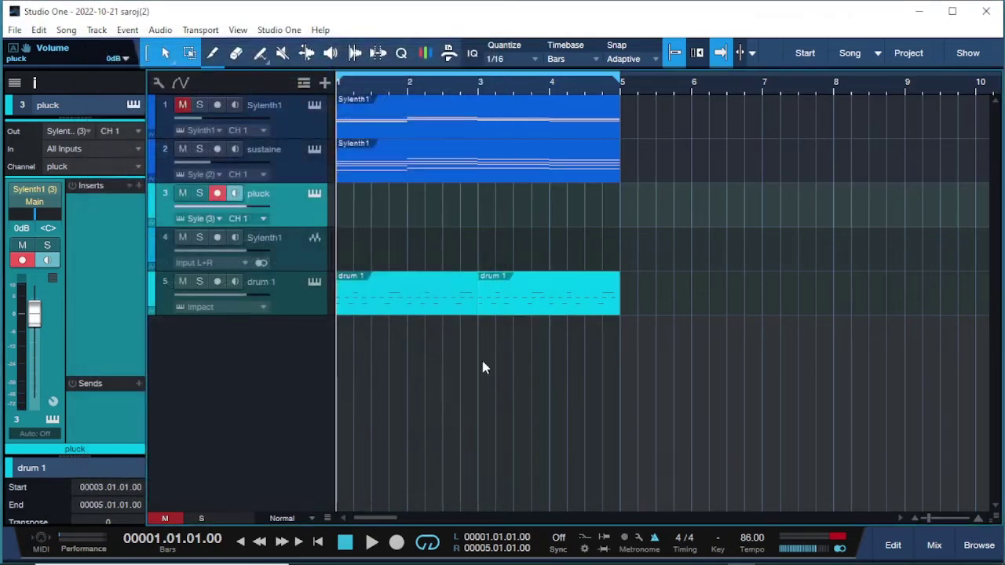
pyautogui.doubleClick(341, 210)
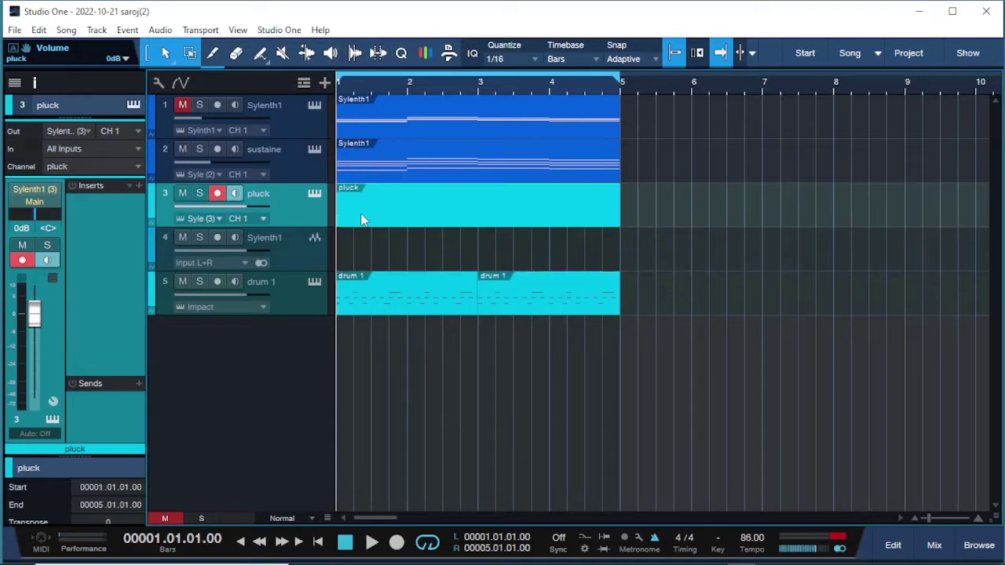
pyautogui.doubleClick(361, 220)
pyautogui.scroll(4, 385, 245)
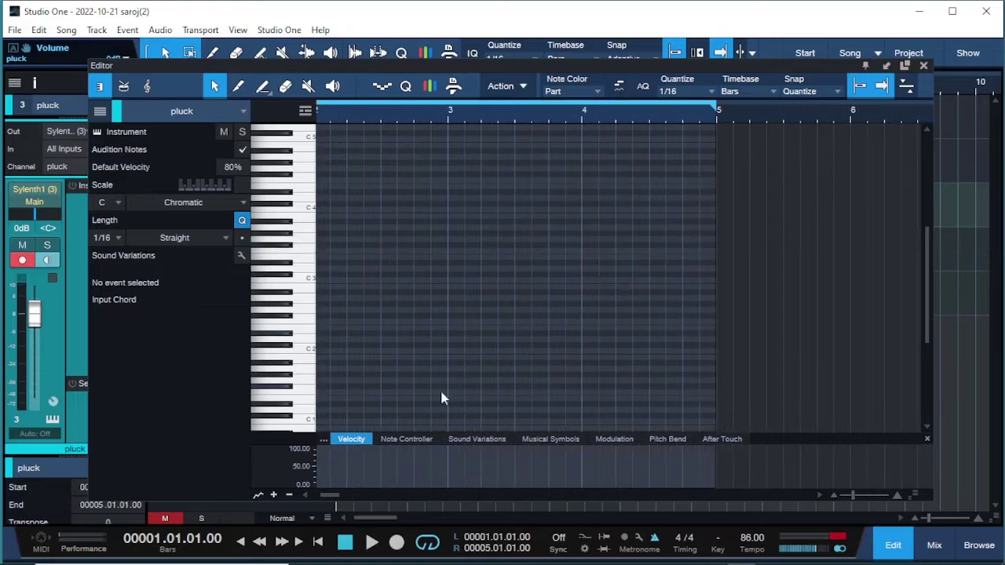
pyautogui.moveTo(337, 498); pyautogui.dragTo(325, 498)
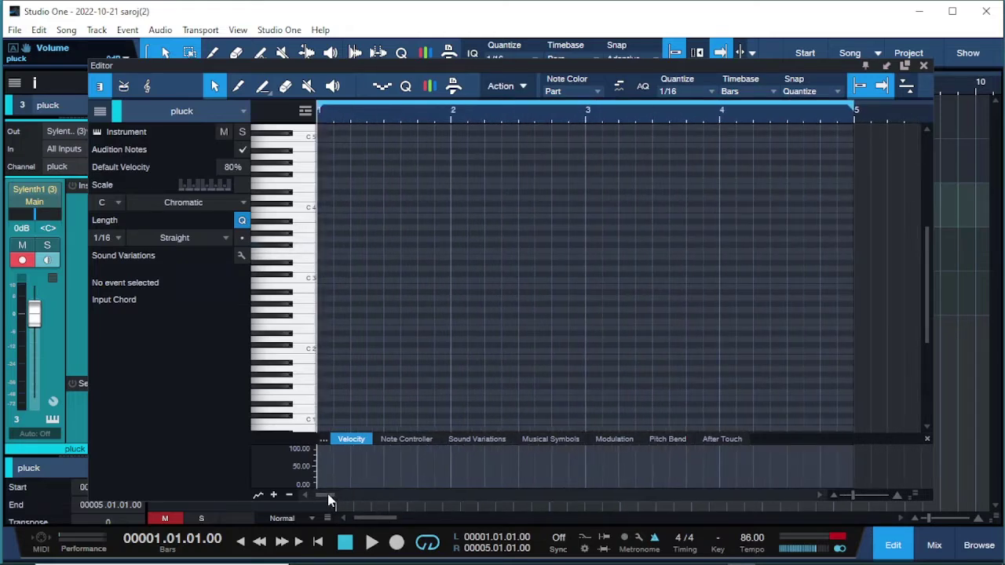
pyautogui.click(923, 65)
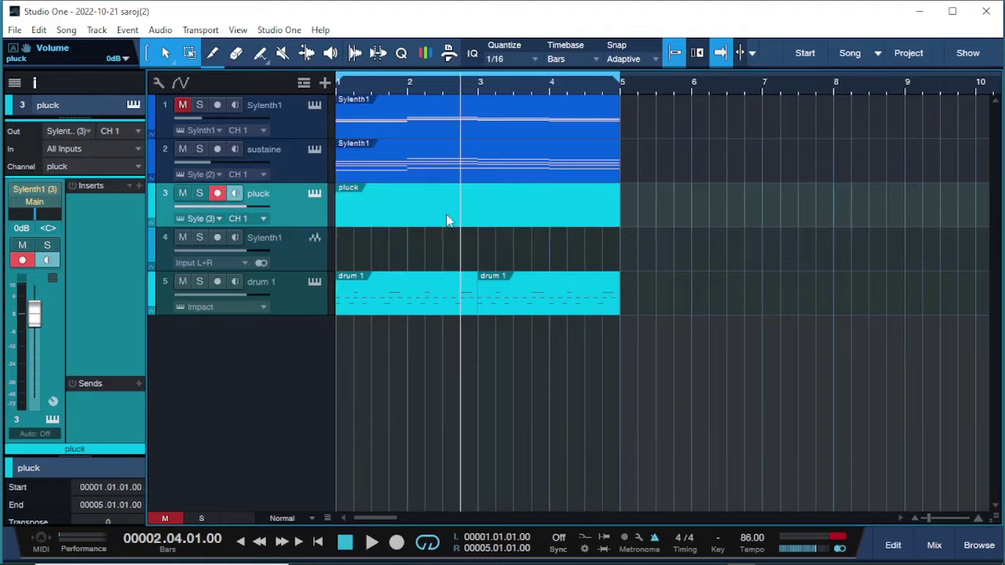
pyautogui.press('Delete')
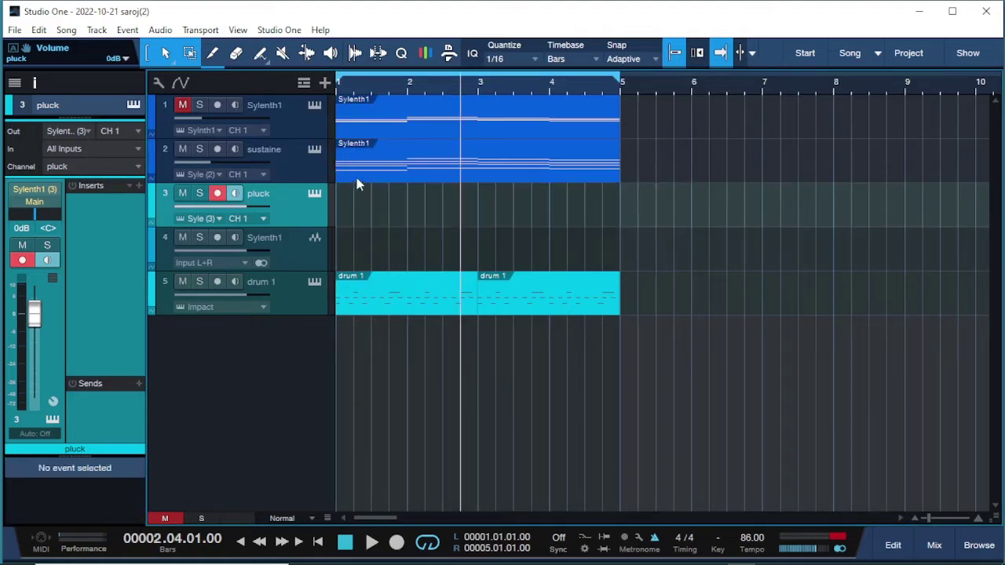
# Copy the track 1 Sylenth1 chord part onto the pluck track and open the copy in the note editor
pyautogui.moveTo(362, 126); pyautogui.dragTo(376, 217)
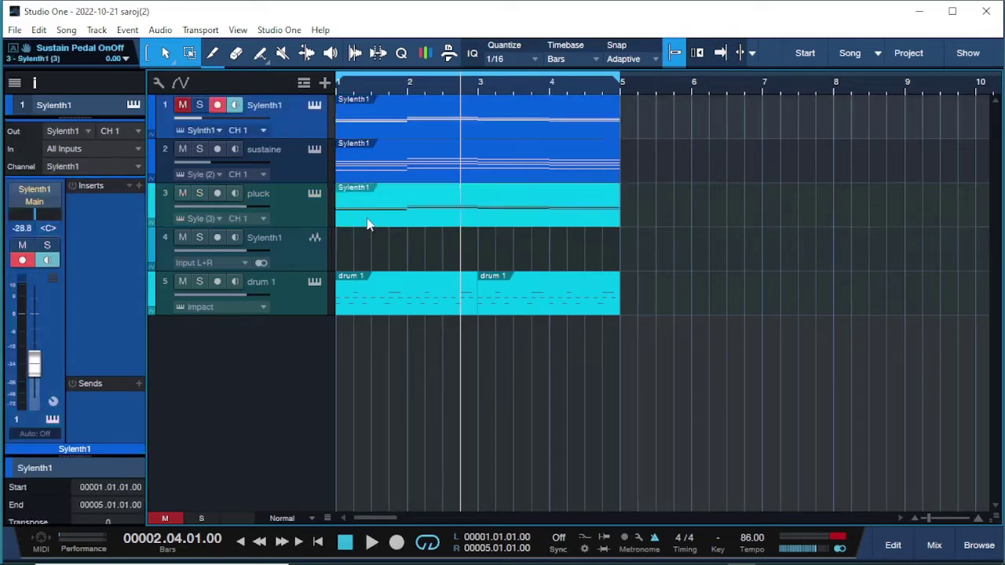
pyautogui.click(350, 85)
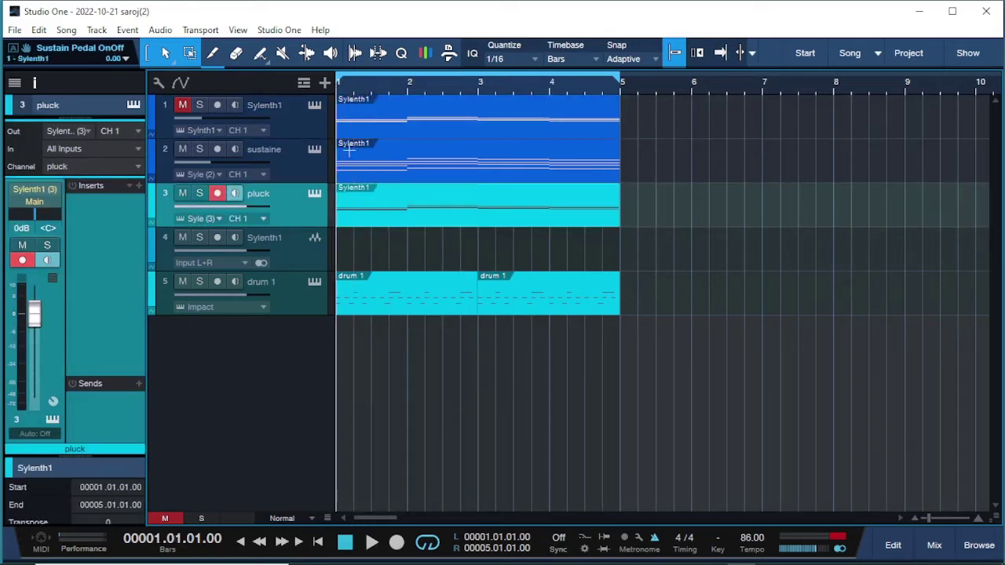
pyautogui.doubleClick(370, 211)
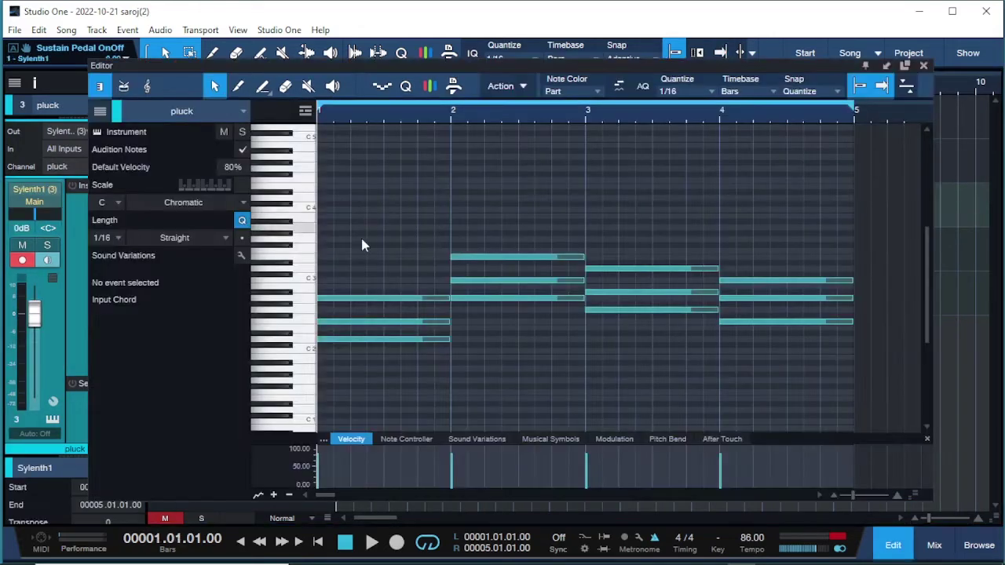
# Transpose all notes of the pluck part up 12 semitones and play the part briefly
pyautogui.click(387, 322)
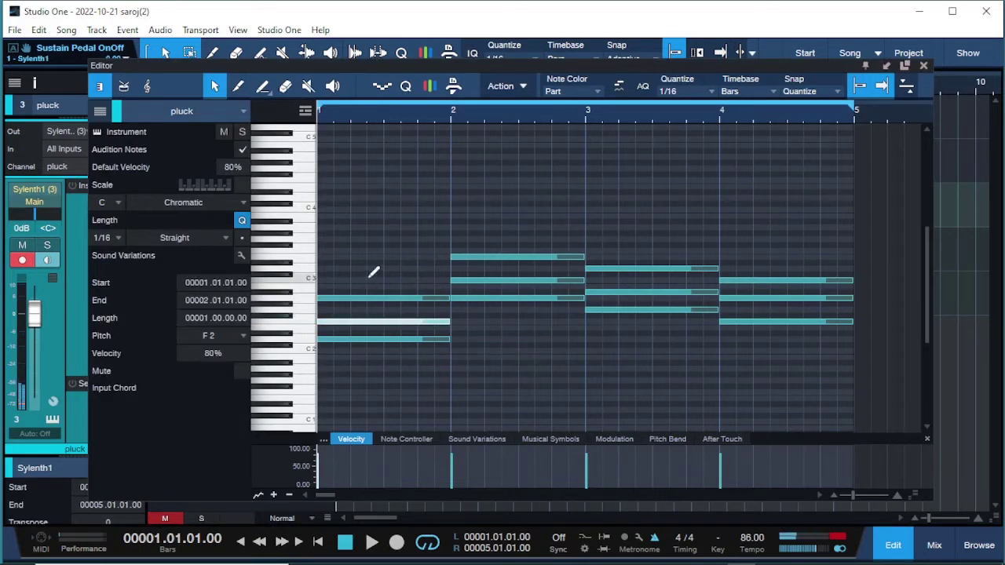
pyautogui.hotkey('ctrl', 'a')
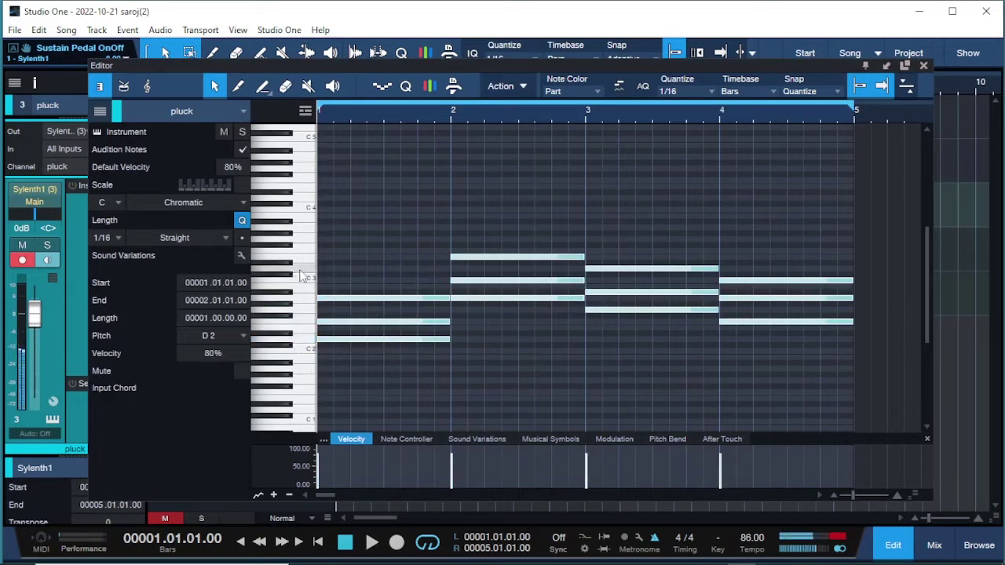
pyautogui.press('Up')
pyautogui.press('Up')
pyautogui.press('Up')
pyautogui.press('Up')
pyautogui.press('Up')
pyautogui.press('Up')
pyautogui.press('Up')
pyautogui.press('Up')
pyautogui.press('Up')
pyautogui.press('Up')
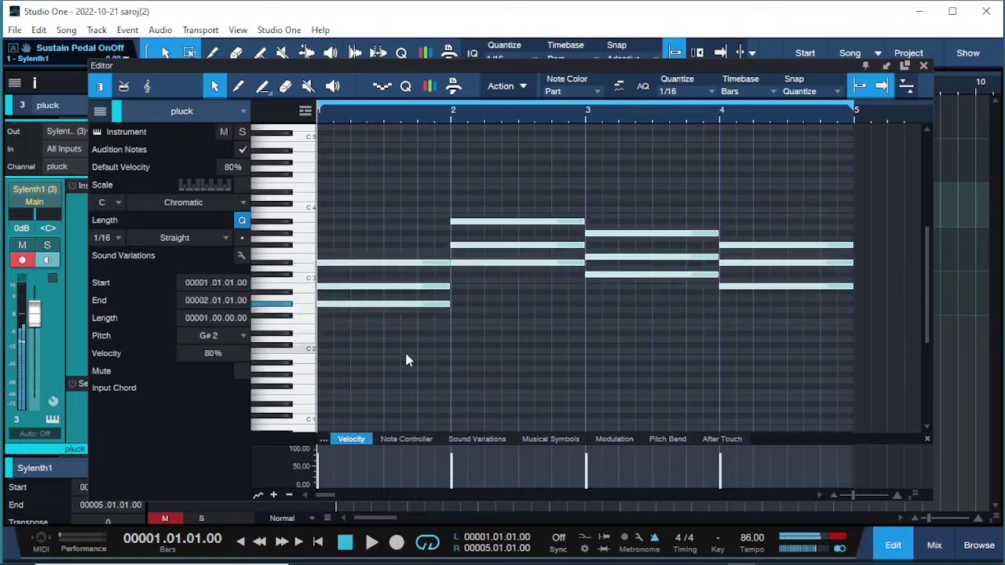
pyautogui.press('Up')
pyautogui.press('Up')
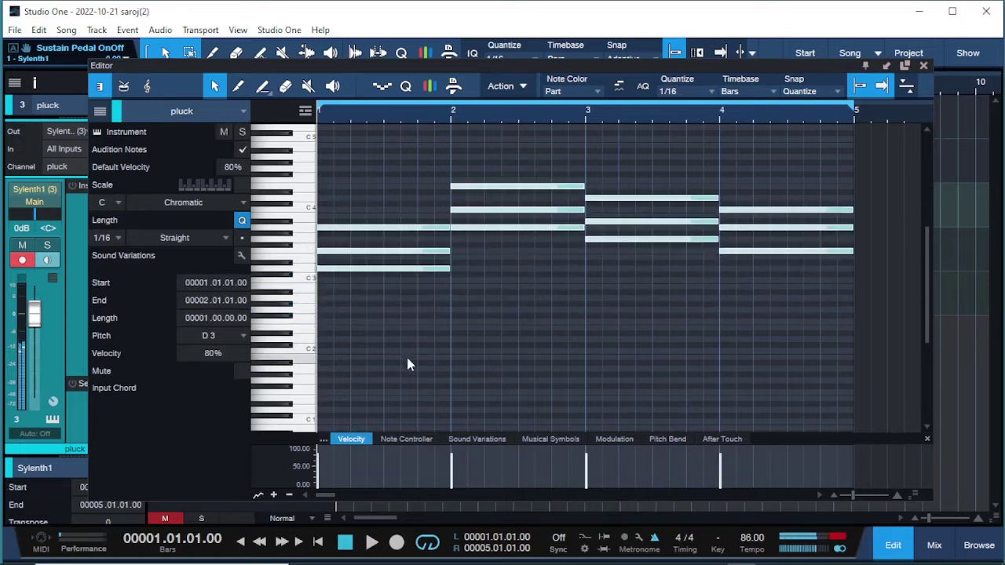
pyautogui.press('space')
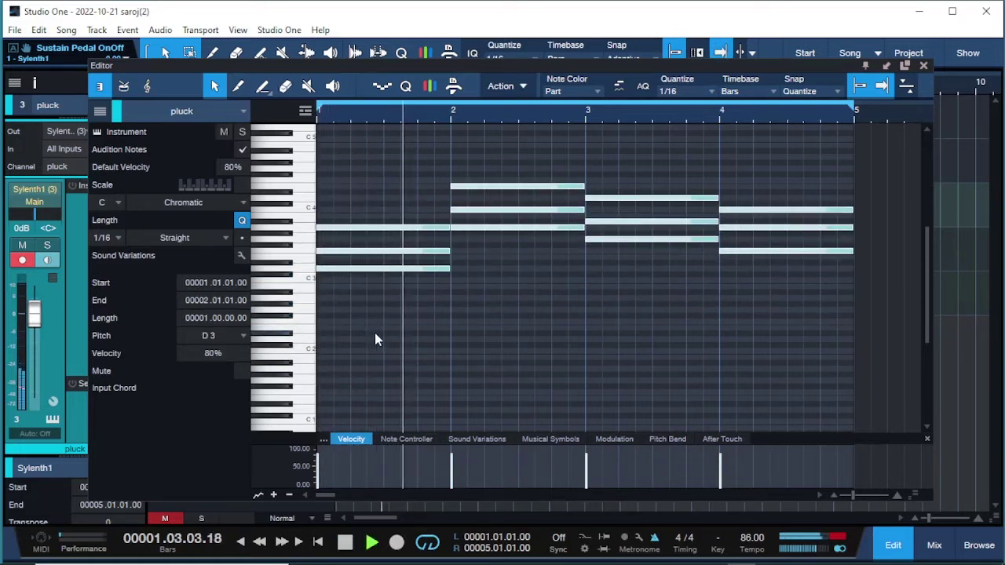
pyautogui.press('space')
# Shorten the bar 1 pluck chord to a length of 0.00.02.00 and play it
pyautogui.moveTo(356, 209); pyautogui.dragTo(333, 269)
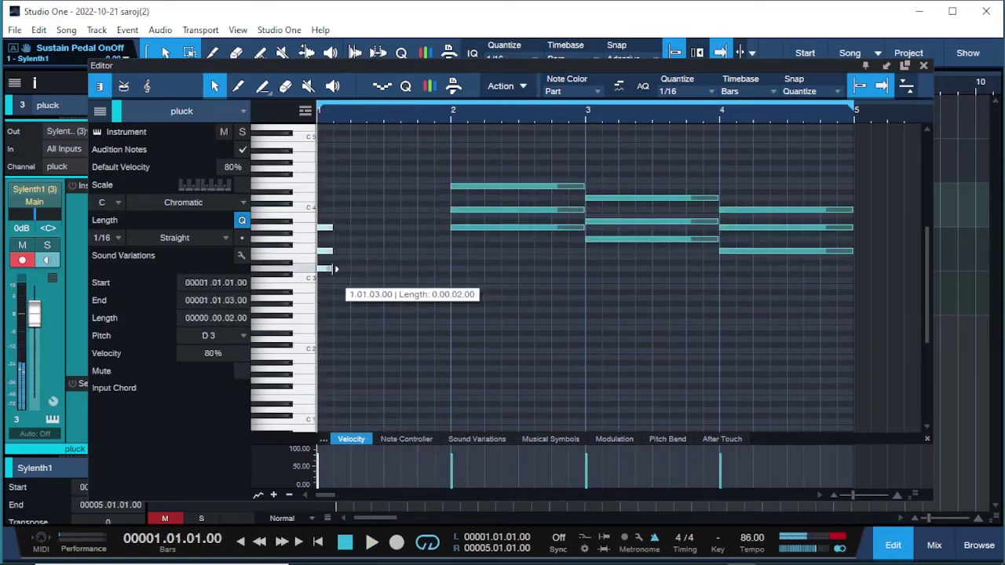
pyautogui.press('space')
pyautogui.press('space')
pyautogui.scroll(3, 359, 230)
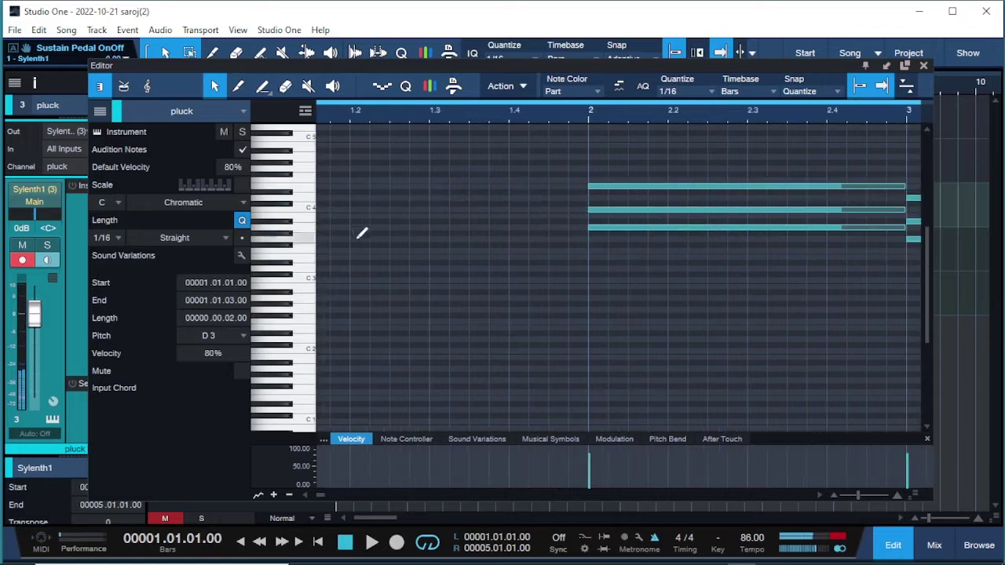
pyautogui.press('space')
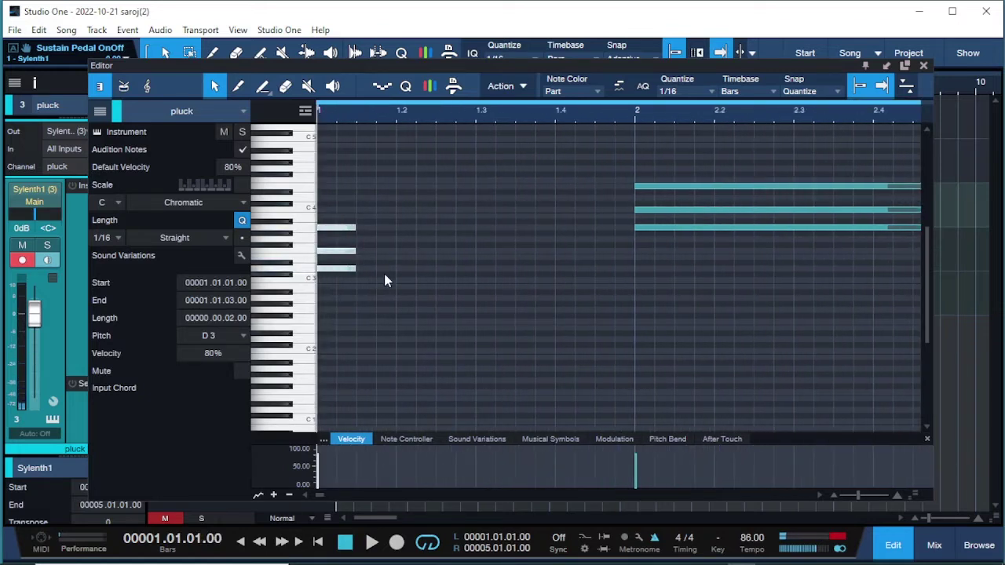
pyautogui.press('space')
# Copy the short D3 chord to 1.1.4, 1.3.4 and 1.4.3 in bar 1 and play the rhythm
pyautogui.moveTo(348, 269); pyautogui.dragTo(609, 273)
pyautogui.press('space')
pyautogui.press('space')
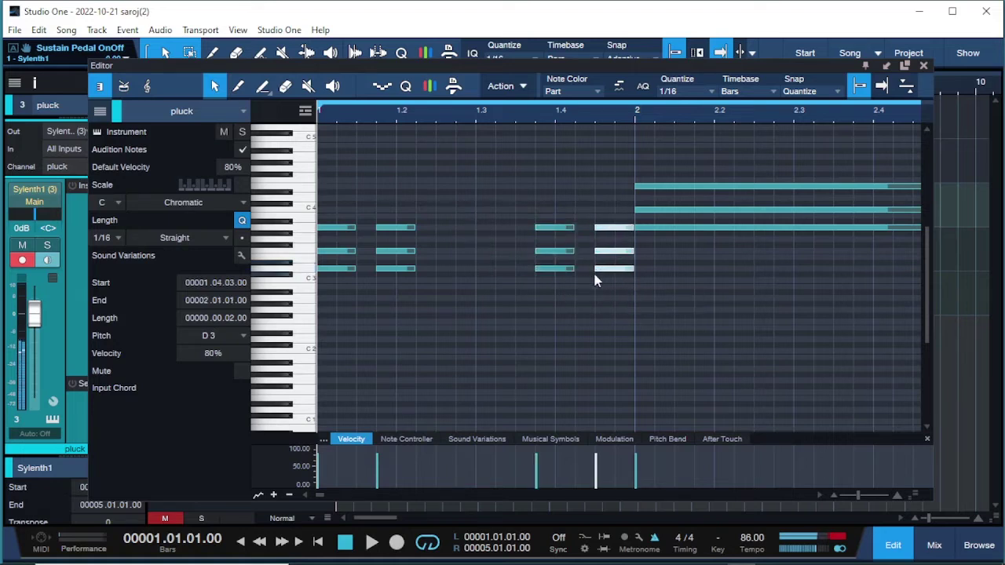
pyautogui.press('space')
pyautogui.press('space')
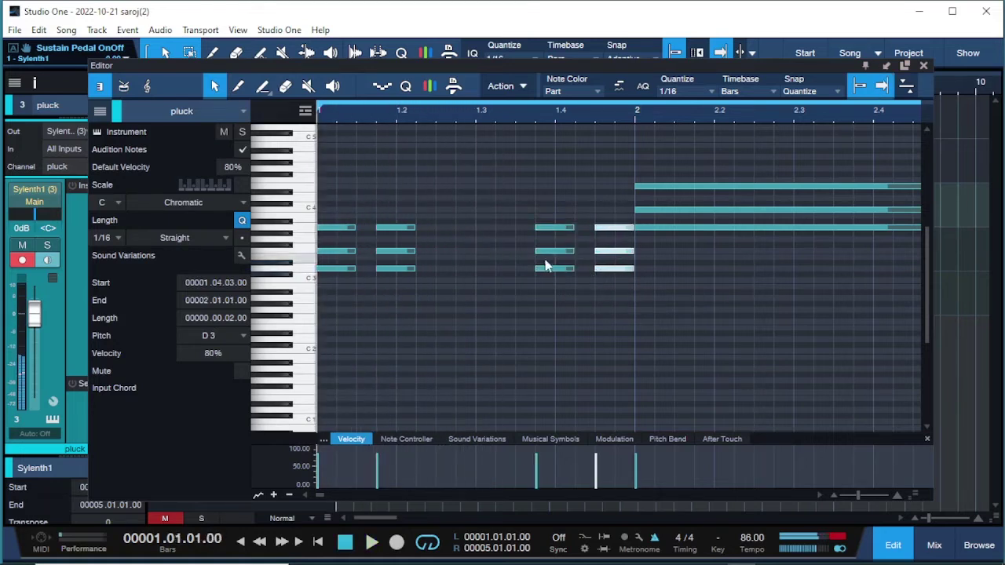
# Move the pluck chord at 1.3.4 to 1.2.3 and play bar 1
pyautogui.moveTo(535, 182); pyautogui.dragTo(554, 307)
pyautogui.moveTo(548, 270); pyautogui.dragTo(453, 274)
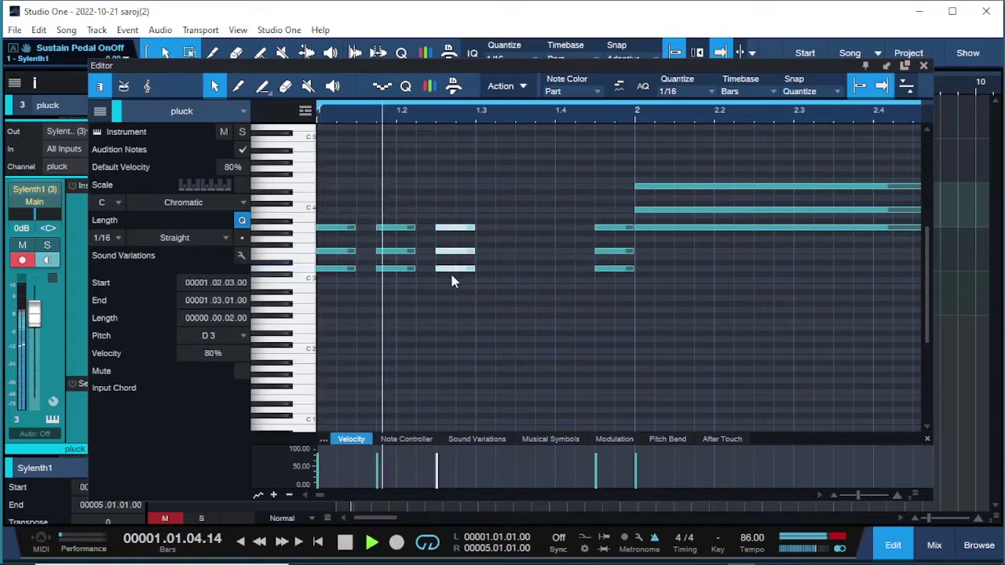
pyautogui.press('space')
# Try the last bar 1 chord at 1.3.3, place the closing chords at 1.3.4 and 1.4.3, and play the bar
pyautogui.moveTo(591, 177); pyautogui.dragTo(533, 272)
pyautogui.press('space')
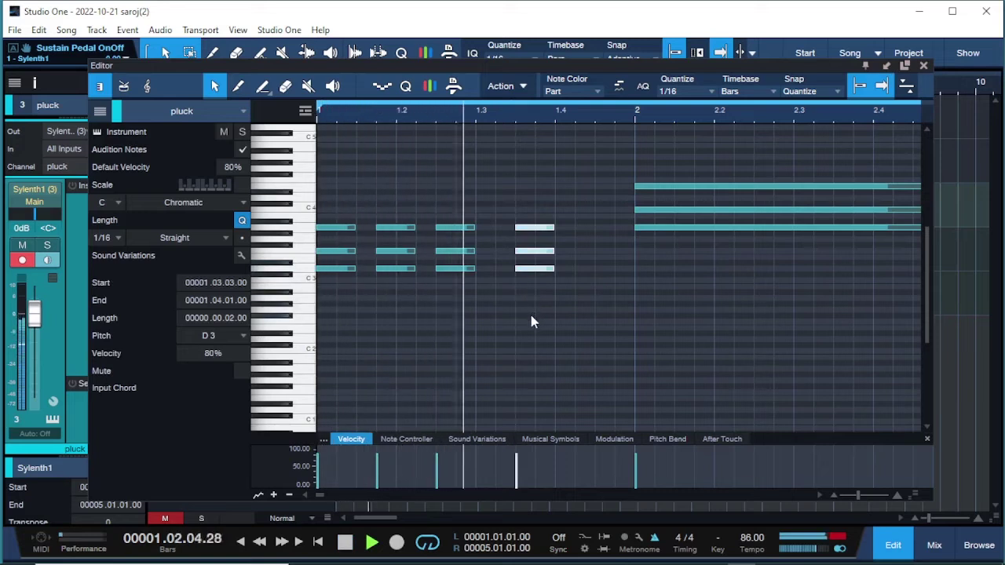
pyautogui.press('space')
pyautogui.press('space')
pyautogui.press('space')
pyautogui.moveTo(532, 269); pyautogui.dragTo(617, 276)
pyautogui.press('space')
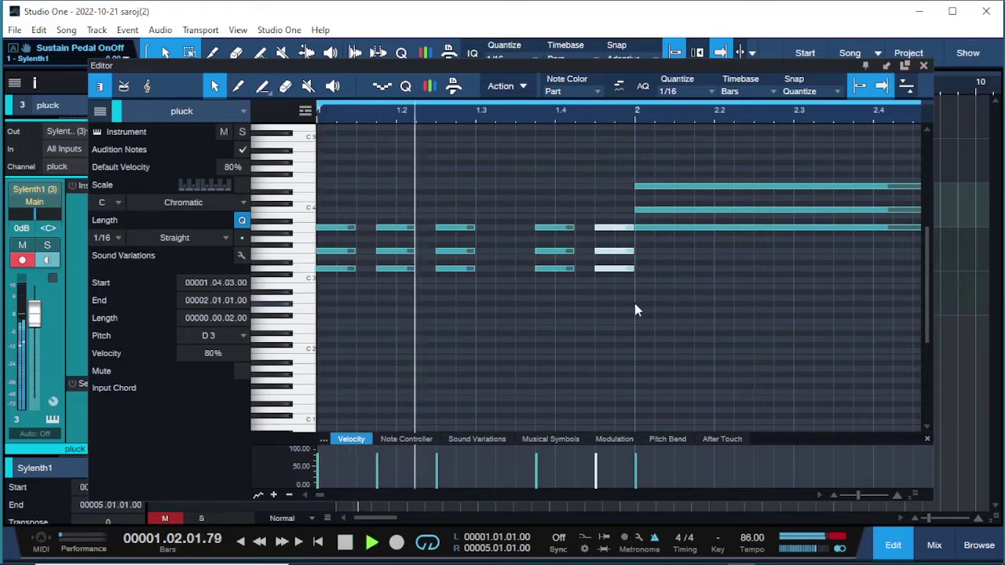
pyautogui.press('space')
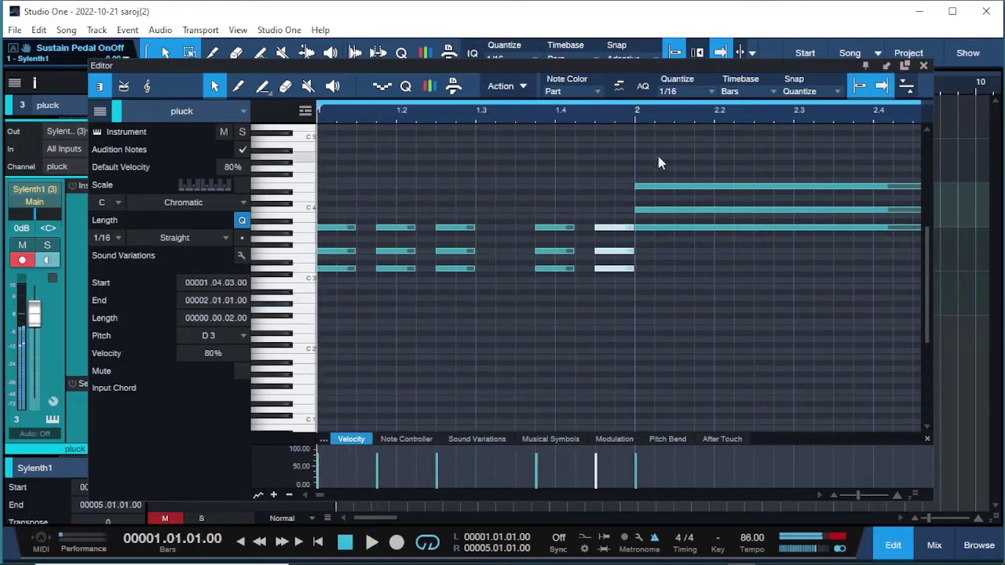
# Replace the sustained chords in bars 2 to 4 with copies of the bar 1 rhythm moved to each bar's chord pitches
pyautogui.press('w')
pyautogui.moveTo(474, 161); pyautogui.dragTo(701, 337)
pyautogui.moveTo(508, 171); pyautogui.dragTo(655, 254)
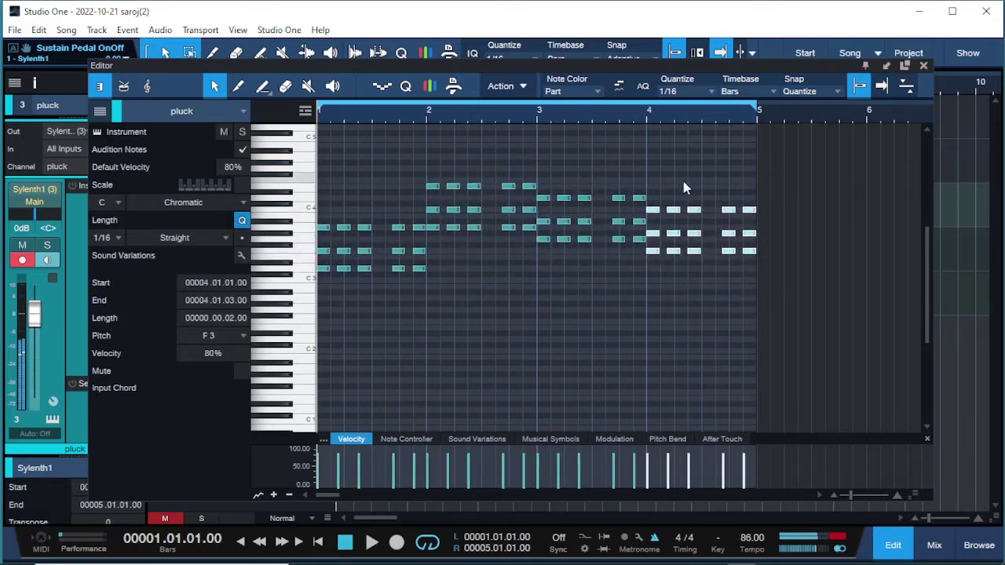
# Raise the middle notes of the bar 4 pluck chords to A3 and play the part from the start
pyautogui.click(698, 275)
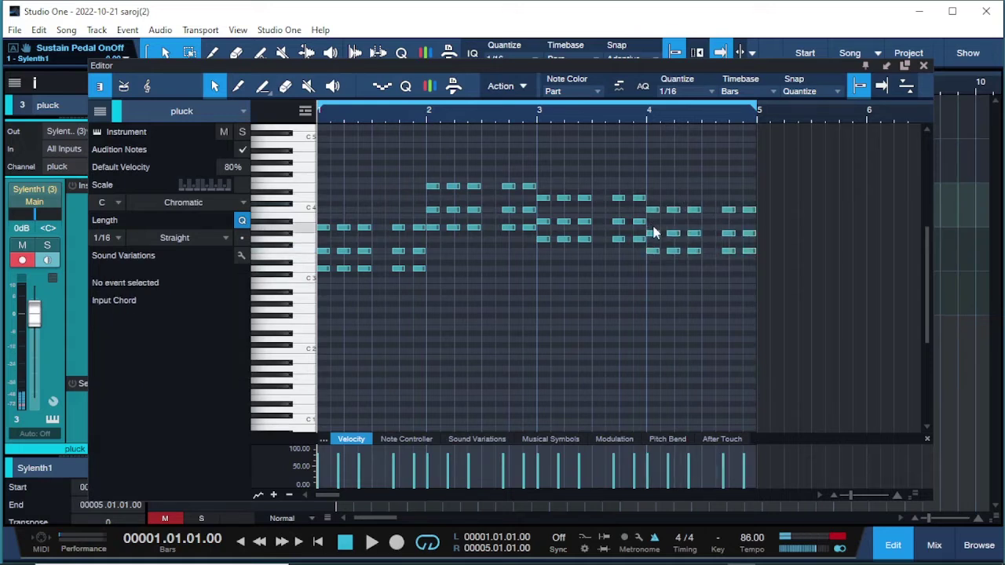
pyautogui.moveTo(758, 246); pyautogui.dragTo(758, 245)
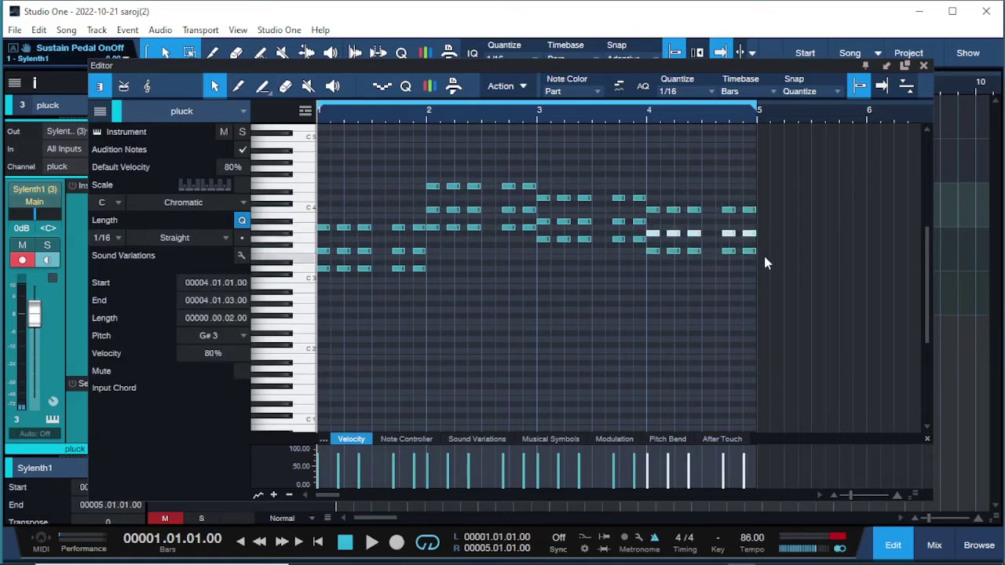
pyautogui.press('Up')
pyautogui.press('space')
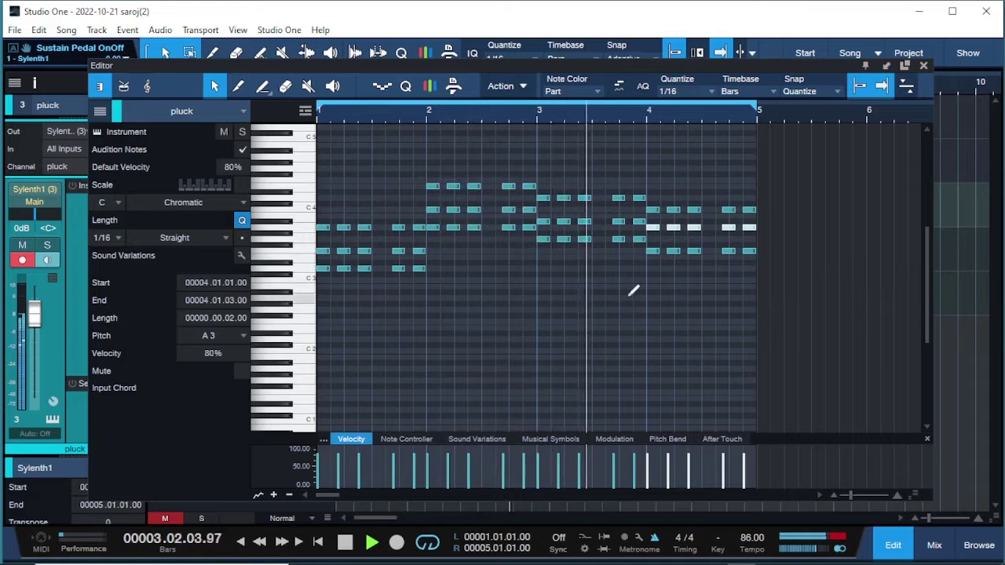
pyautogui.scroll(2, 626, 303)
pyautogui.press('Home')
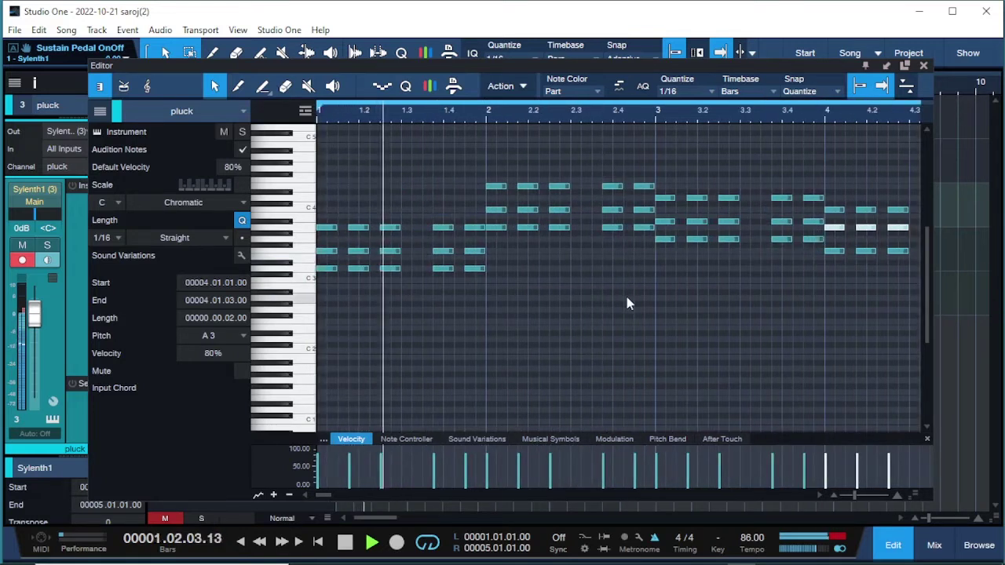
# Add a 1/16 chord of D3, F3 and A3 at 1.3.2 in bar 1 and play the part
pyautogui.press('space')
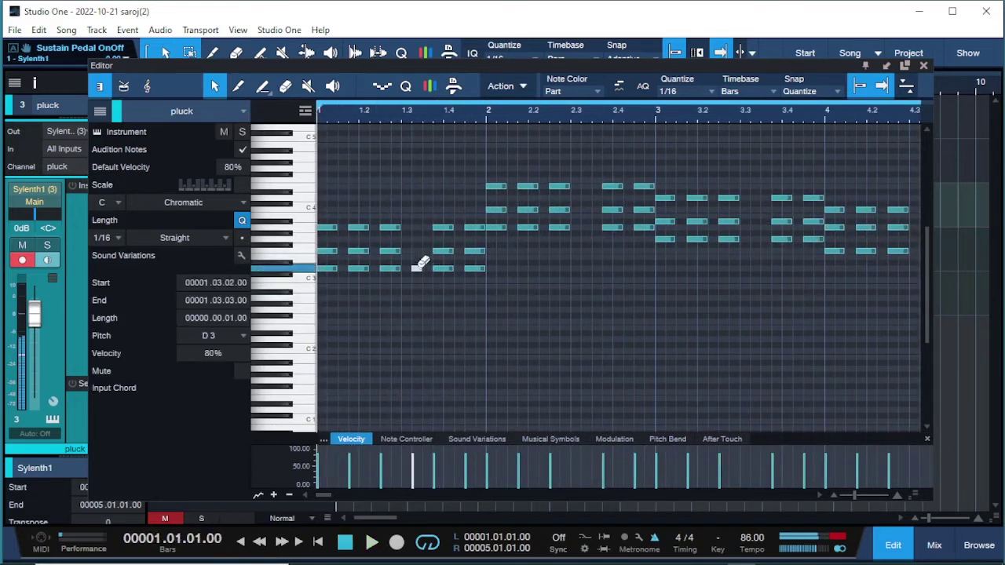
pyautogui.click(426, 251)
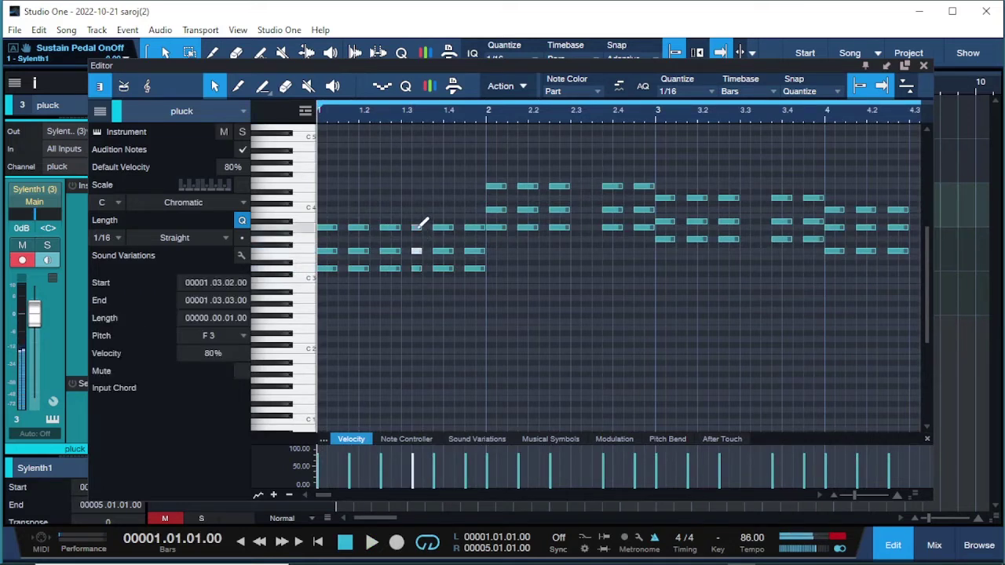
pyautogui.press('space')
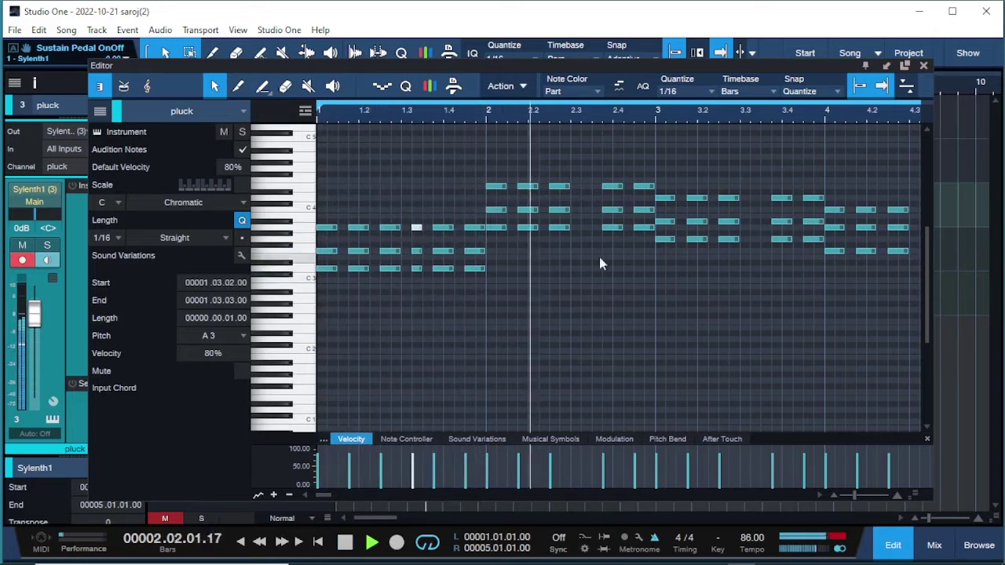
# Delete the 1/16 chord at 1.3.2 in bar 1 of the pluck part and play the part
pyautogui.press('space')
pyautogui.moveTo(424, 182); pyautogui.dragTo(412, 308)
pyautogui.press('Delete')
pyautogui.press('space')
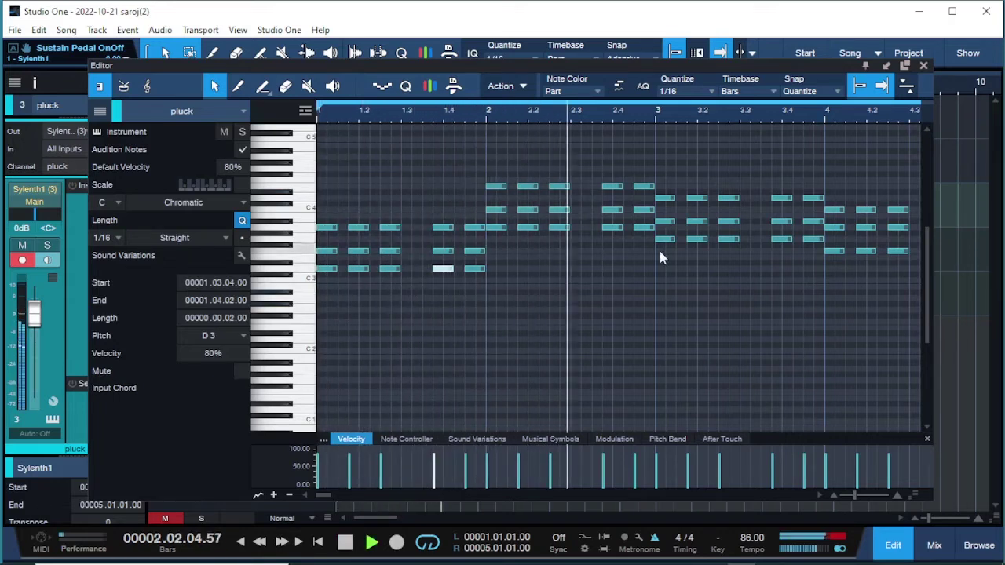
pyautogui.press('space')
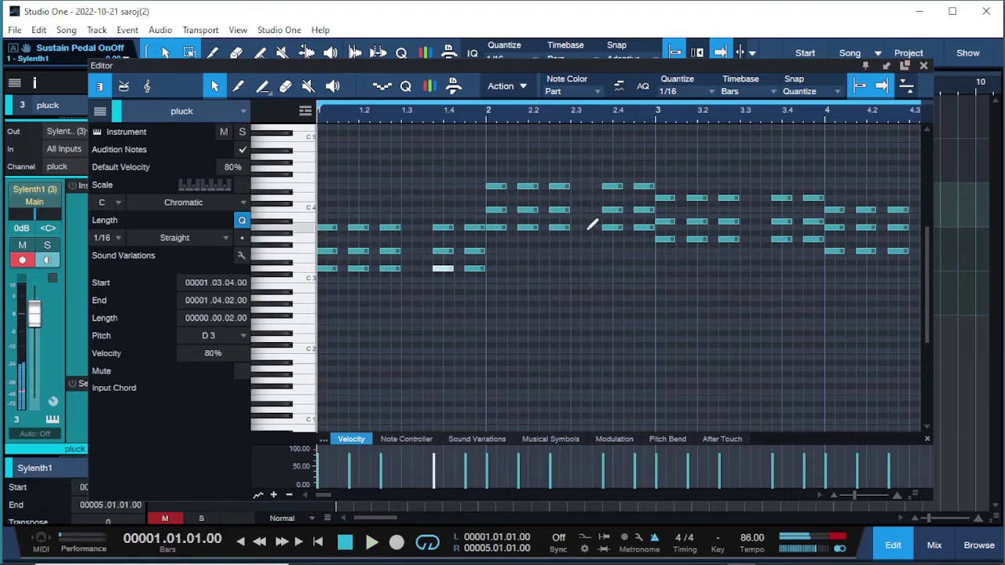
# Add a 1/16 chord of A3, C4 and E4 at 2.3.2 in the pluck part and play it
pyautogui.moveTo(587, 185); pyautogui.dragTo(587, 186)
pyautogui.press('space')
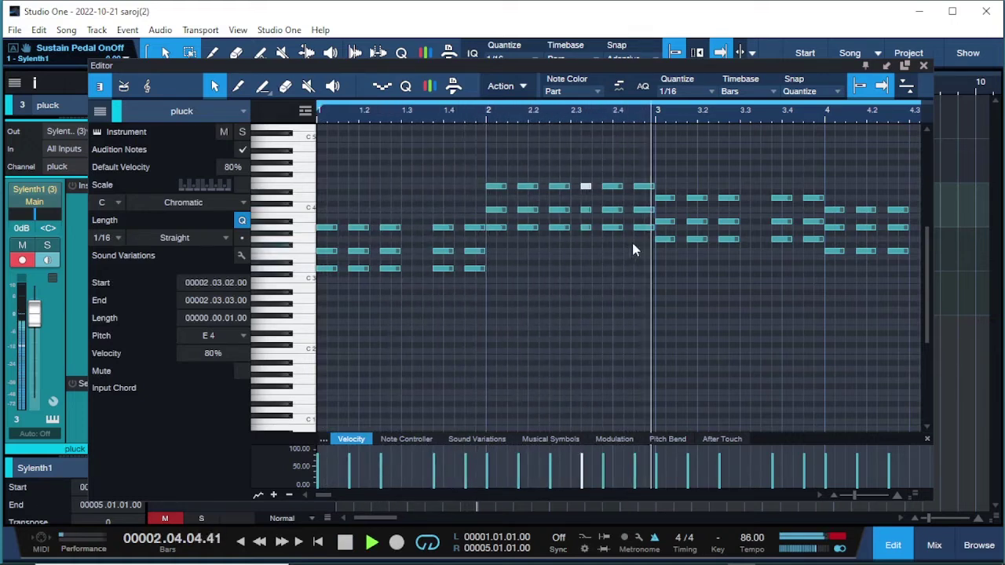
pyautogui.press('space')
# Add a 1/16 chord of F3, A3 and C4 at 4.3.2 in bar 4 and play the pluck part from the start
pyautogui.hscroll(3, 817, 311)
pyautogui.hscroll(1, 817, 317)
pyautogui.click(759, 251)
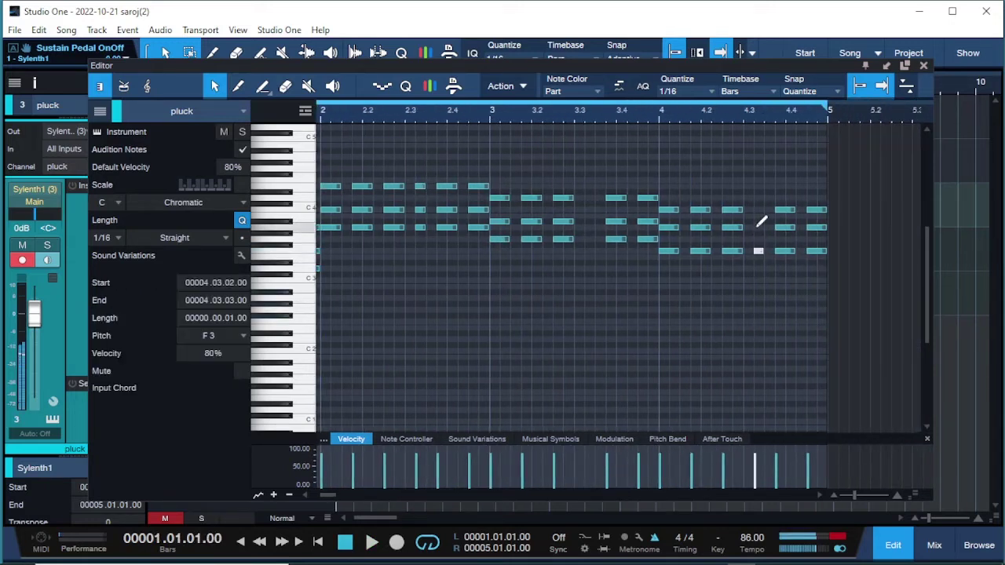
pyautogui.press('Delete')
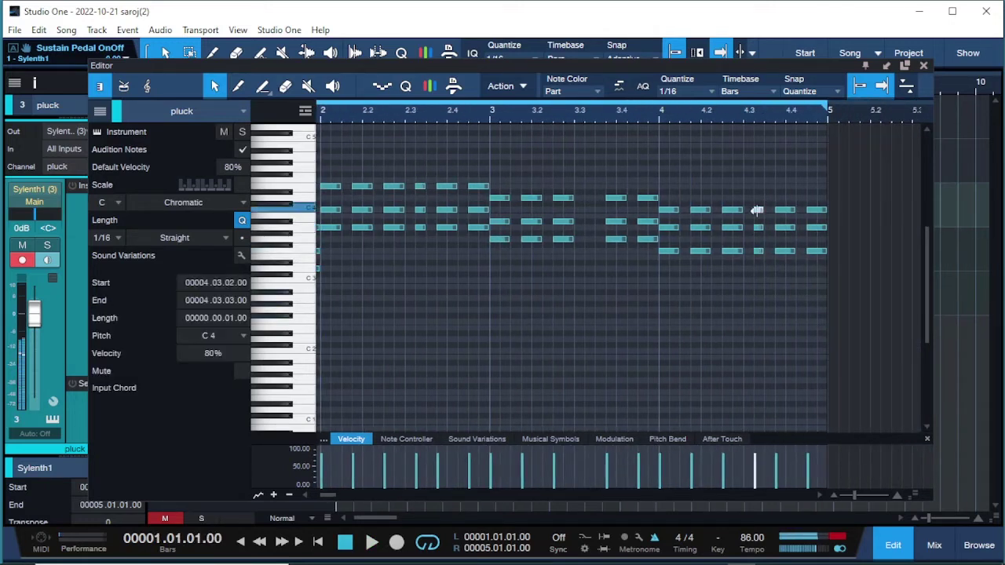
pyautogui.click(759, 210)
pyautogui.press('space')
pyautogui.press('w')
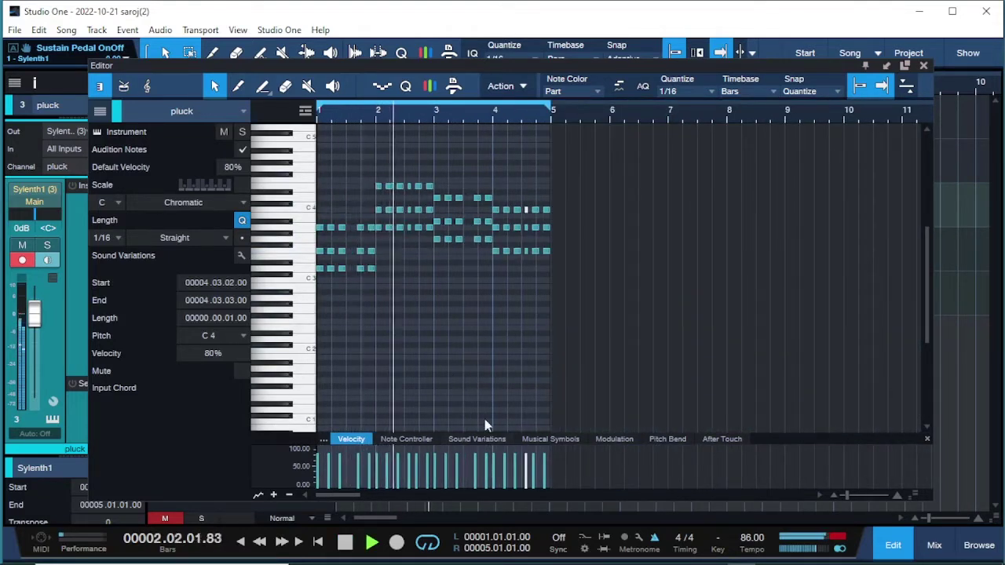
pyautogui.press('space')
pyautogui.press('space')
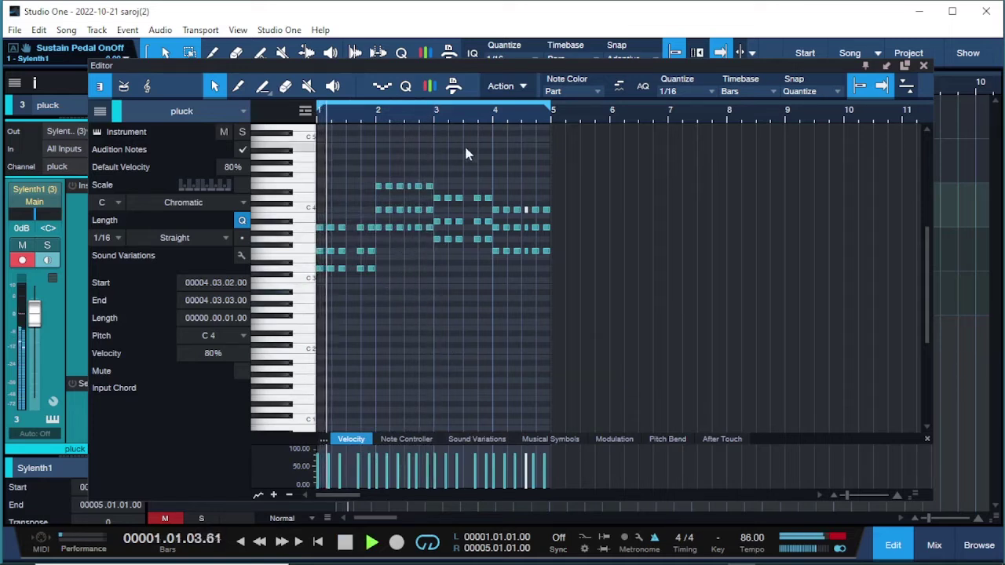
# Raise the middle notes of all pluck chords in bars 1 to 4 by one octave, play the part, and close the editor
pyautogui.press('e')
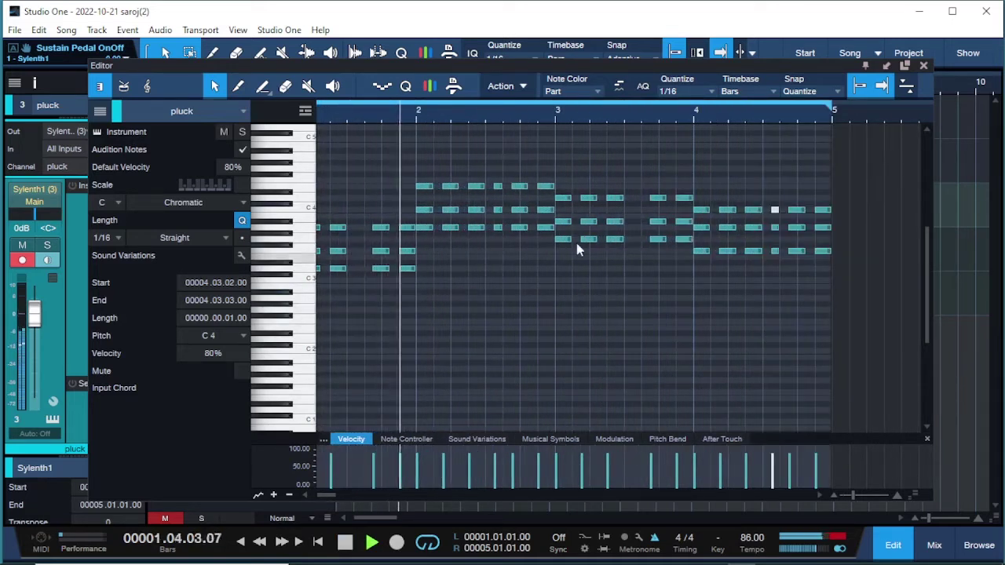
pyautogui.hscroll(-2, 572, 118)
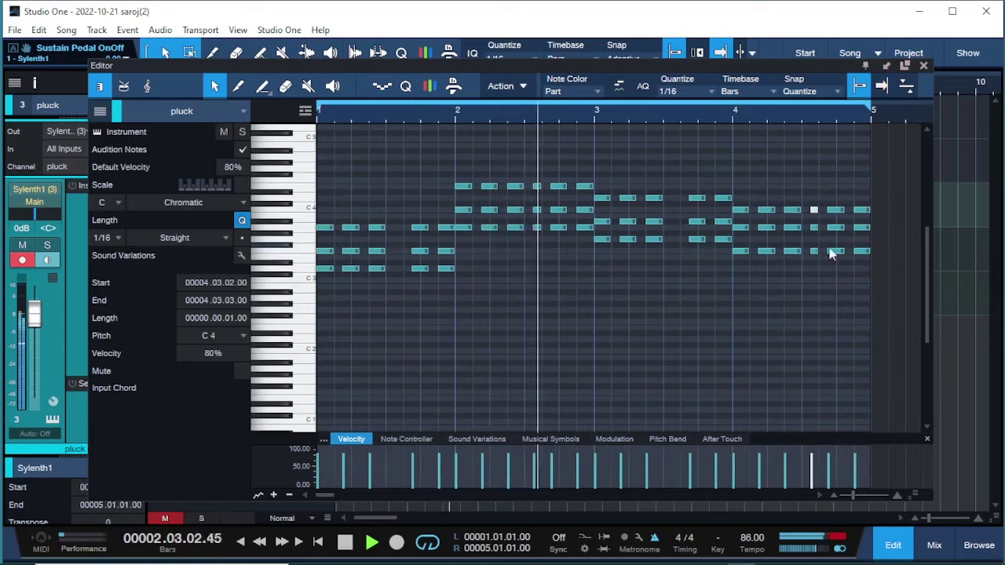
pyautogui.press('space')
pyautogui.moveTo(887, 219); pyautogui.dragTo(755, 246)
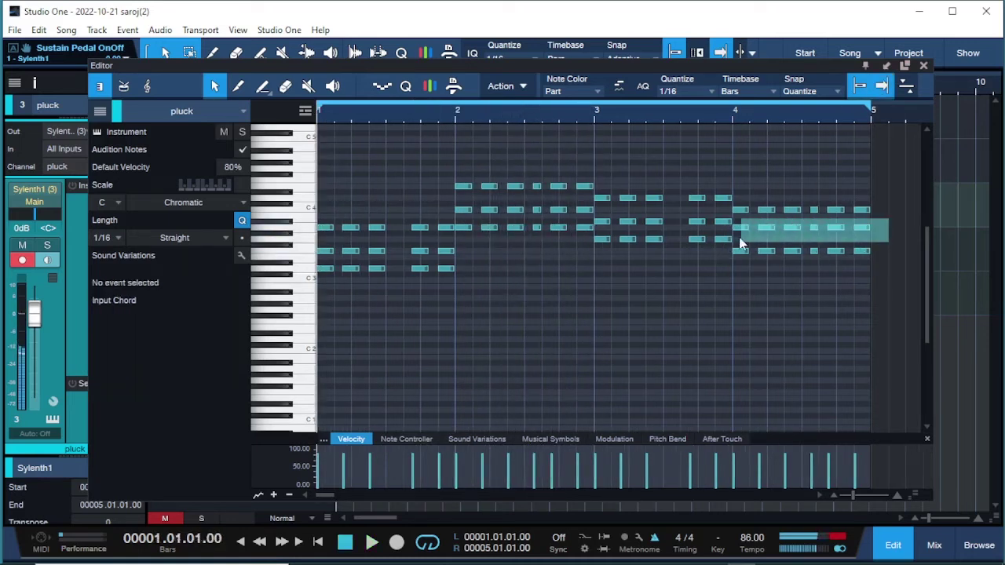
pyautogui.moveTo(597, 223)
pyautogui.mouseDown()
pyautogui.moveTo(605, 238)
pyautogui.moveTo(589, 216)
pyautogui.mouseUp()
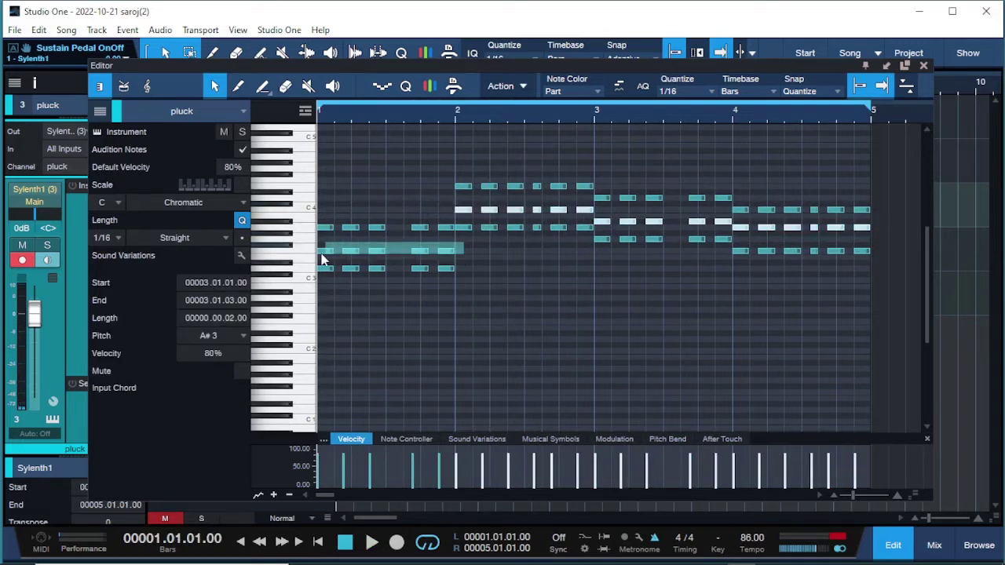
pyautogui.moveTo(322, 259); pyautogui.dragTo(325, 260)
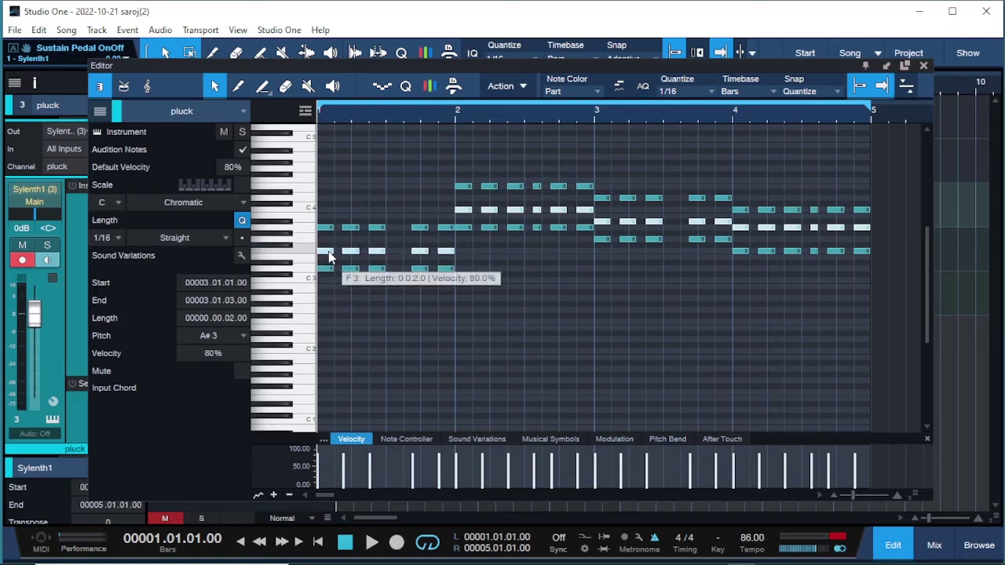
pyautogui.moveTo(328, 256); pyautogui.dragTo(329, 183)
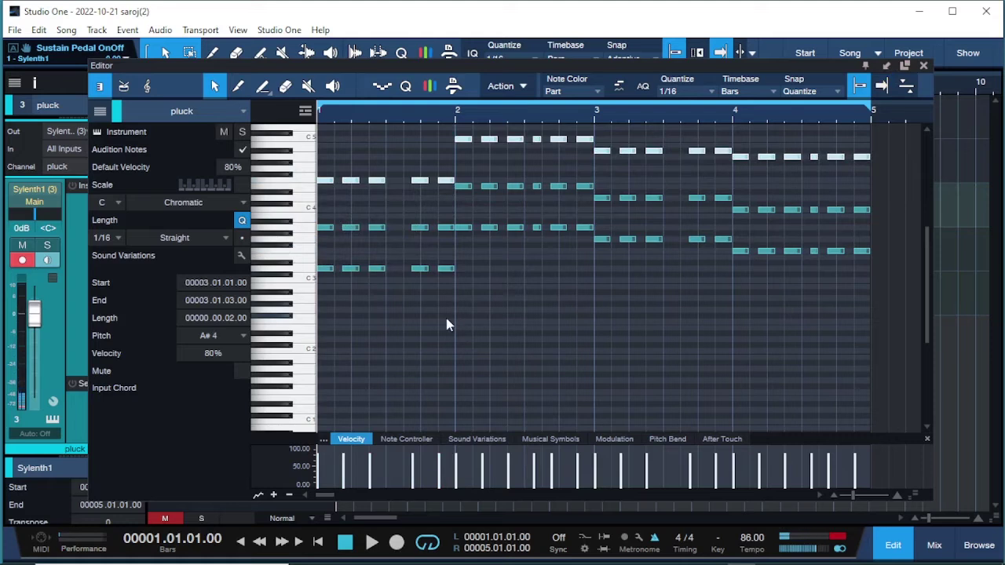
pyautogui.press('space')
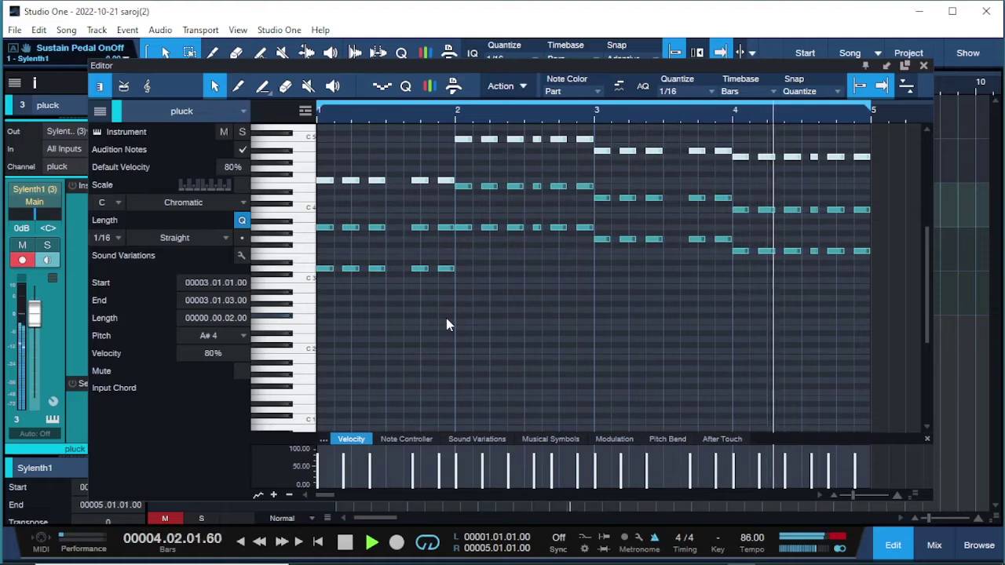
pyautogui.press('space')
pyautogui.click(922, 66)
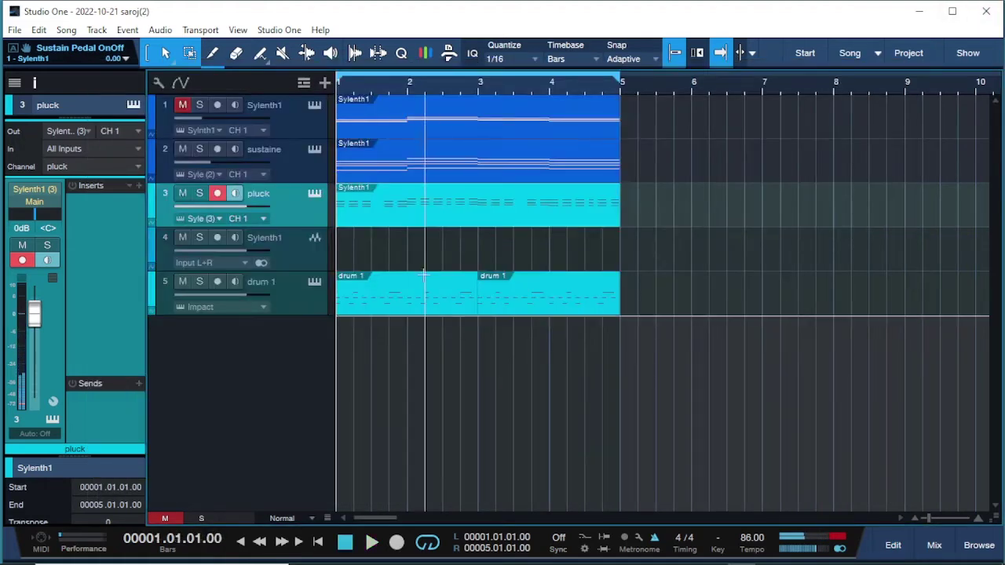
# Open the first drum 1 clip and add extra VFOB1 Hihat CL 02 hits at 1.3.2 and 2.3.2 during playback
pyautogui.doubleClick(372, 301)
pyautogui.press('space')
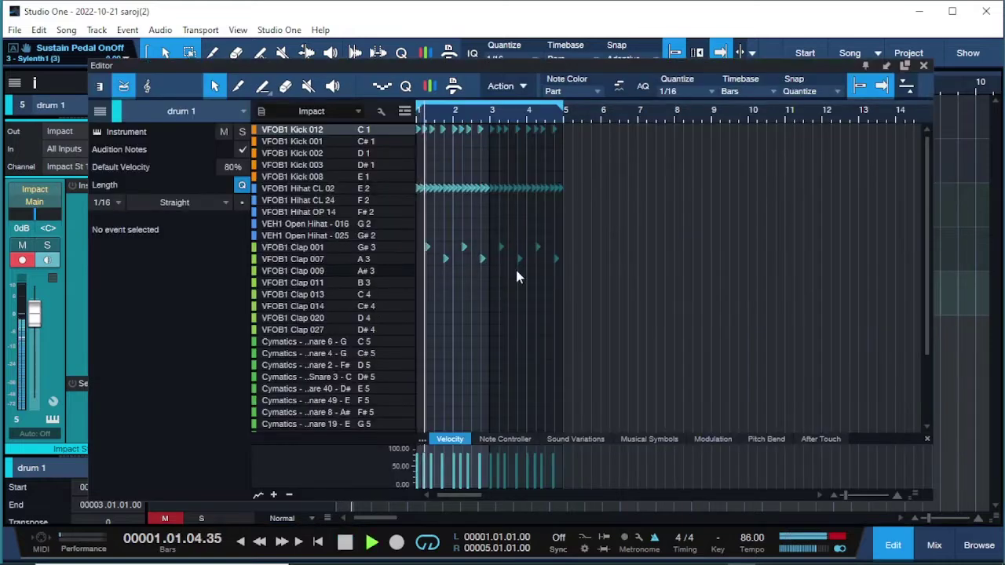
pyautogui.press('e')
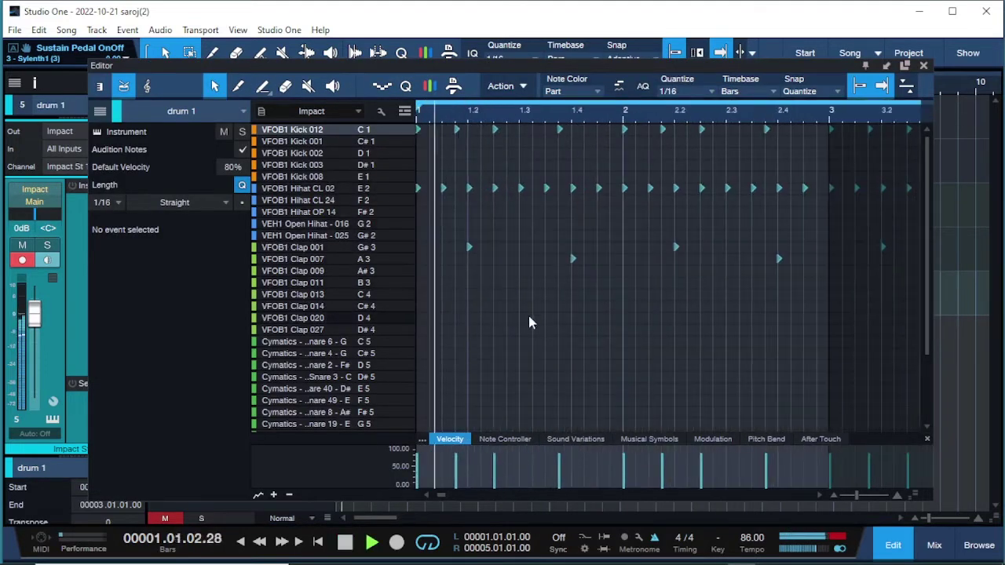
pyautogui.click(533, 188)
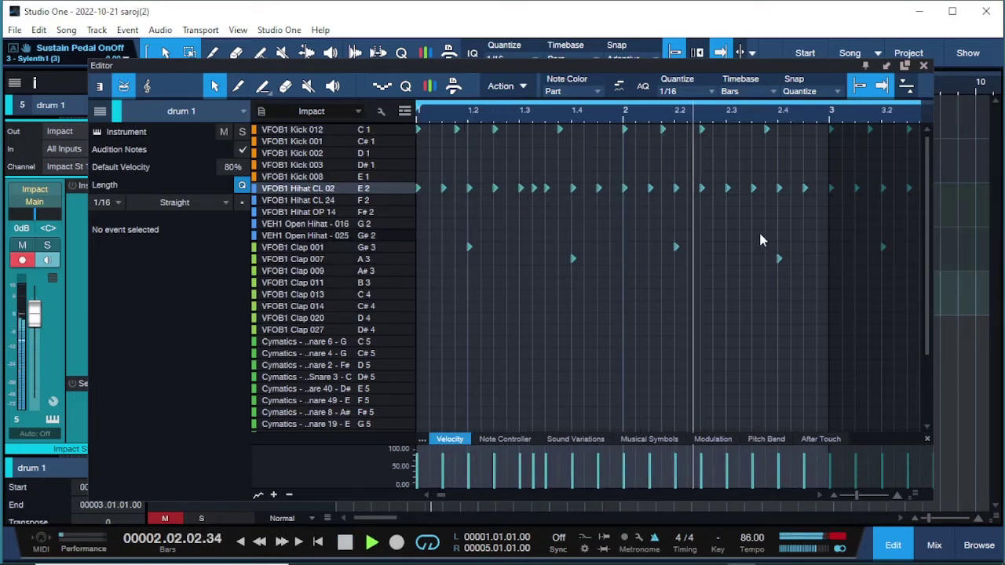
pyautogui.click(741, 190)
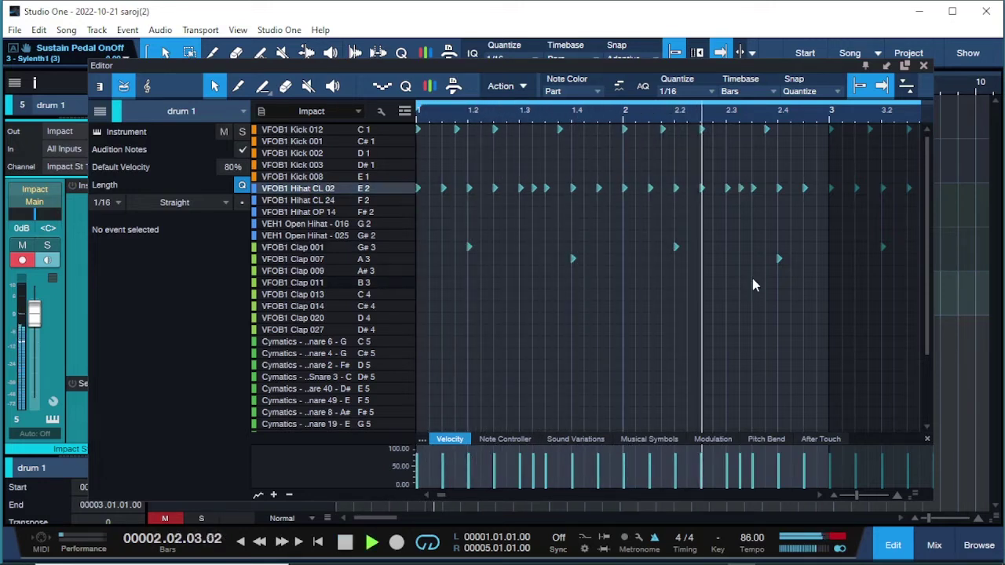
pyautogui.press('space')
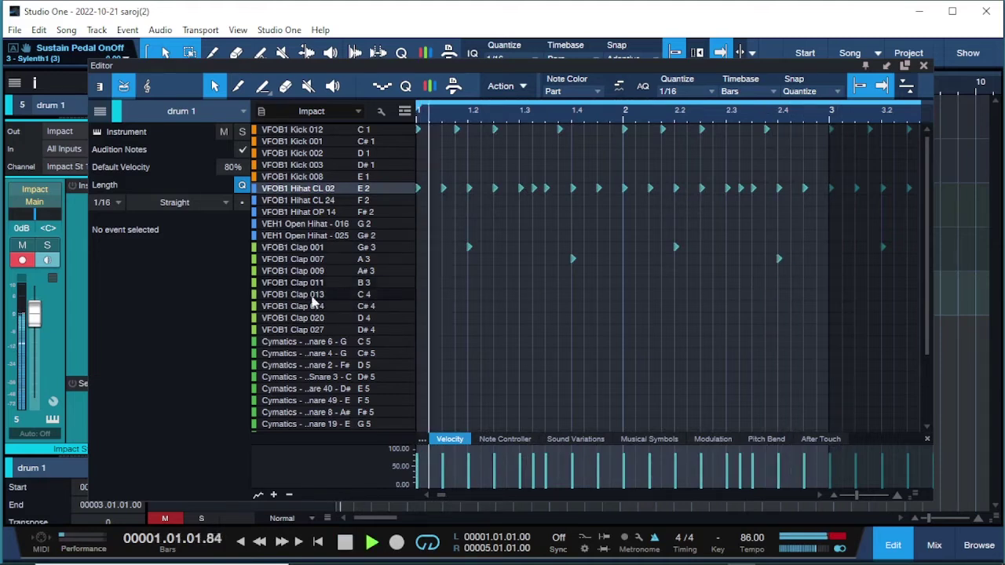
# Add VEH1 Open Hihat - 025 hits at 1.4.3 and 2.4.3 in the drum pattern, then return to the arrangement and listen
pyautogui.click(330, 238)
pyautogui.press('space')
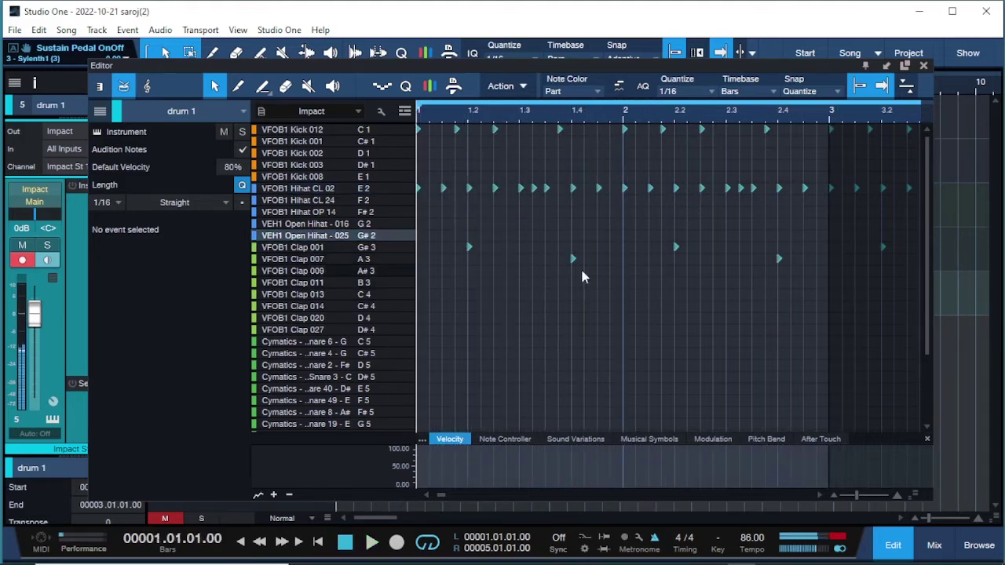
pyautogui.doubleClick(601, 237)
pyautogui.press('space')
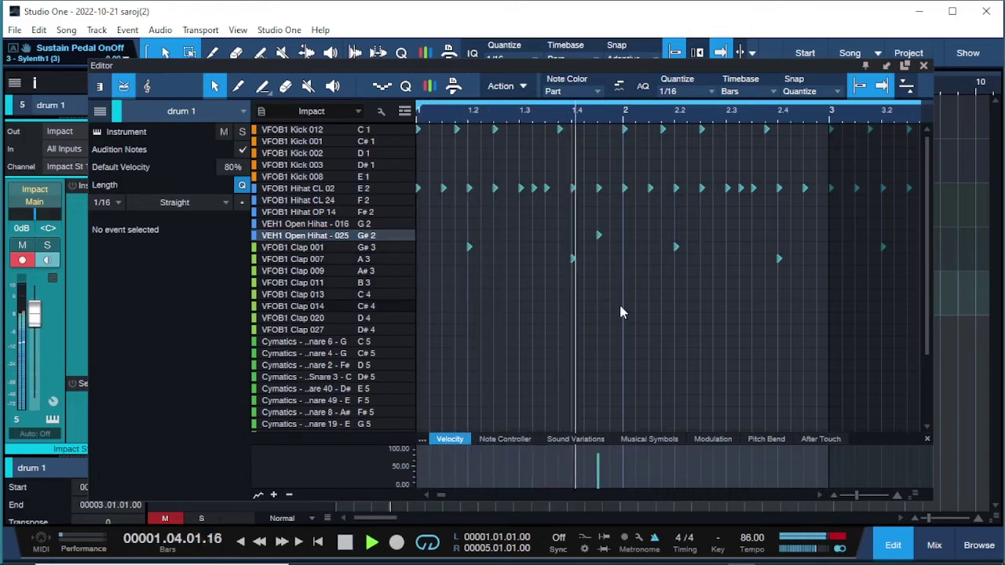
pyautogui.doubleClick(804, 225)
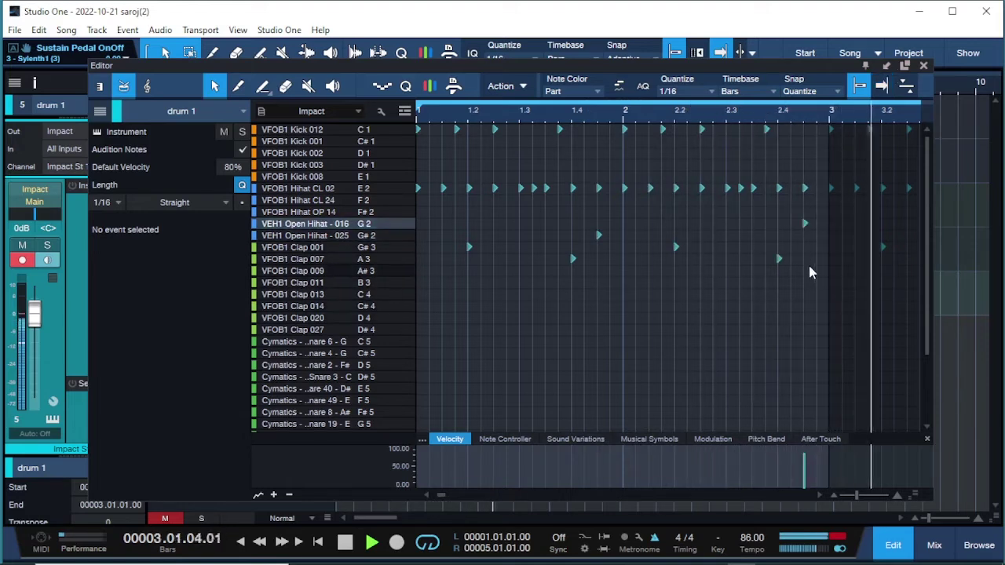
pyautogui.doubleClick(805, 236)
pyautogui.moveTo(804, 239); pyautogui.dragTo(804, 240)
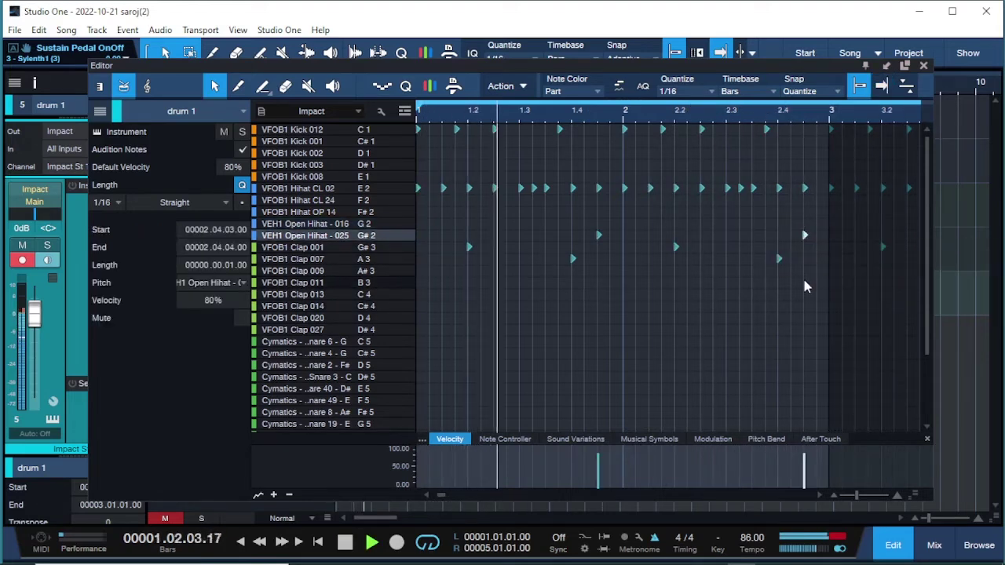
pyautogui.click(923, 65)
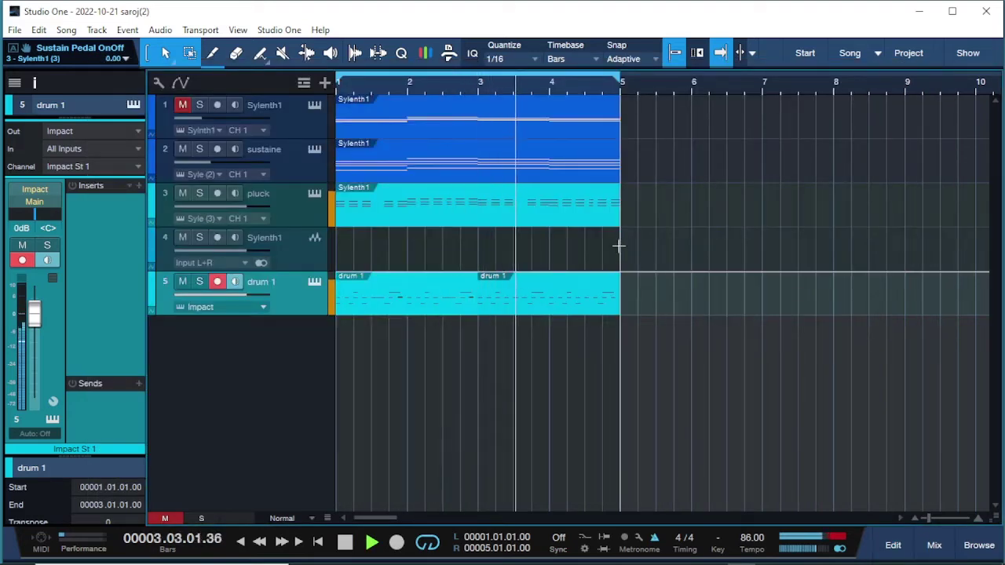
pyautogui.press('space')
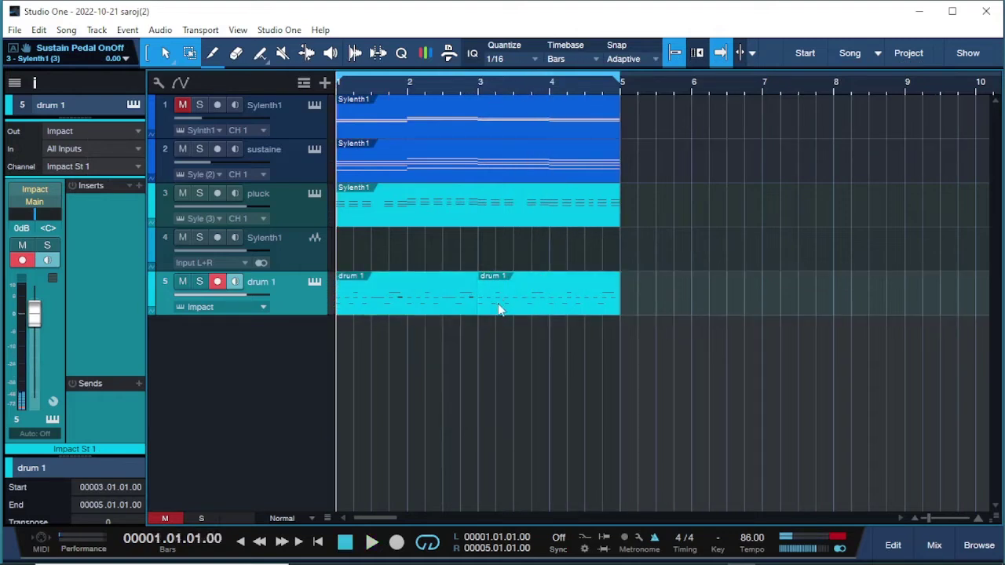
# Replace the second drum 1 clip at bar 3 with a copy of the edited first clip and play the song
pyautogui.press('Delete')
pyautogui.hotkey('ctrl', 'z')
pyautogui.press('space')
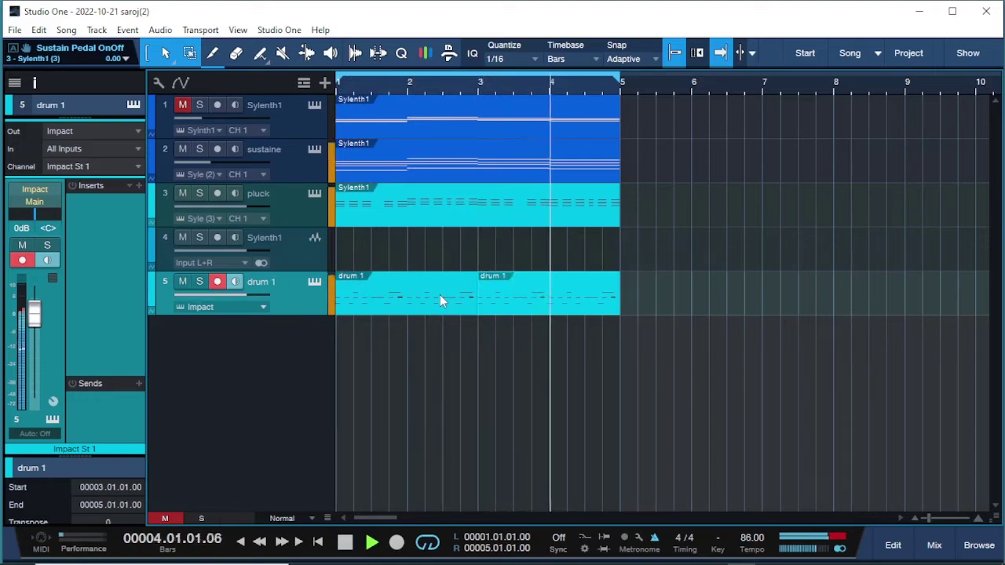
pyautogui.press('space')
# Make a complete duplicate of the pluck track, including its instrument
pyautogui.click(292, 250)
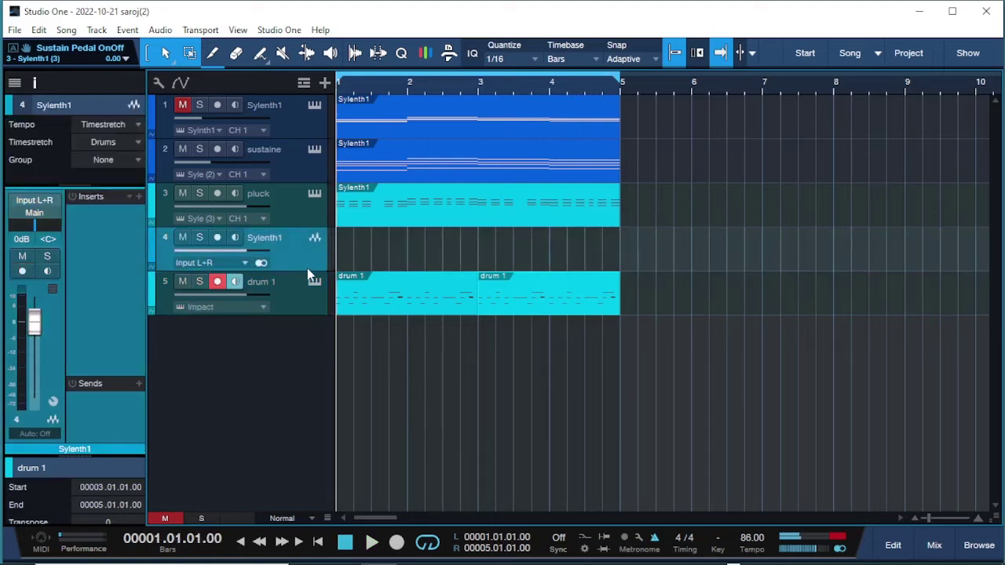
pyautogui.moveTo(291, 280)
pyautogui.mouseDown()
pyautogui.moveTo(286, 292)
pyautogui.moveTo(279, 279)
pyautogui.mouseUp()
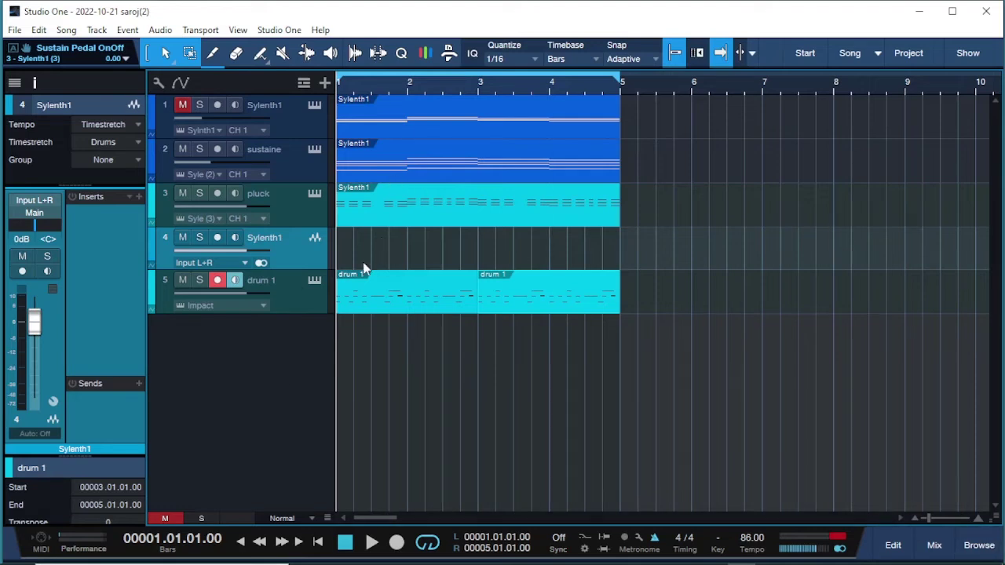
pyautogui.click(297, 203)
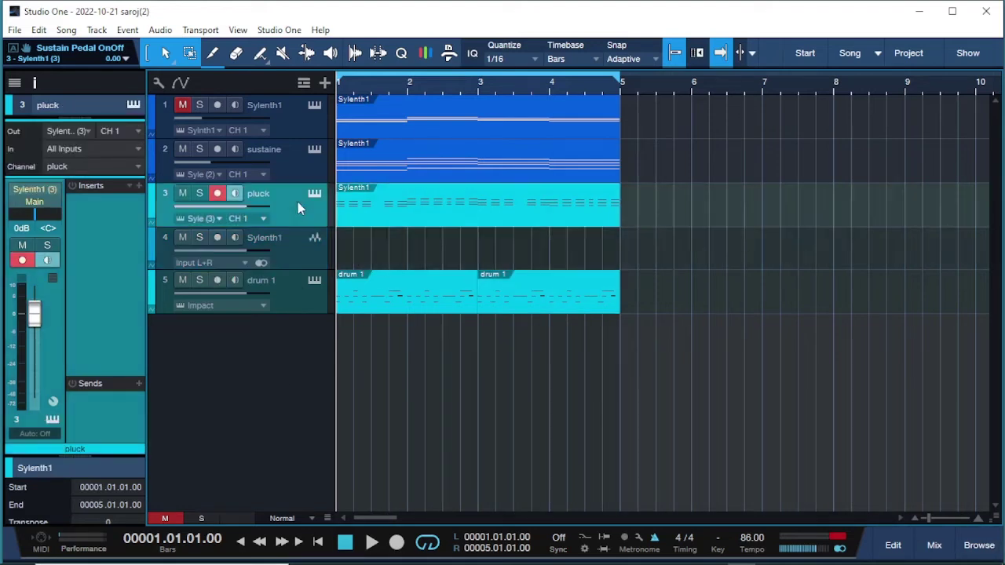
pyautogui.rightClick(298, 206)
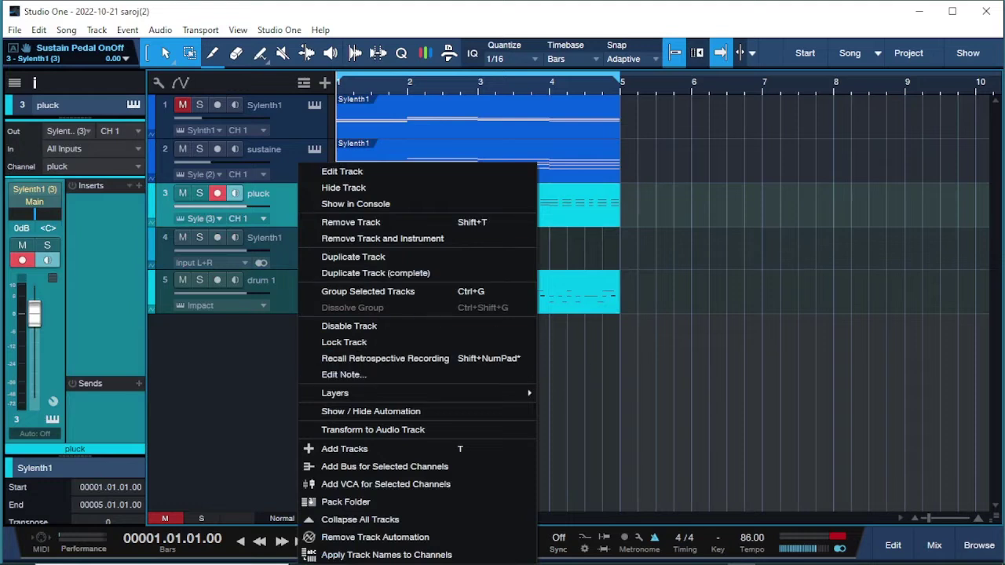
pyautogui.click(441, 275)
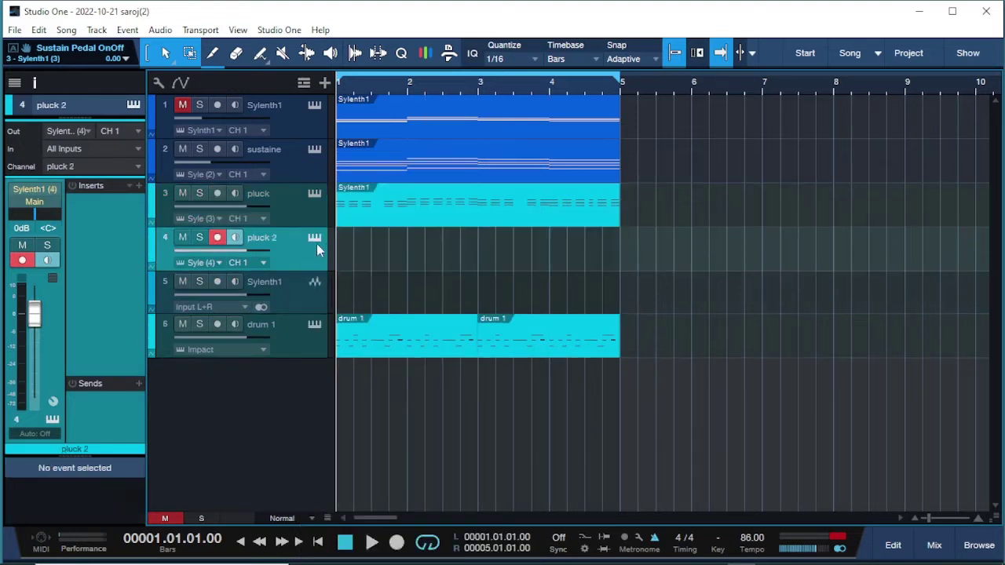
# Load the BASS preset from the Sylenth preset folder on drive G into the pluck 2 track's Sylenth1 and try its sound
pyautogui.click(314, 238)
pyautogui.click(397, 197)
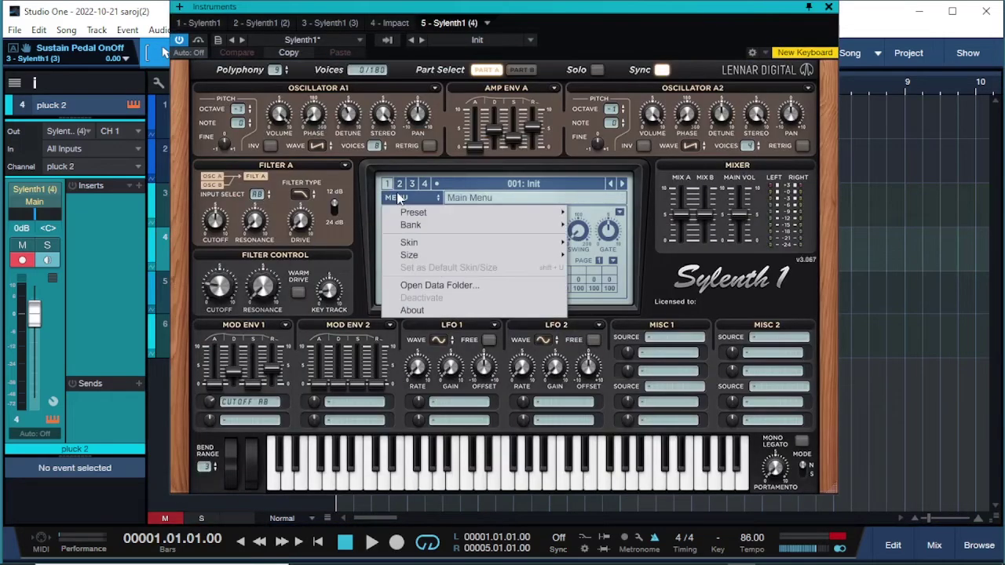
pyautogui.moveTo(413, 214)
pyautogui.click(681, 215)
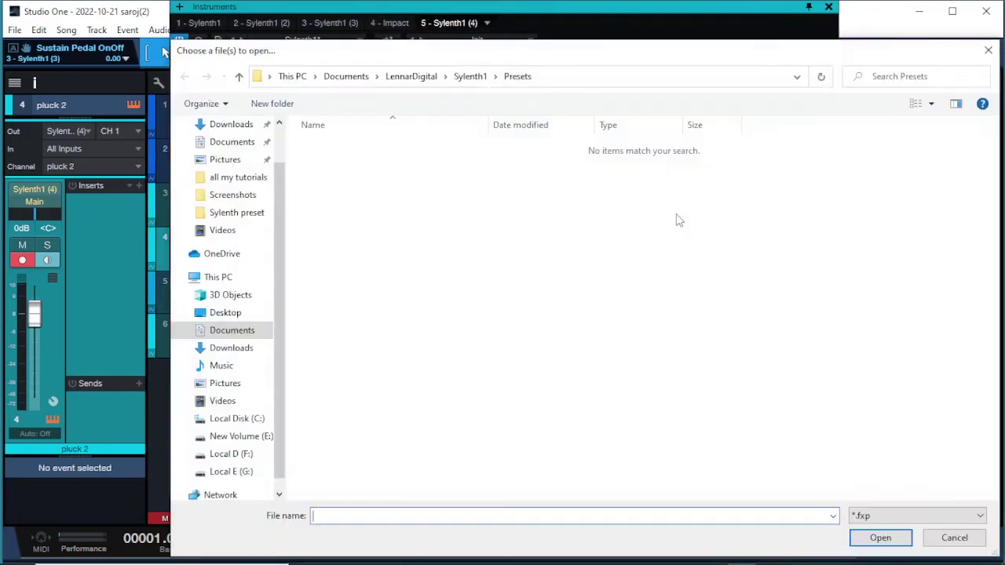
pyautogui.click(278, 495)
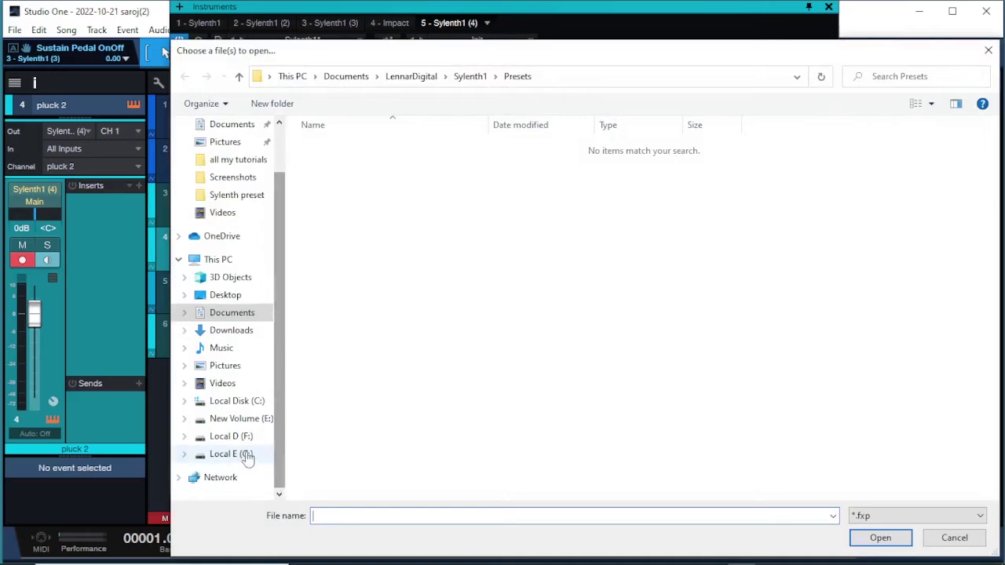
pyautogui.click(244, 454)
pyautogui.scroll(-6, 487, 401)
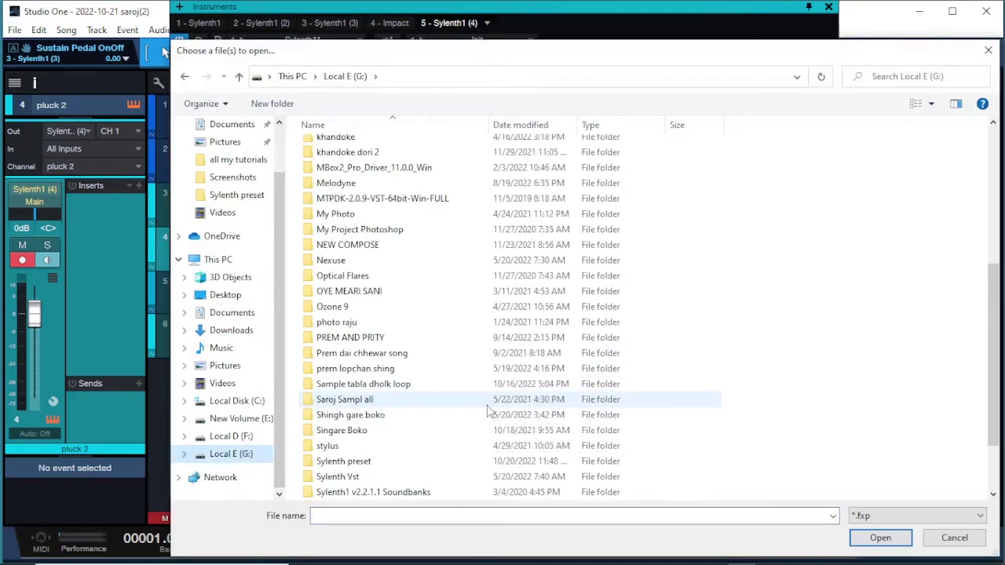
pyautogui.scroll(-2, 475, 408)
pyautogui.doubleClick(346, 383)
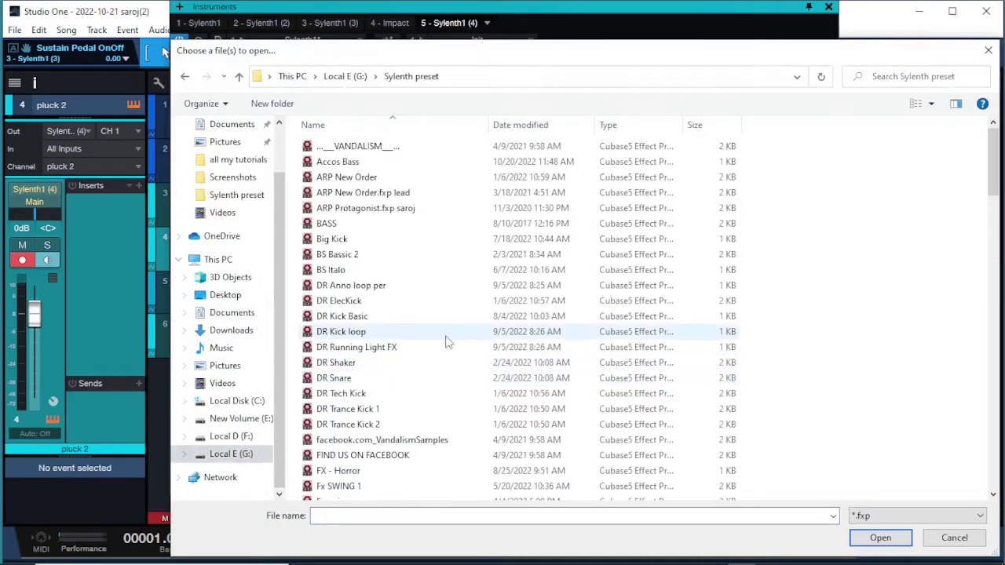
pyautogui.doubleClick(337, 225)
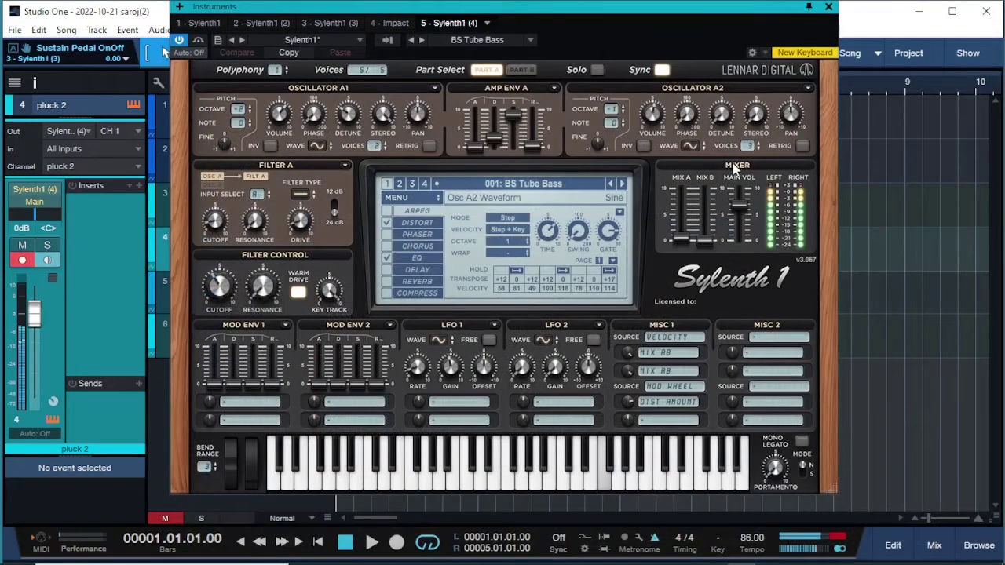
pyautogui.click(828, 8)
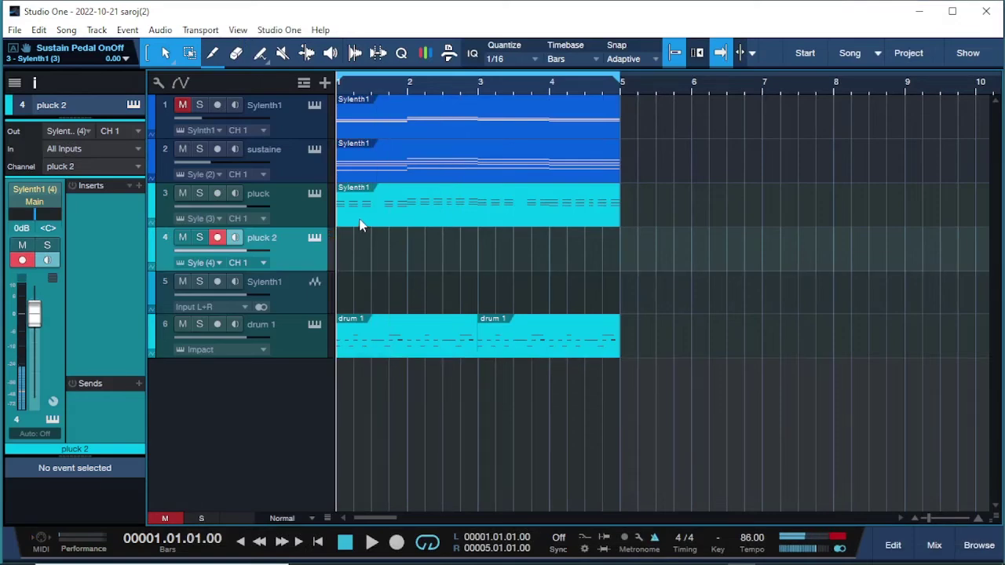
# Copy the pluck clip onto the pluck 2 track and delete the upper chord notes in bars 1 and 2, keeping the lowest line
pyautogui.moveTo(360, 225); pyautogui.dragTo(363, 263)
pyautogui.doubleClick(363, 263)
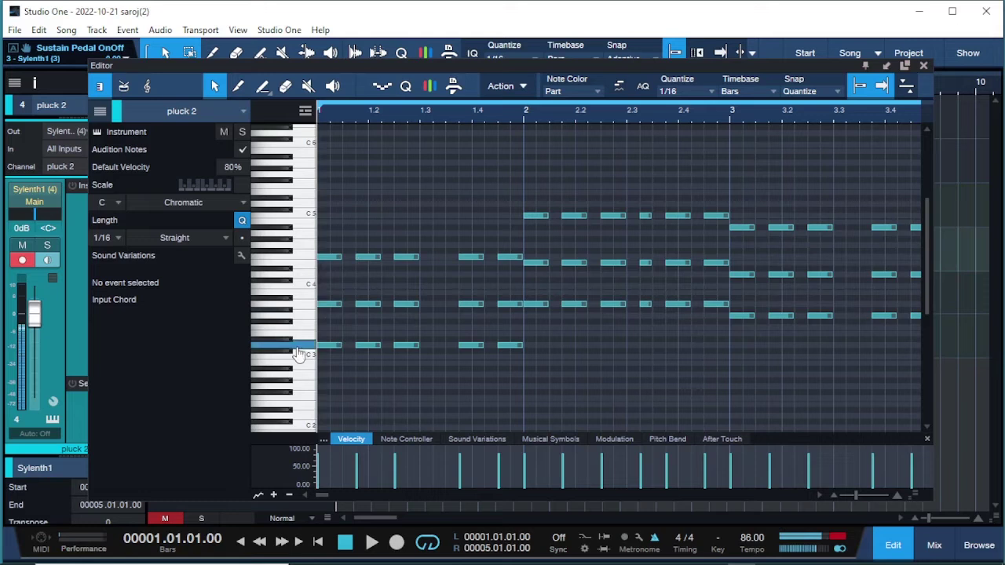
pyautogui.moveTo(330, 231); pyautogui.dragTo(508, 314)
pyautogui.press('Delete')
pyautogui.moveTo(471, 154); pyautogui.dragTo(728, 271)
pyautogui.press('Delete')
# Delete the upper chord notes in bars 3 and 4 of the pluck 2 clip during playback, then return to the arrangement
pyautogui.moveTo(730, 210); pyautogui.dragTo(831, 289)
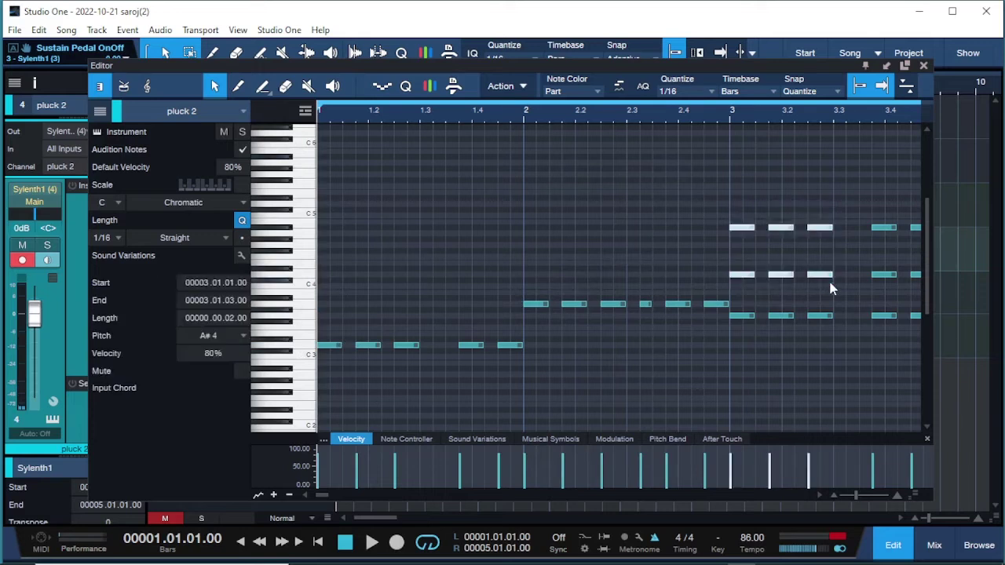
pyautogui.press('space')
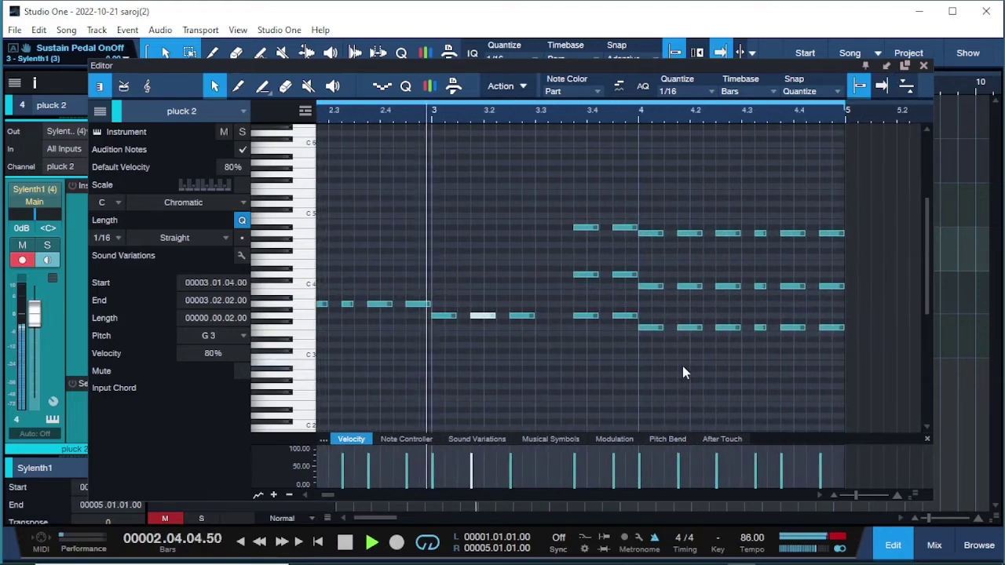
pyautogui.moveTo(462, 190); pyautogui.dragTo(798, 290)
pyautogui.press('Delete')
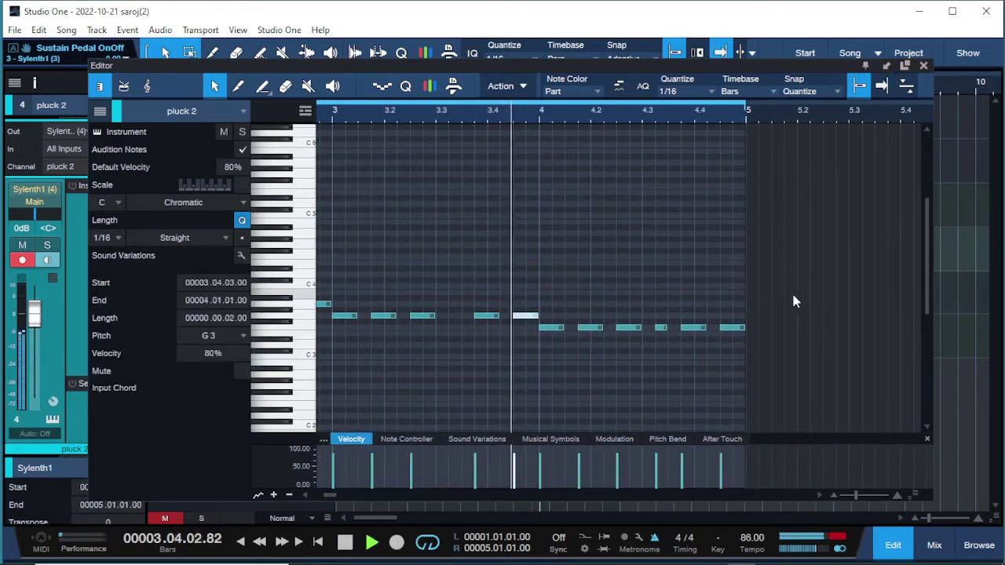
pyautogui.click(923, 69)
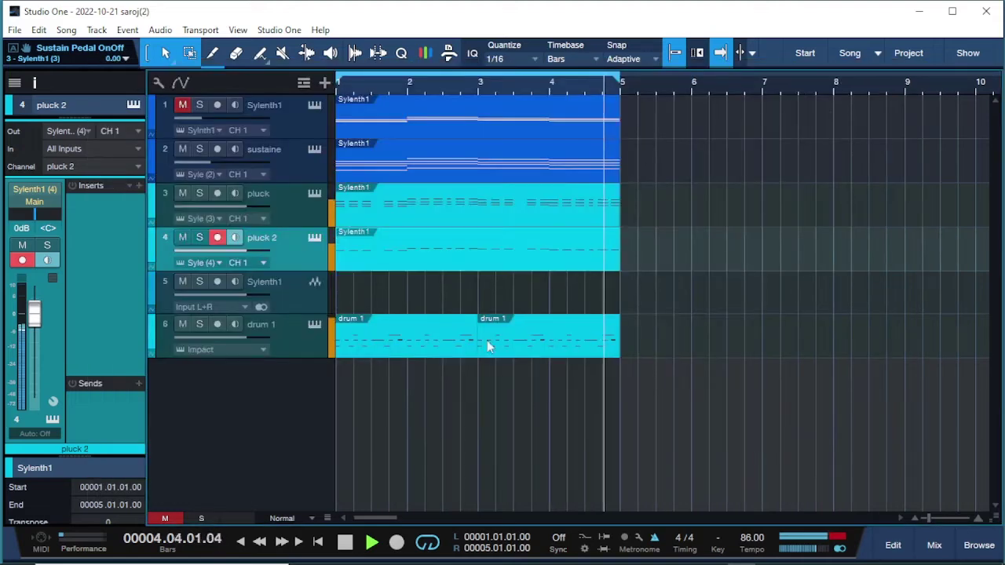
# Solo pluck 2, shorten its clip's note at 1.1.4 to a sixteenth, and listen to the result
pyautogui.click(201, 238)
pyautogui.press('space')
pyautogui.press('space')
pyautogui.doubleClick(358, 263)
pyautogui.moveTo(383, 349); pyautogui.dragTo(367, 346)
pyautogui.press('space')
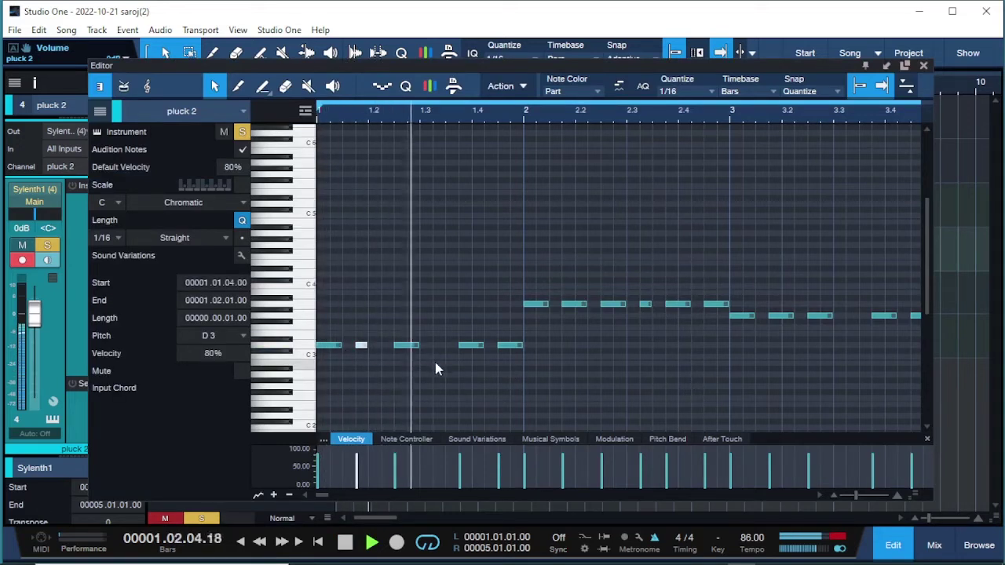
# Shorten the pluck 2 notes at 1.3.4, 2.1.4, 2.3.4, 3.1.4 and 4.1.4 to sixteenths, then listen unsoloed in the arrangement
pyautogui.press('space')
pyautogui.moveTo(480, 346); pyautogui.dragTo(471, 346)
pyautogui.click(581, 312)
pyautogui.click(579, 305)
pyautogui.keyDown('shift'); pyautogui.click(679, 303); pyautogui.keyUp('shift')
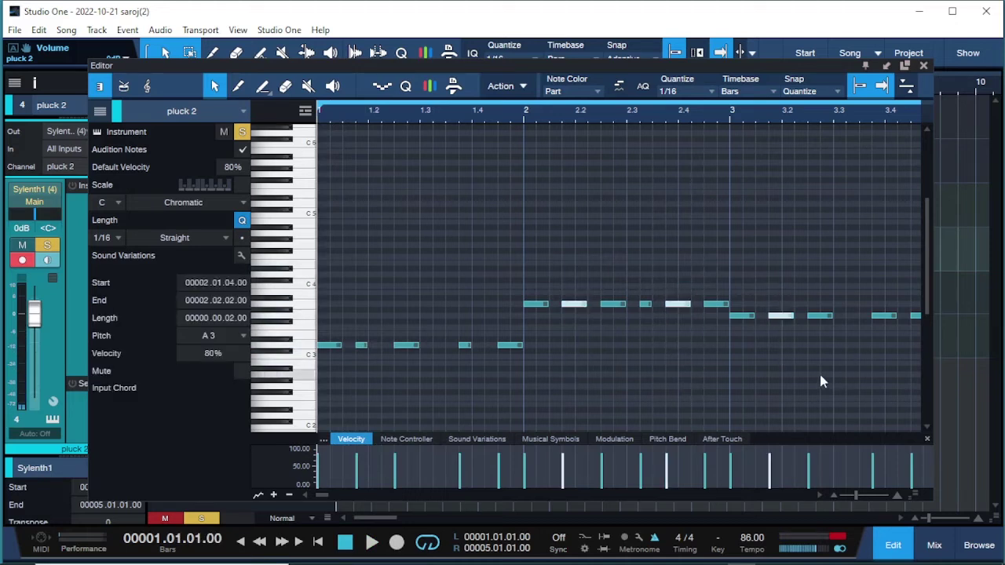
pyautogui.hscroll(5, 814, 379)
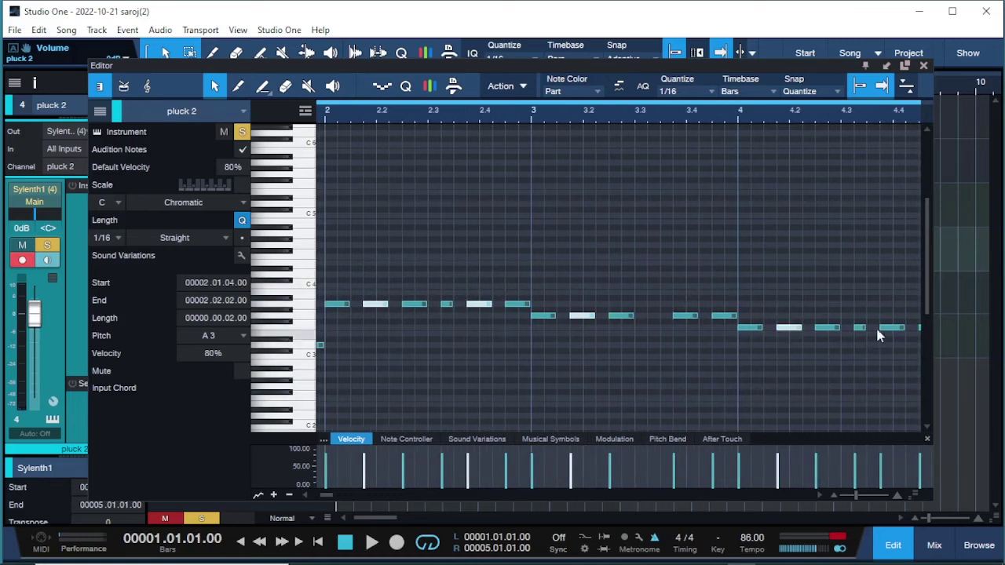
pyautogui.press('space')
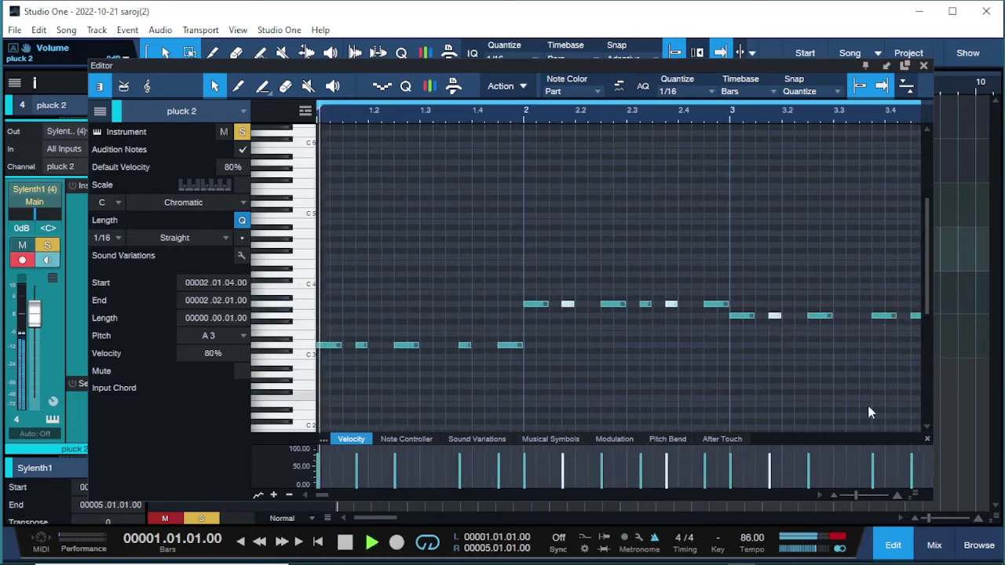
pyautogui.click(922, 66)
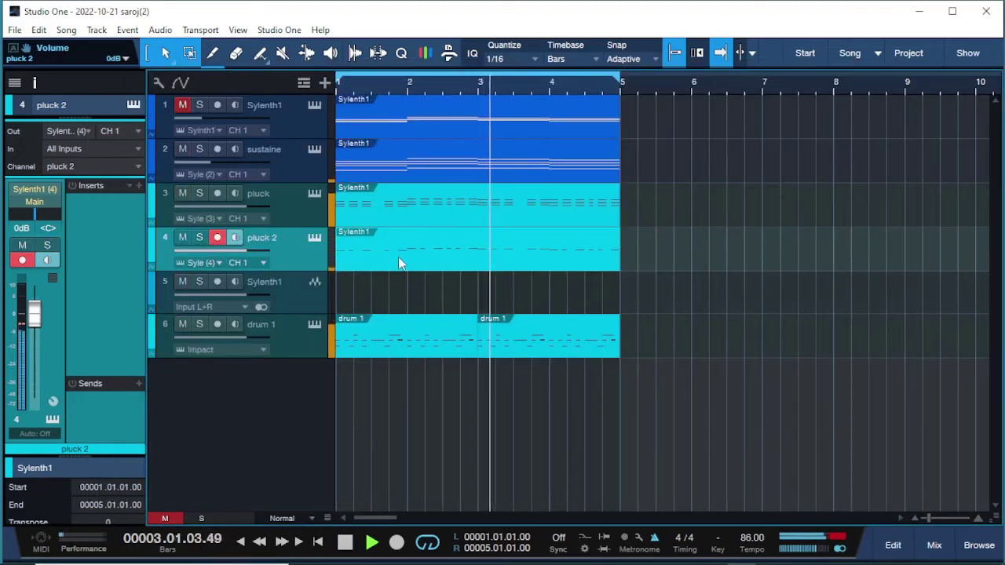
pyautogui.press('space')
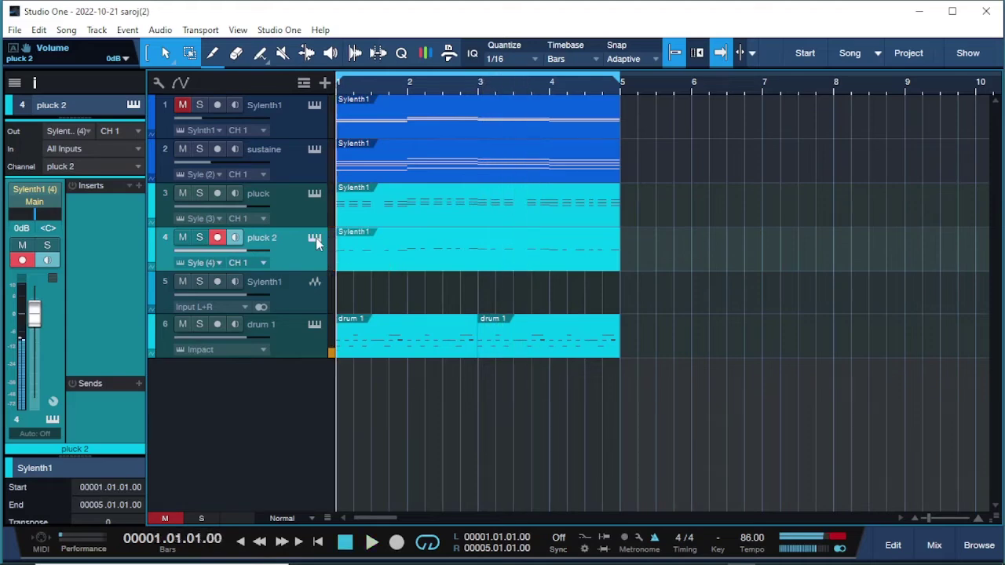
# Load the Accos Bass preset from the Sylenth preset folder on drive G into pluck 2's Sylenth1
pyautogui.click(316, 238)
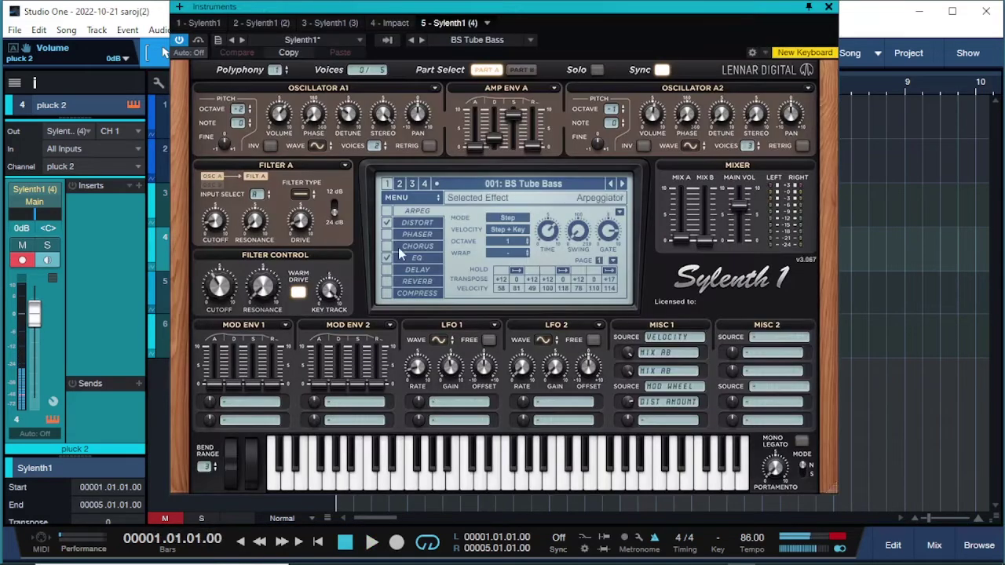
pyautogui.click(410, 200)
pyautogui.moveTo(440, 218)
pyautogui.click(685, 220)
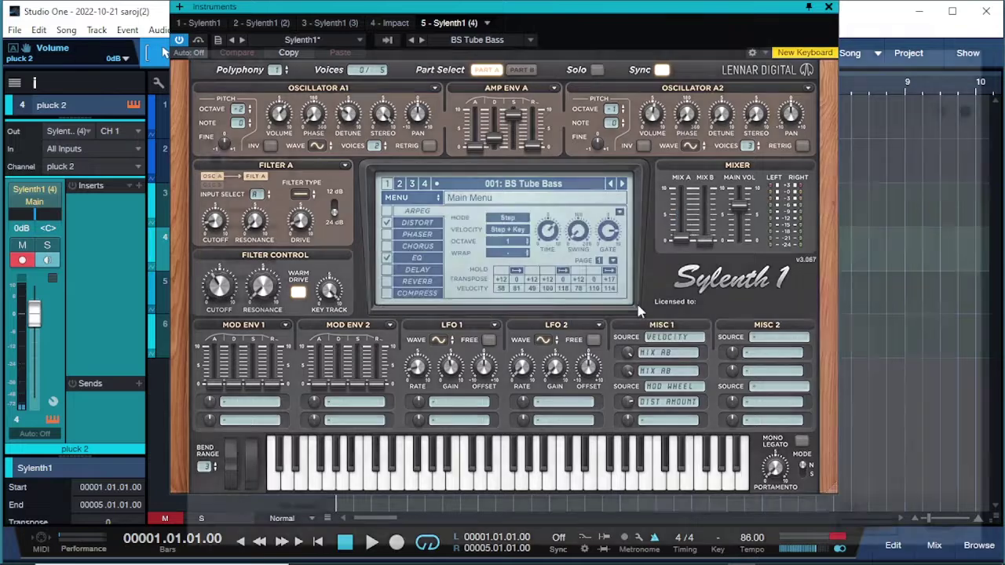
pyautogui.click(231, 472)
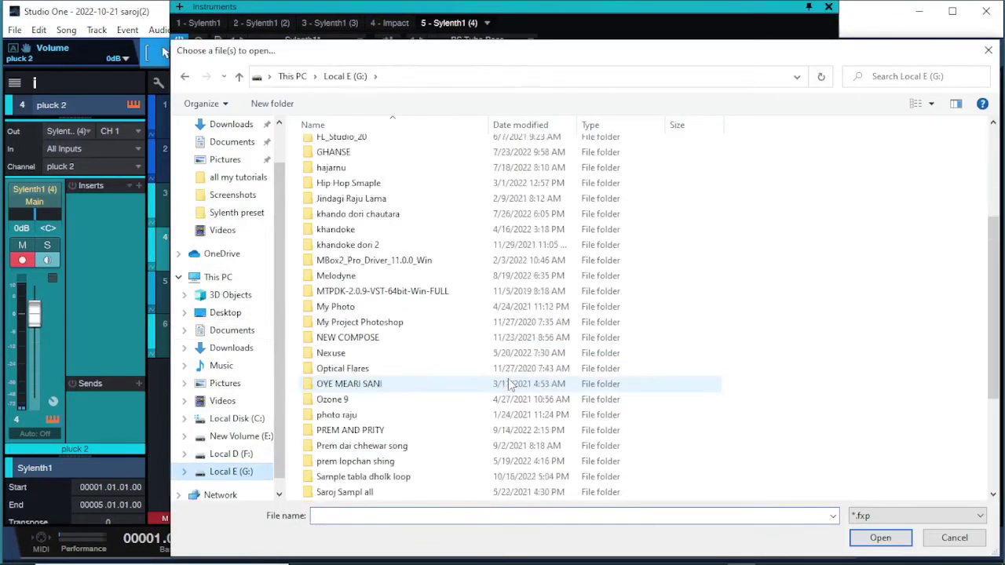
pyautogui.scroll(-4, 506, 397)
pyautogui.doubleClick(337, 385)
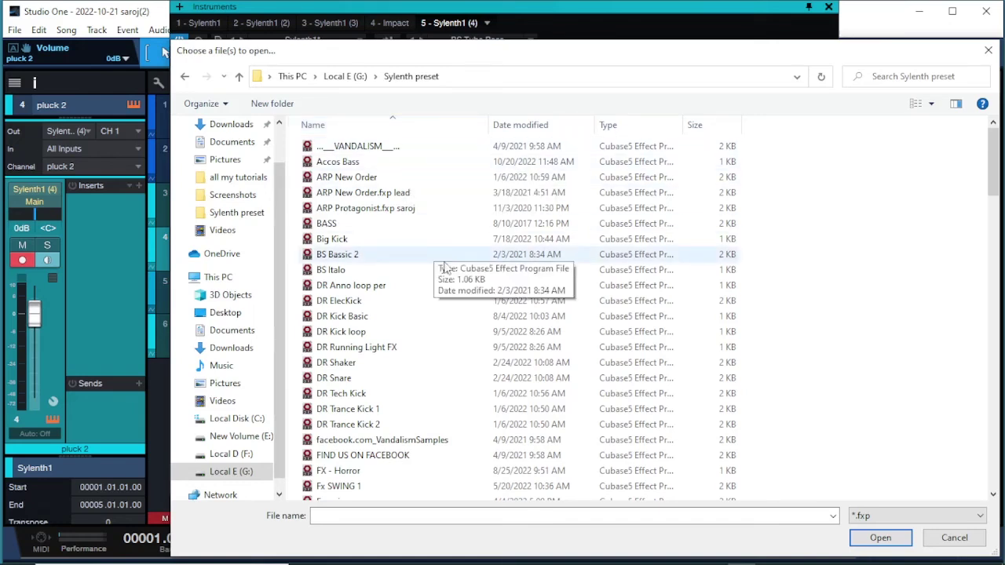
pyautogui.doubleClick(438, 161)
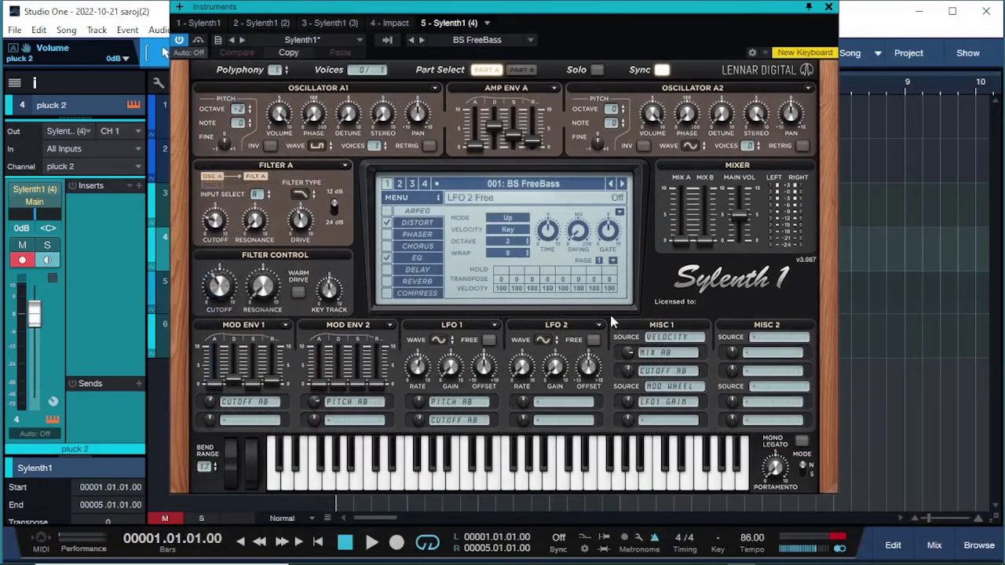
# Return to the arrangement and lower the pluck track's volume to -7.8 dB while the song plays
pyautogui.click(829, 7)
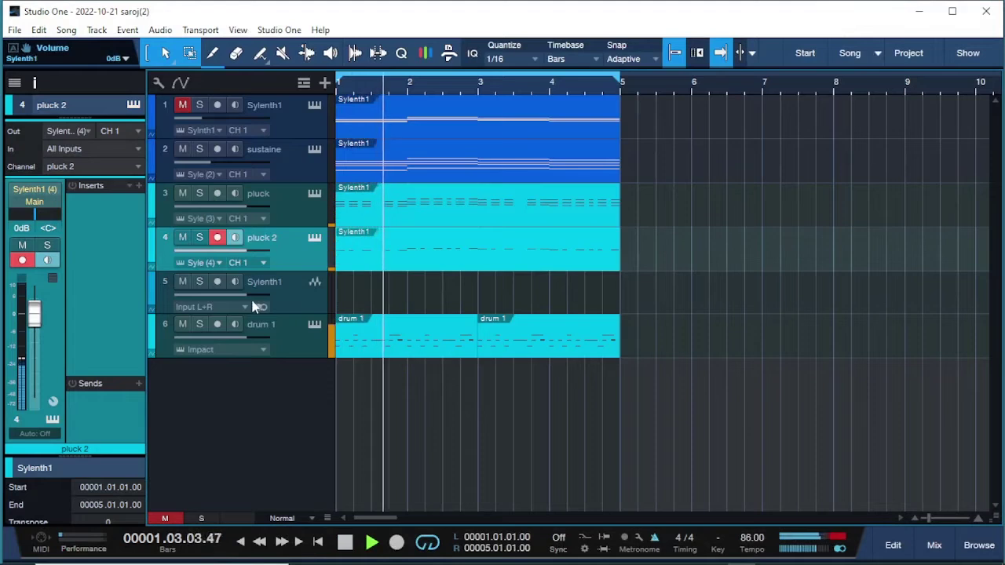
pyautogui.moveTo(241, 206); pyautogui.dragTo(223, 207)
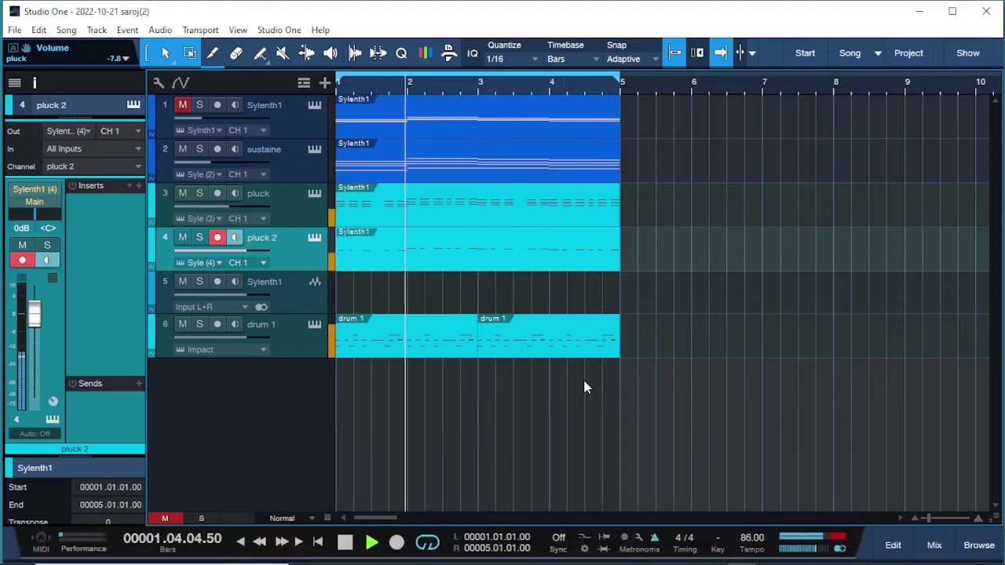
pyautogui.click(401, 350)
pyautogui.press('space')
# Open the first drum 1 clip, listen to it, and audition the VFOB1 Clap 007, 014, 013 and 020 samples
pyautogui.doubleClick(402, 344)
pyautogui.press('space')
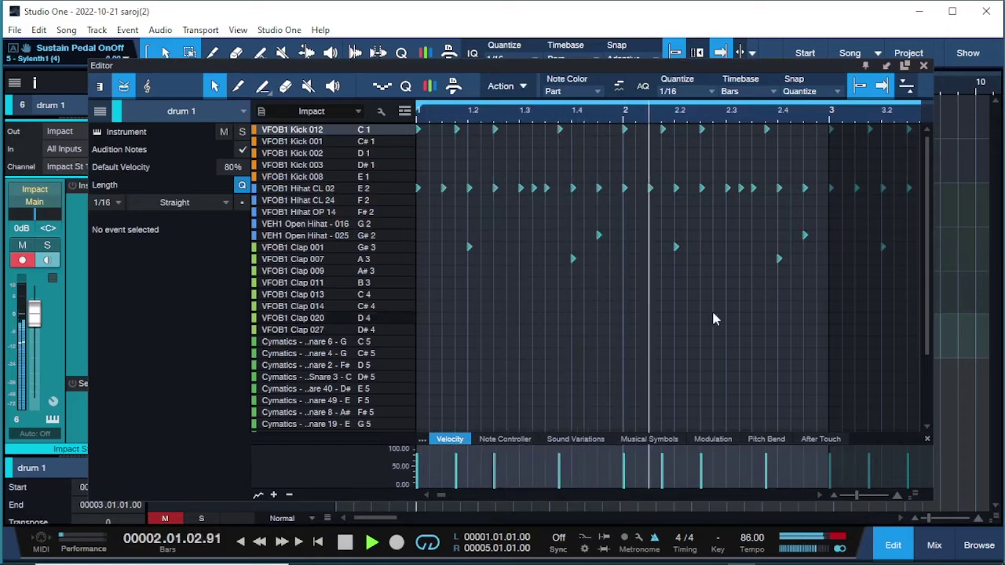
pyautogui.press('space')
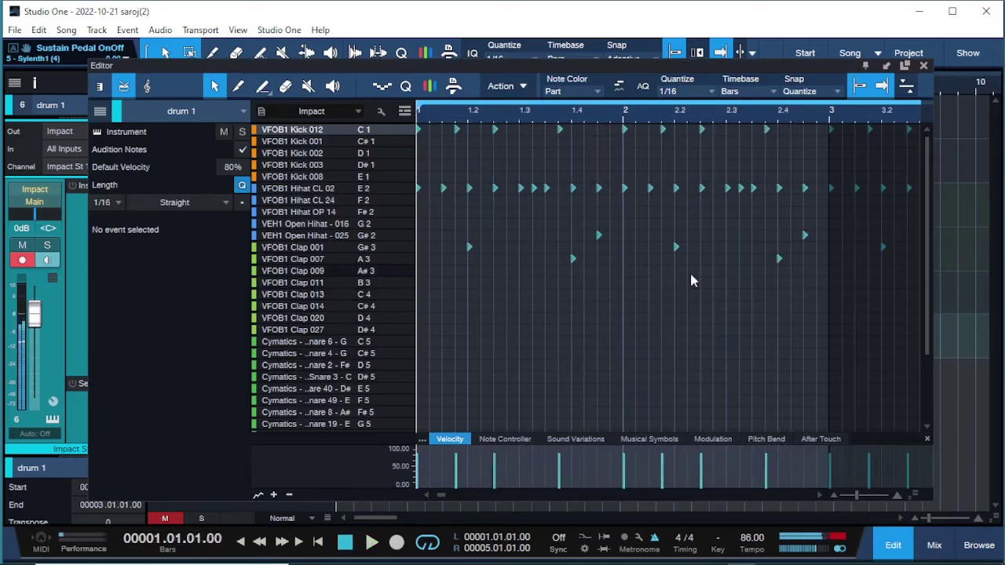
pyautogui.click(331, 263)
pyautogui.click(324, 306)
pyautogui.click(322, 294)
pyautogui.click(321, 318)
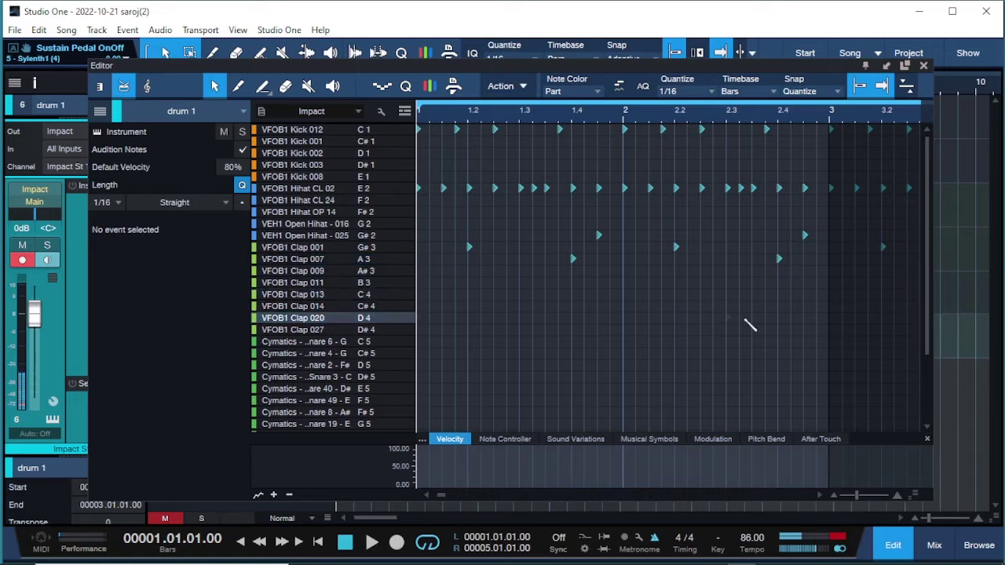
# Layer VFOB1 Clap 009, 011, 013 and 020 hits at 2.4 in the drum pattern, listen, and return to the arrangement
pyautogui.click(779, 282)
pyautogui.click(779, 271)
pyautogui.press('space')
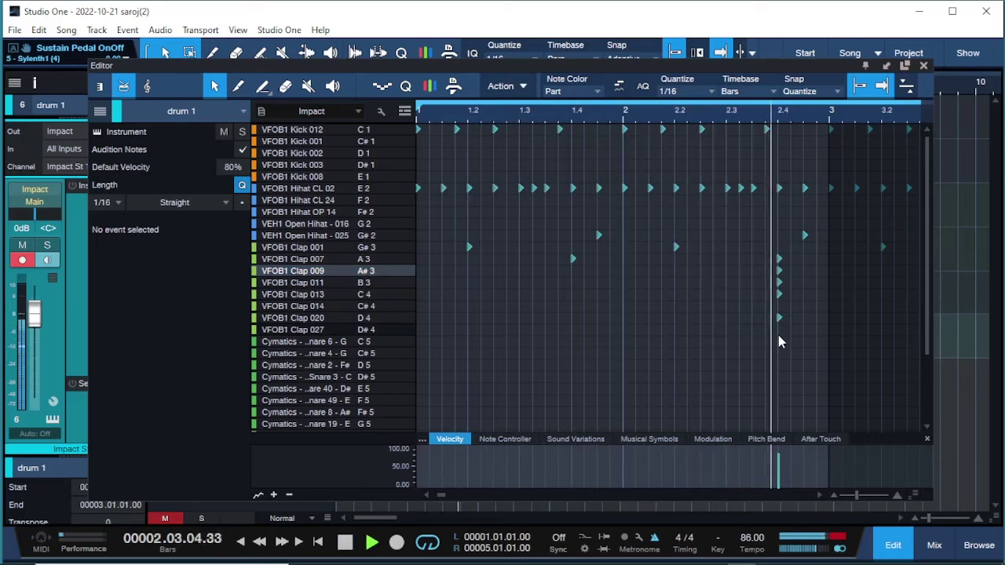
pyautogui.click(924, 69)
pyautogui.press('space')
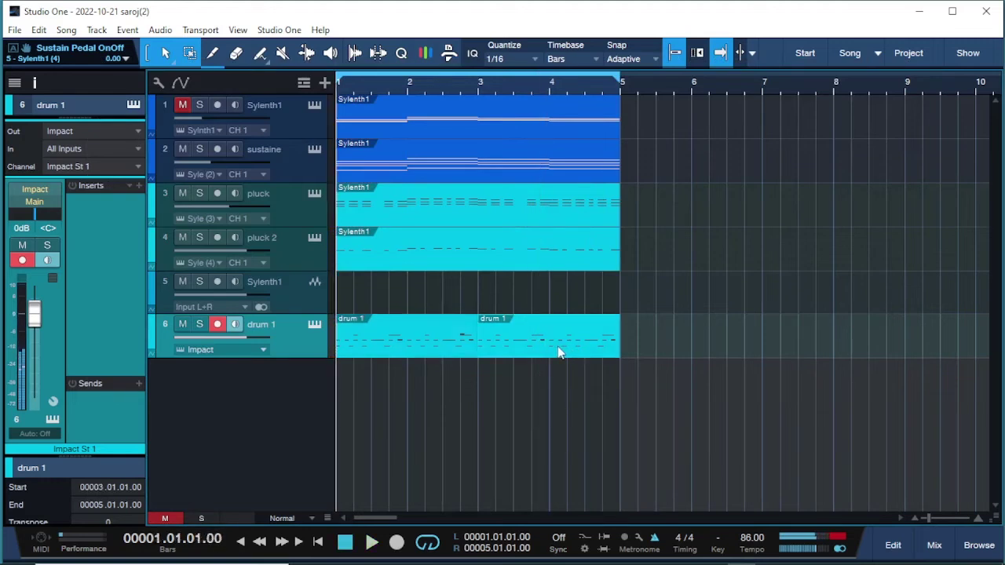
# Replace the second drum 1 clip at bar 3 with a duplicate of the first clip that has the layered claps, and play the song
pyautogui.press('Delete')
pyautogui.press('d')
pyautogui.press('space')
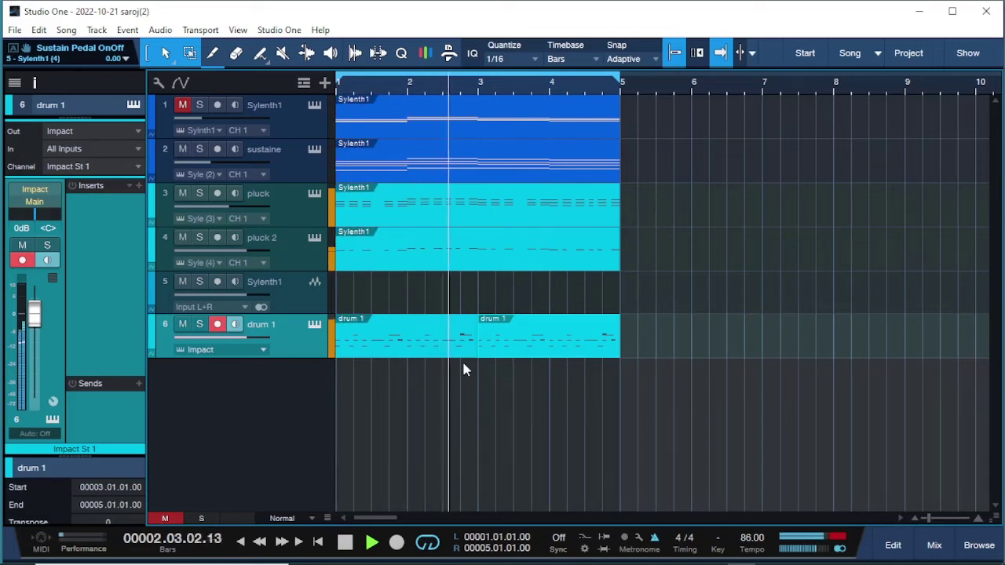
pyautogui.press('space')
# Make a complete duplicate of the pluck 2 track with its instrument and delete the clip on the new track
pyautogui.click(282, 214)
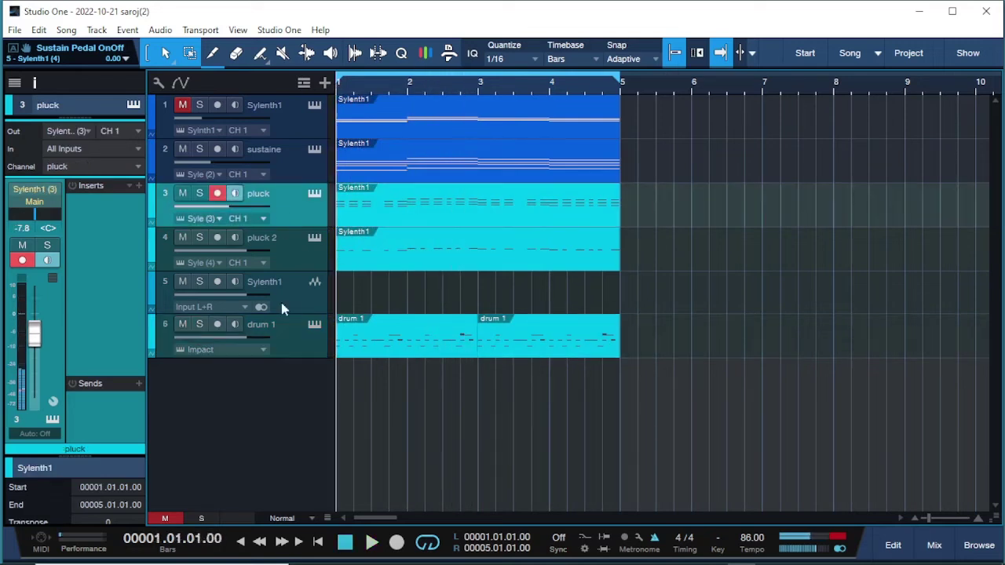
pyautogui.rightClick(287, 246)
pyautogui.click(362, 273)
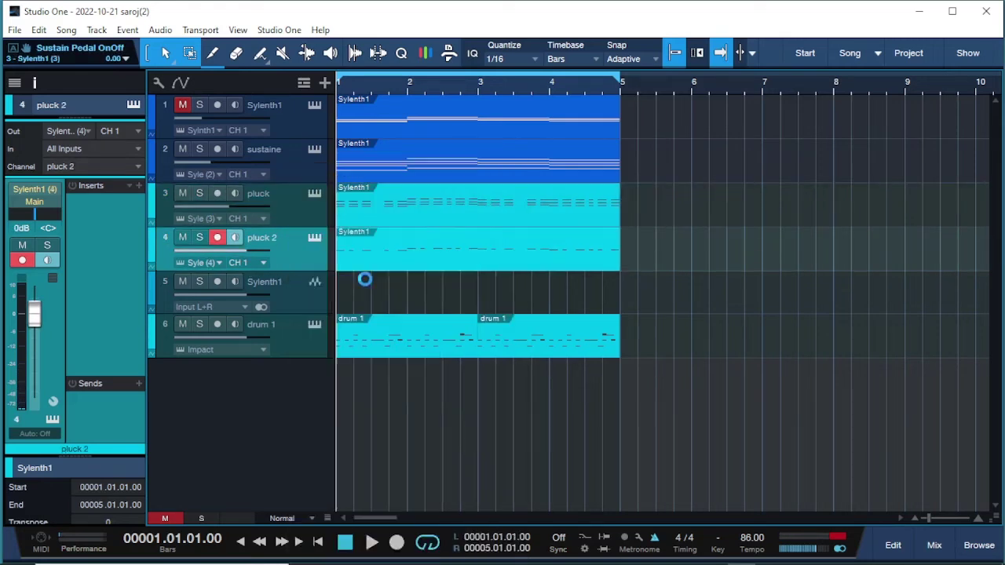
pyautogui.press('Delete')
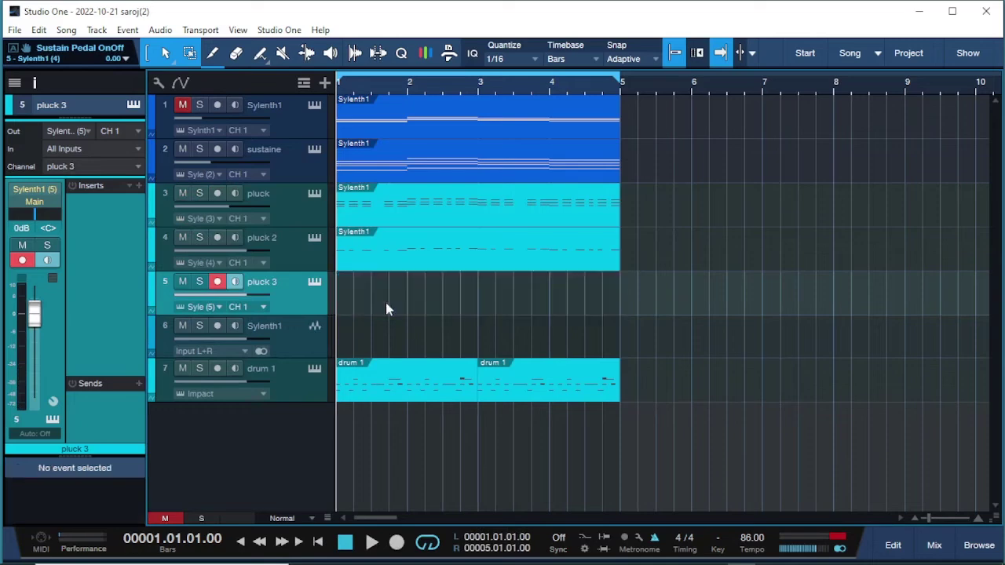
# Load the PLUK preset from the Sylenth preset folder on Local E (G:) into the pluck 3 track's Sylenth1
pyautogui.click(318, 283)
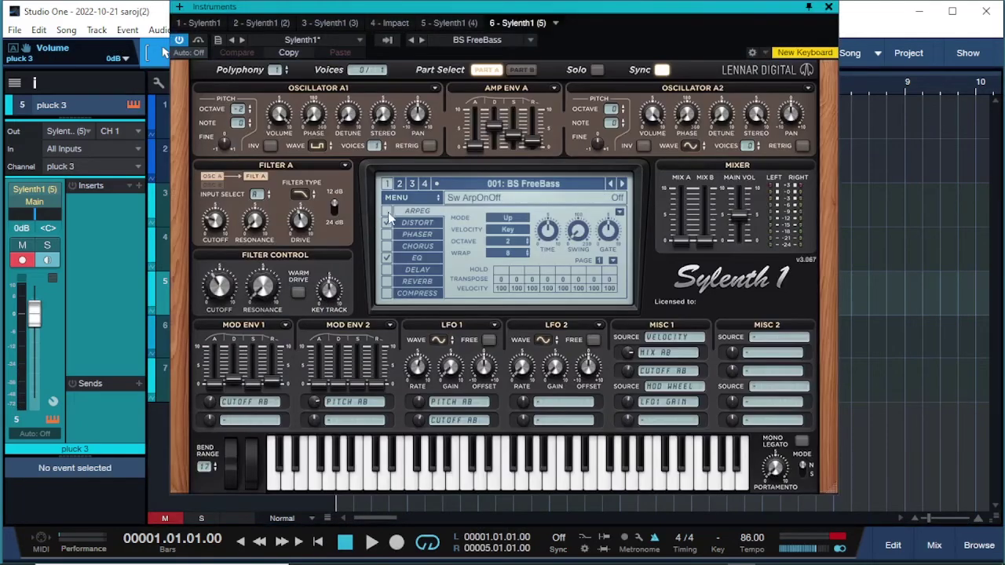
pyautogui.click(394, 199)
pyautogui.moveTo(421, 218)
pyautogui.click(590, 215)
pyautogui.click(240, 474)
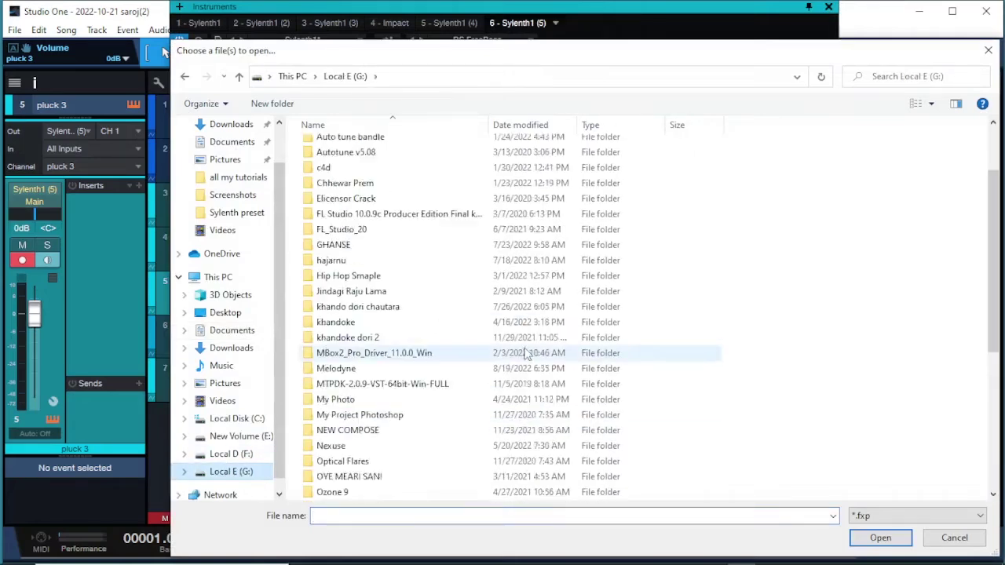
pyautogui.scroll(-6, 522, 352)
pyautogui.click(353, 386)
pyautogui.doubleClick(352, 388)
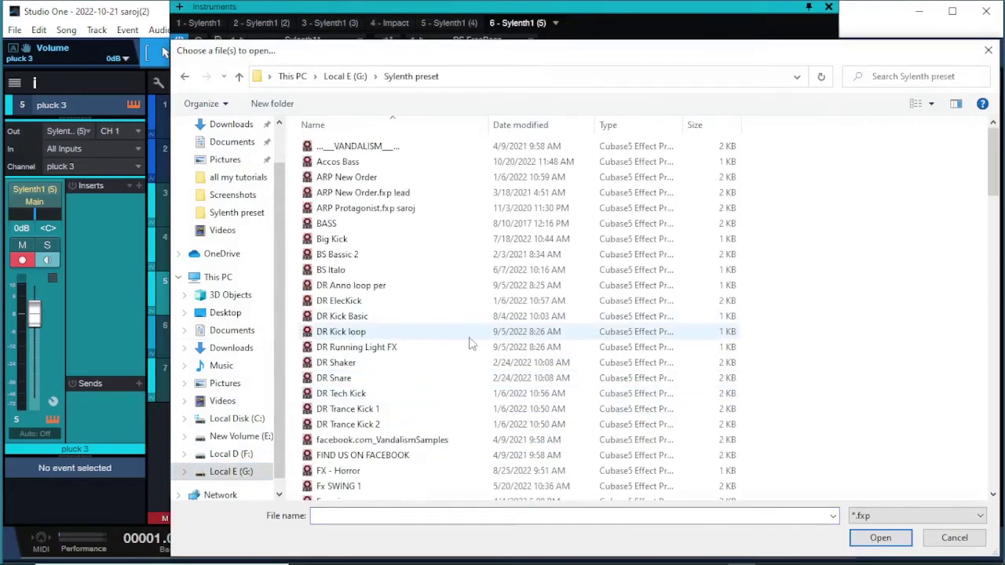
pyautogui.scroll(-13, 471, 336)
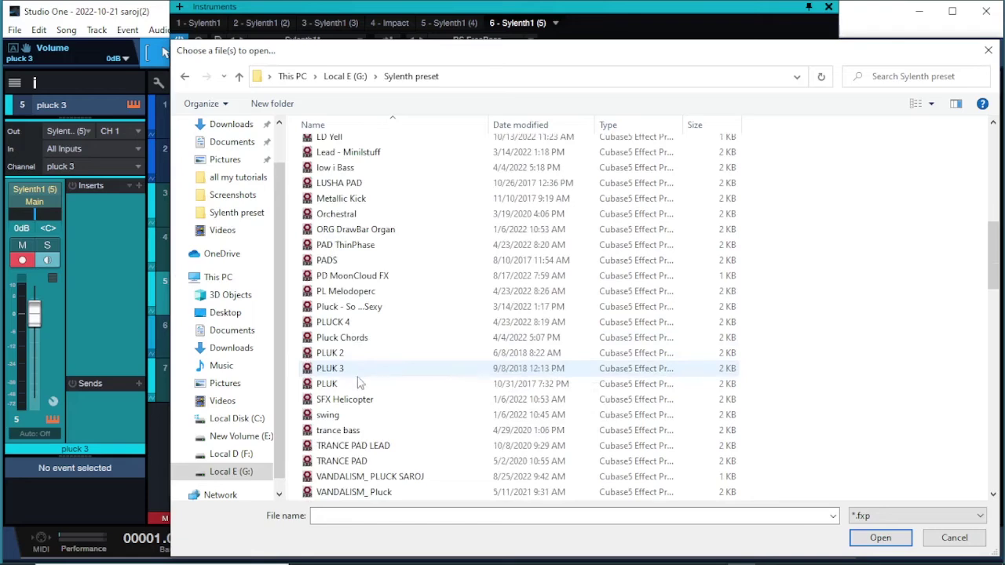
pyautogui.doubleClick(333, 383)
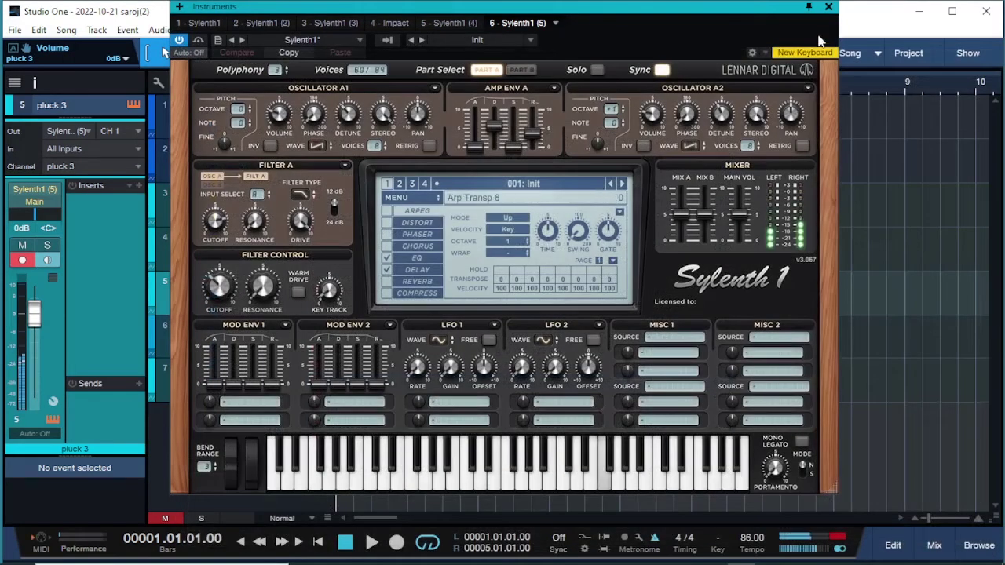
pyautogui.click(827, 8)
# Play the song briefly and copy the Sylenth1 chord clip from track 1 onto the pluck 3 track at bar 1
pyautogui.press('space')
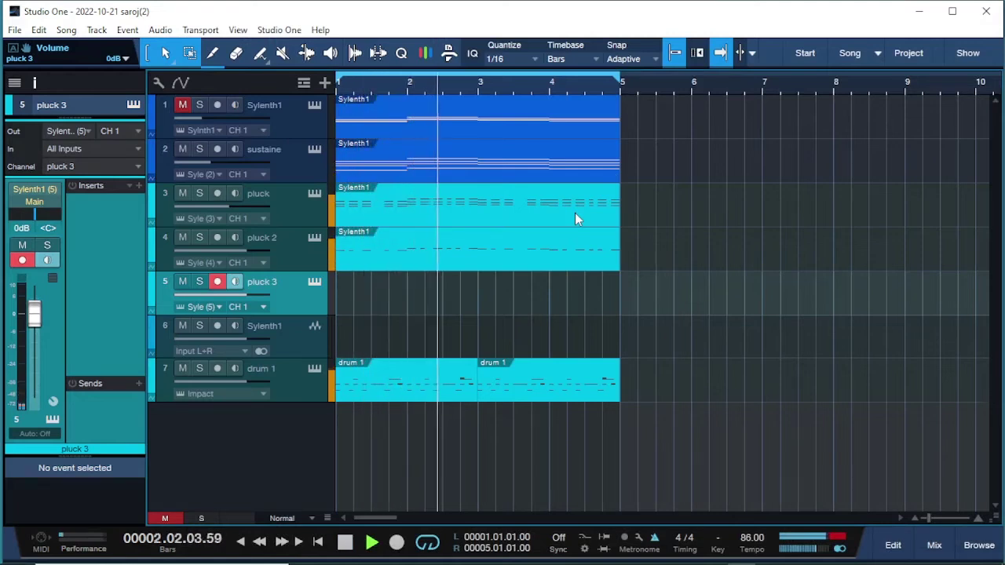
pyautogui.press('space')
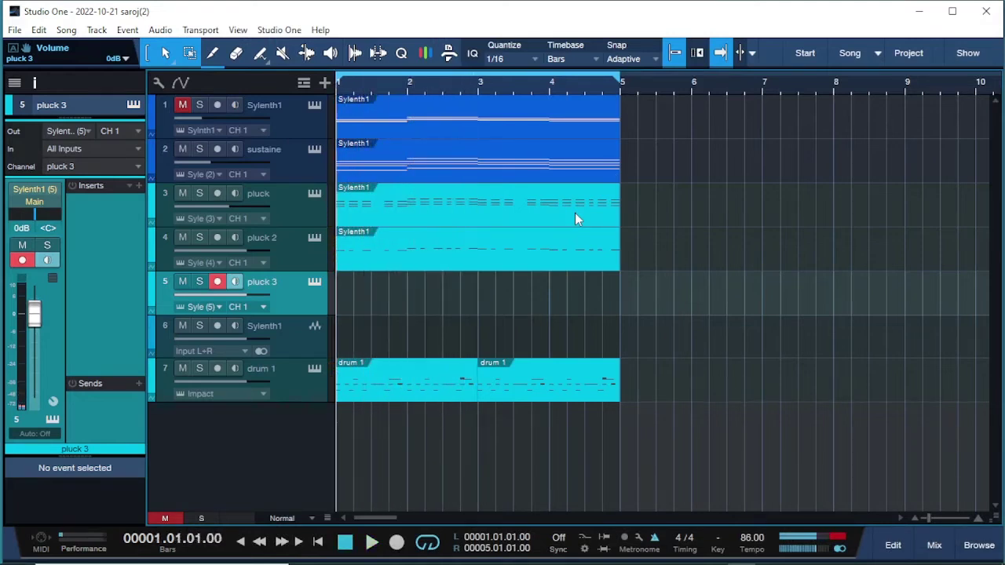
pyautogui.click(360, 173)
pyautogui.moveTo(356, 135); pyautogui.dragTo(361, 283)
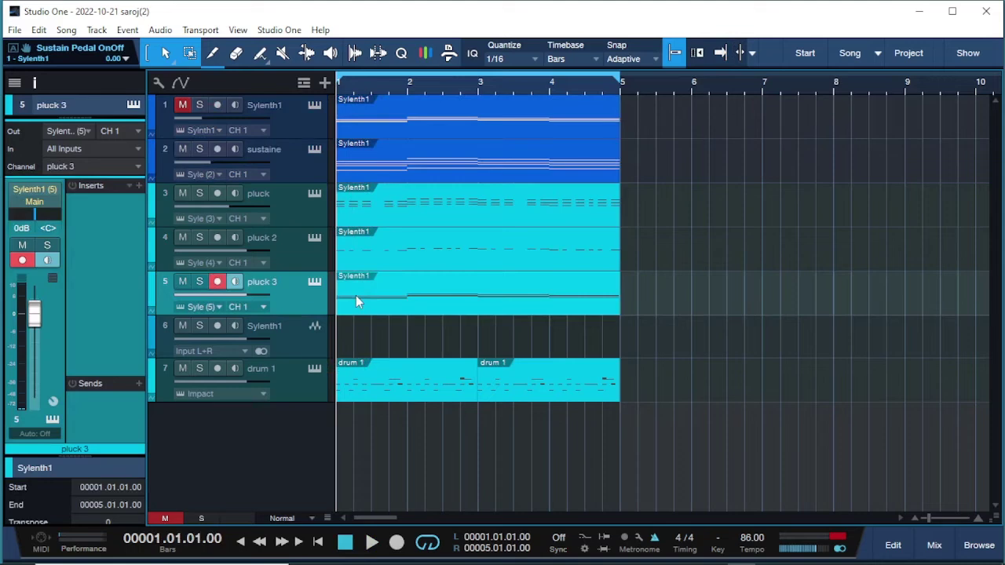
# Open the pluck 3 clip, shorten all its chord notes to one sixteenth, and listen to the result
pyautogui.doubleClick(355, 296)
pyautogui.moveTo(419, 205); pyautogui.dragTo(450, 342)
pyautogui.hotkey('ctrl', 'a')
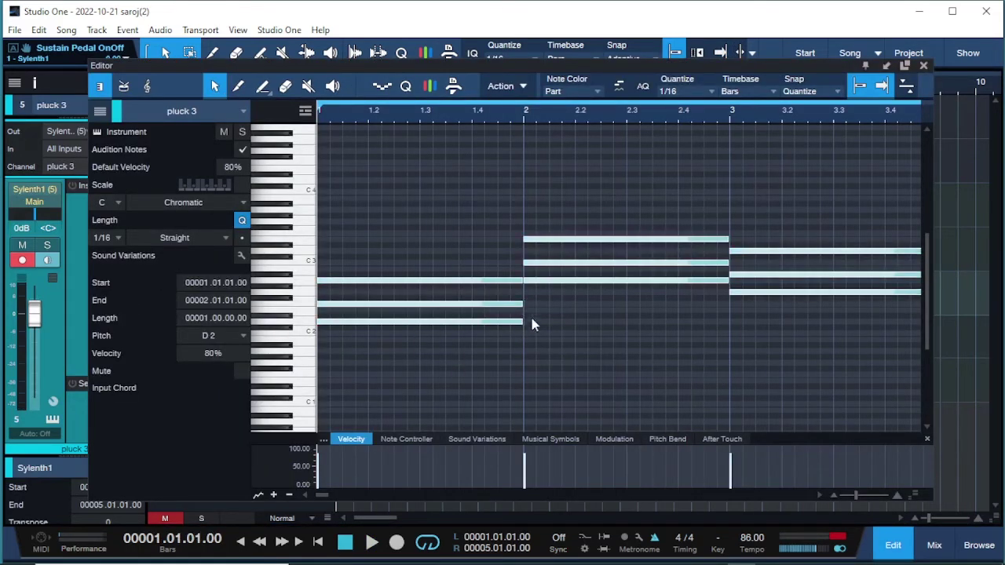
pyautogui.moveTo(524, 321); pyautogui.dragTo(372, 336)
pyautogui.press('space')
pyautogui.press('space')
pyautogui.hotkey('ctrl', 'z')
pyautogui.hotkey('ctrl', 'z')
pyautogui.hotkey('ctrl', 'z')
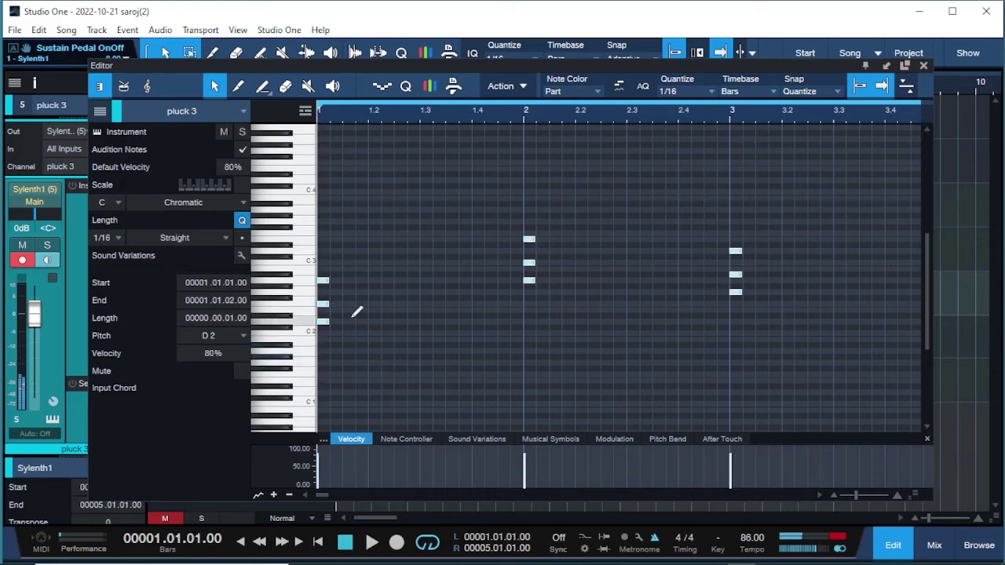
# Lengthen the short chords to two sixteenths, repeat them back to back until each bar is filled, and play the pattern
pyautogui.moveTo(329, 284); pyautogui.dragTo(391, 288)
pyautogui.moveTo(391, 288); pyautogui.dragTo(402, 287)
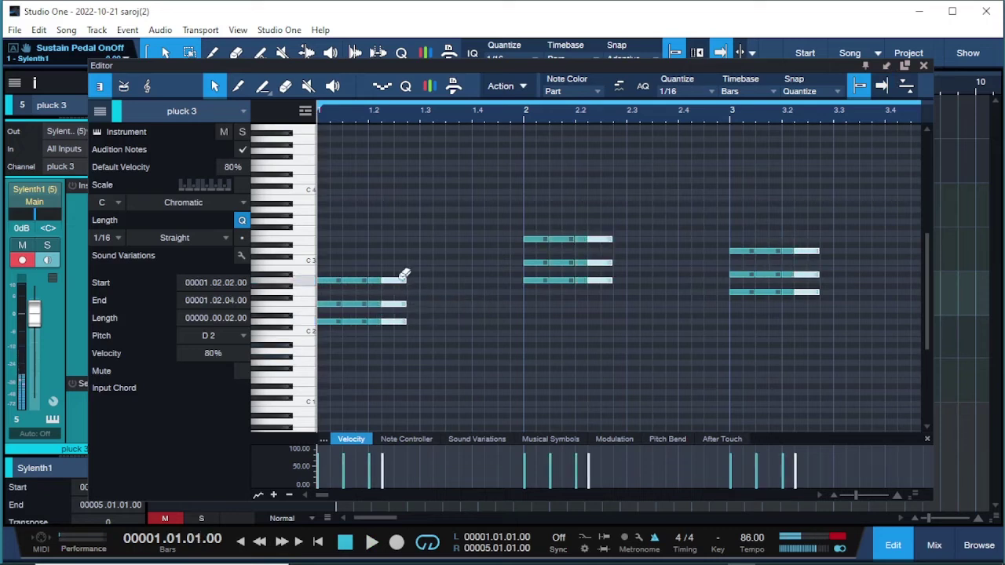
pyautogui.hotkey('ctrl', 'z')
pyautogui.moveTo(383, 286); pyautogui.dragTo(507, 282)
pyautogui.press('space')
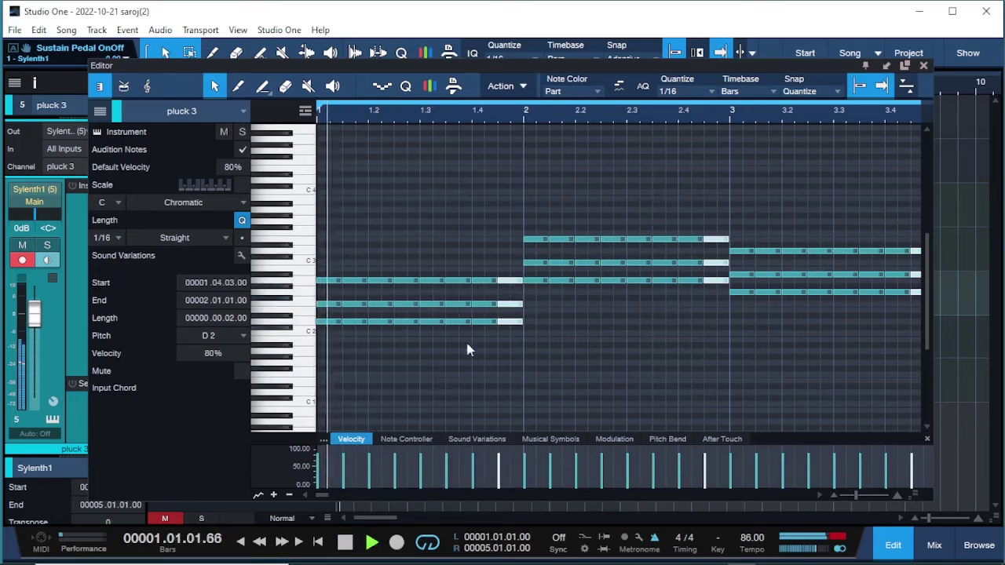
# Shorten the chord at 1.4.1 to one sixteenth and add one-sixteenth notes F3, G3 and A3 rising from 1.4.2 to bar 2
pyautogui.moveTo(487, 241); pyautogui.dragTo(481, 368)
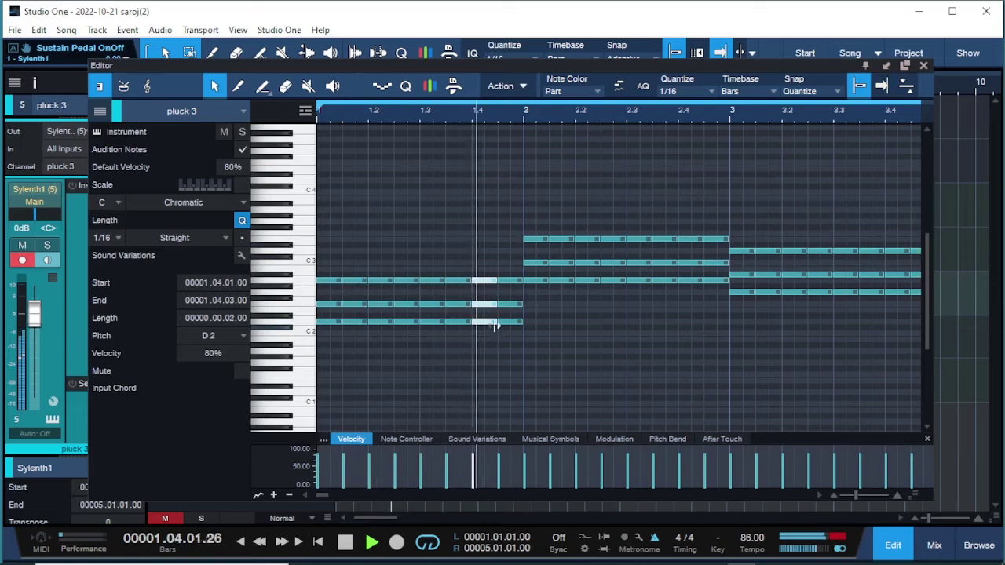
pyautogui.press('space')
pyautogui.moveTo(492, 326); pyautogui.dragTo(482, 326)
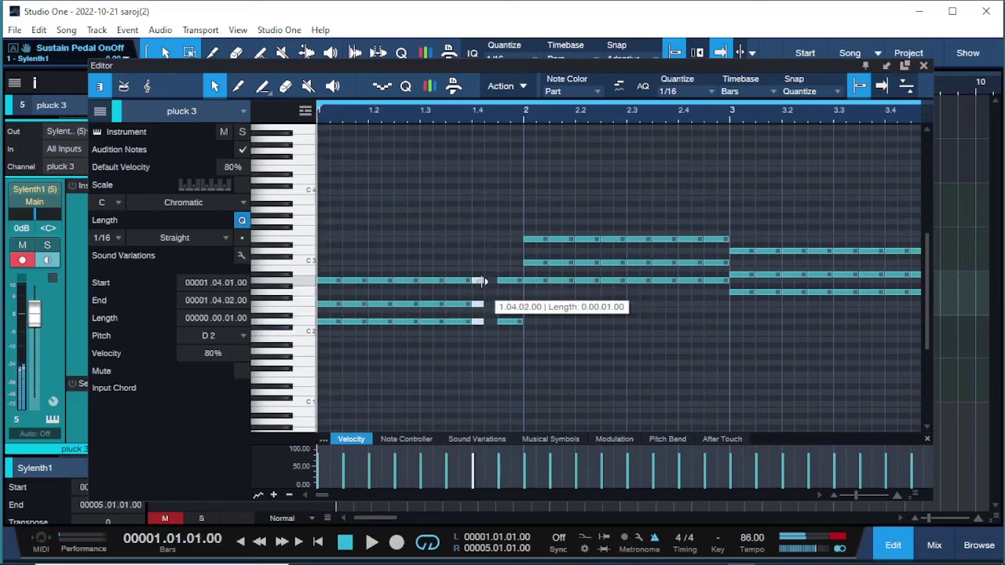
pyautogui.click(485, 293)
pyautogui.doubleClick(490, 264)
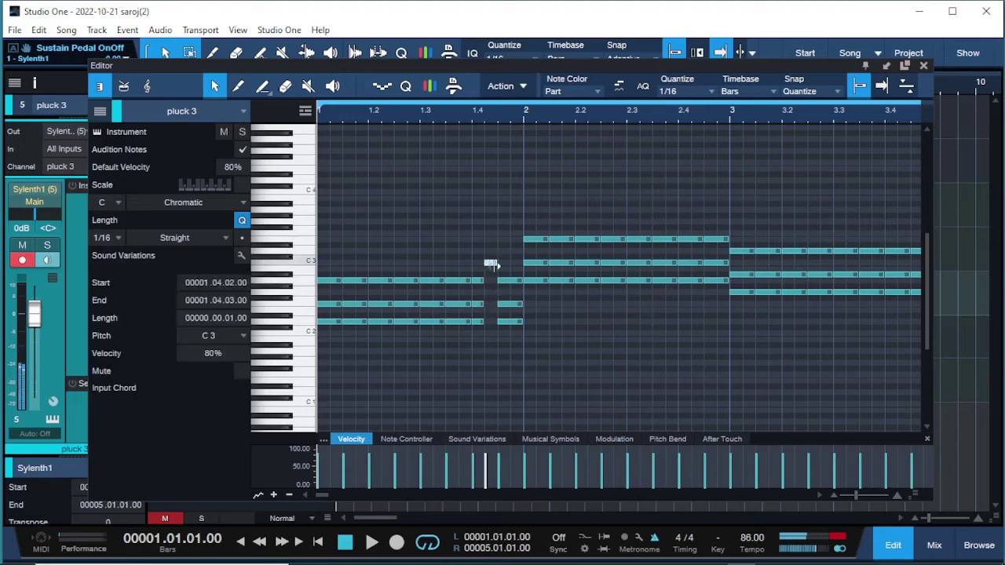
pyautogui.moveTo(492, 265); pyautogui.dragTo(488, 233)
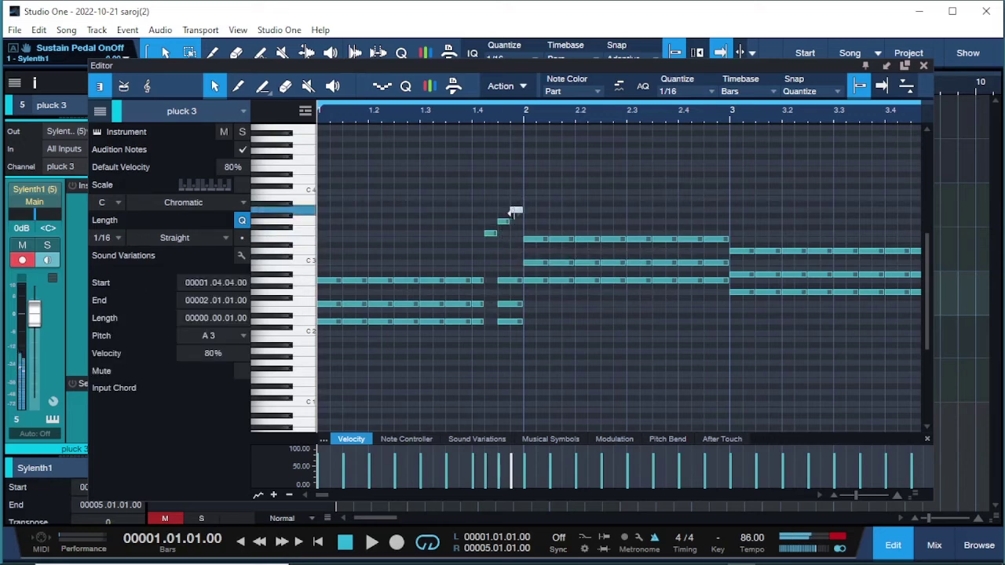
# Listen to the run ending bar 1 and add F2 and C3 at 1.4.2, C3 and D4 at 1.4.3, and F4 at 1.4.4
pyautogui.press('space')
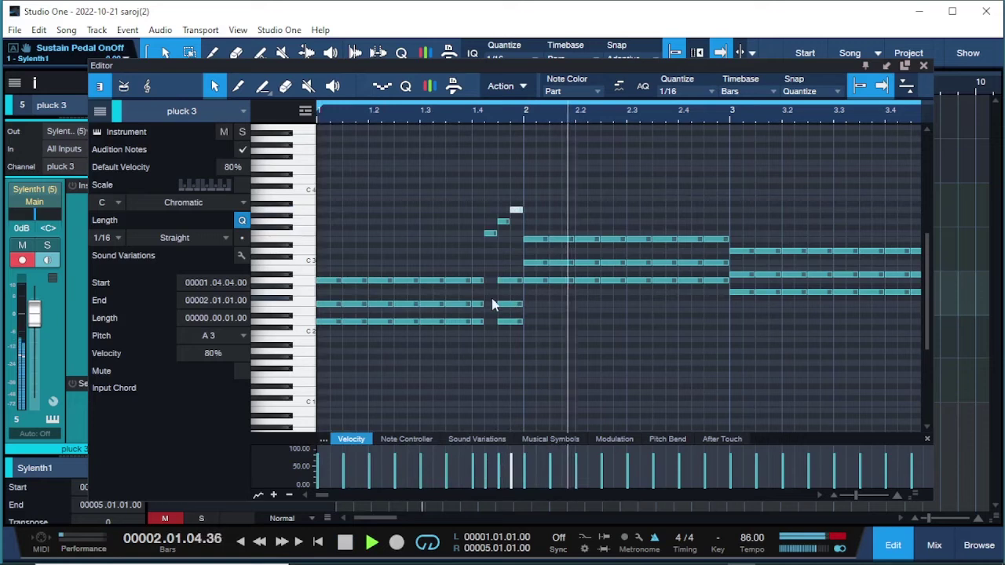
pyautogui.press('space')
pyautogui.press('space')
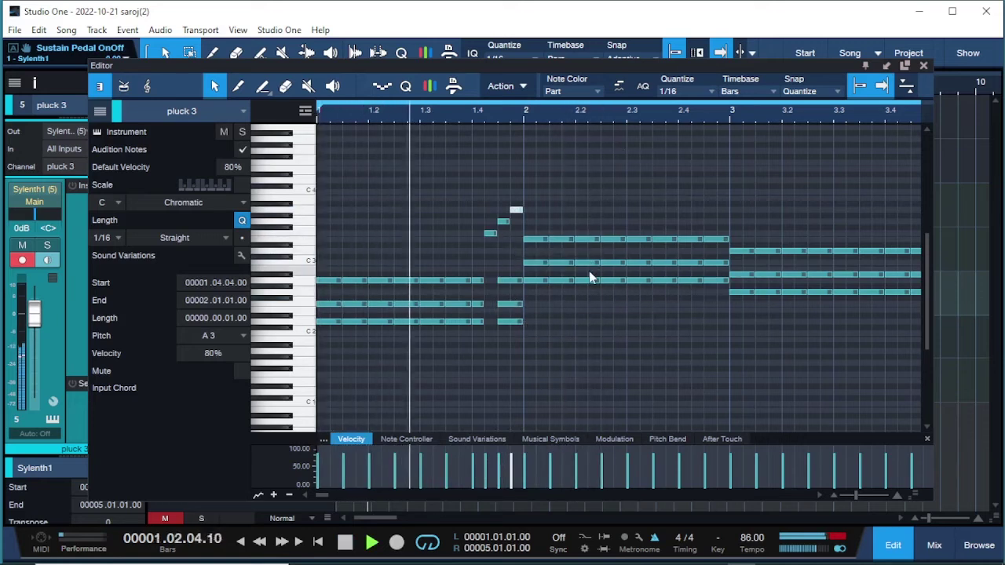
pyautogui.press('space')
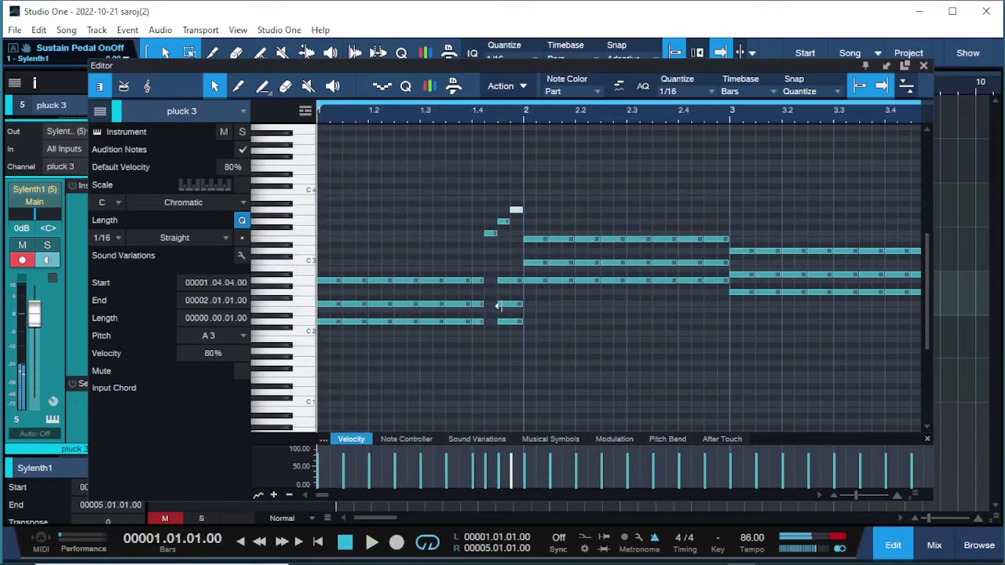
pyautogui.moveTo(492, 234); pyautogui.dragTo(491, 306)
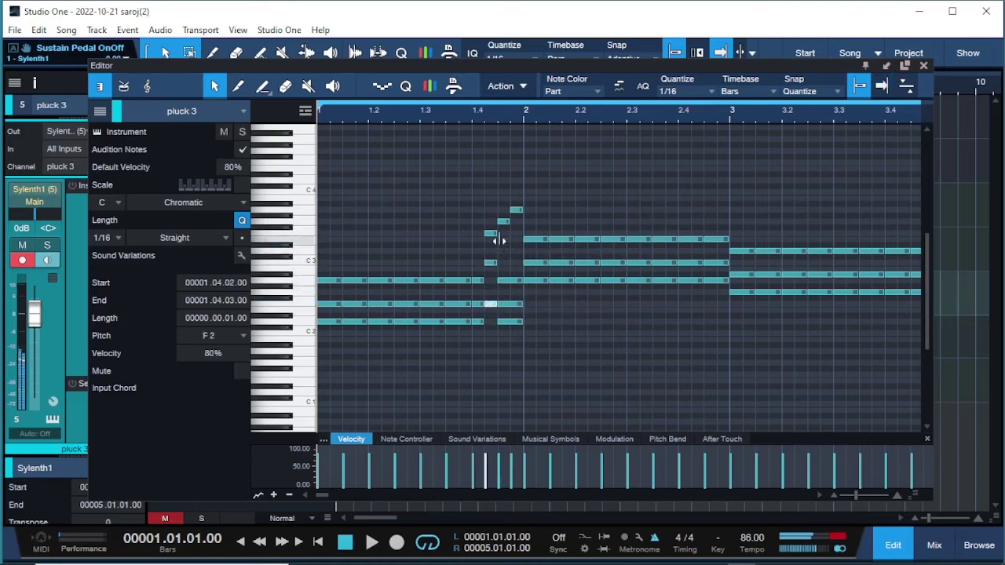
pyautogui.moveTo(503, 223); pyautogui.dragTo(517, 163)
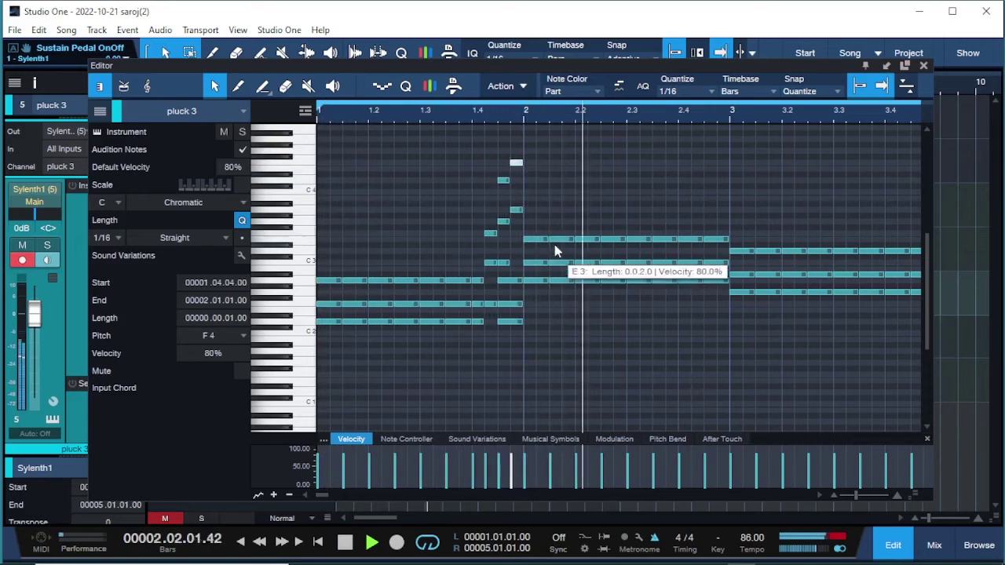
pyautogui.press('space')
# Set the playback position to 2.3 and shorten the chord at 2.4.1 to one sixteenth
pyautogui.click(624, 116)
pyautogui.press('space')
pyautogui.moveTo(685, 225); pyautogui.dragTo(696, 299)
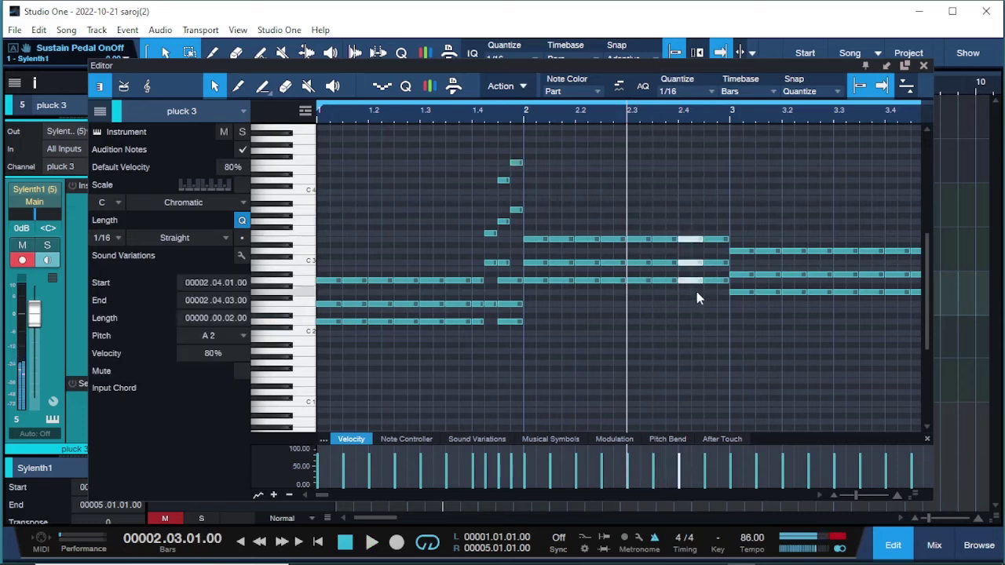
pyautogui.moveTo(701, 281); pyautogui.dragTo(691, 281)
pyautogui.click(691, 302)
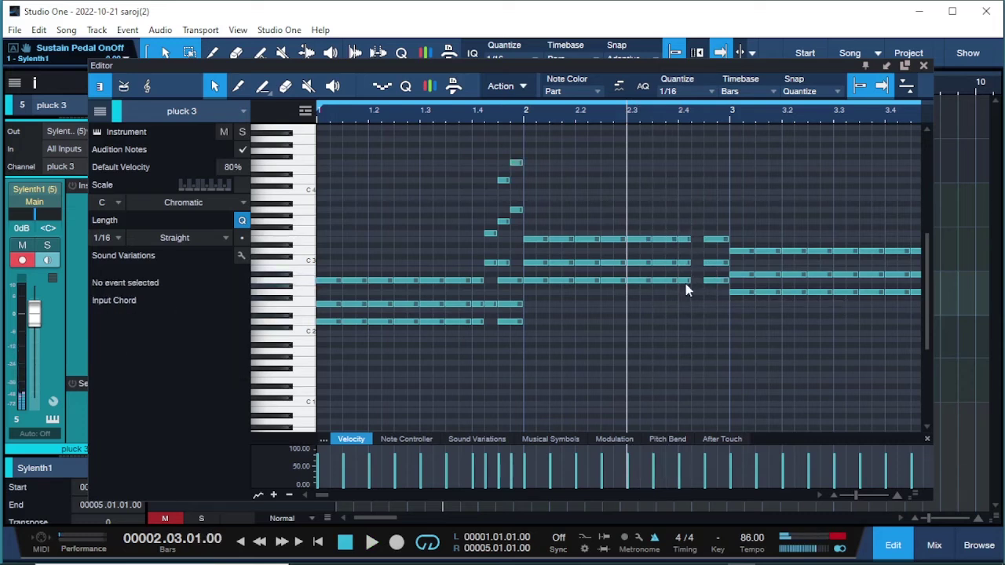
# Add one-sixteenth notes G2, D2 and A1 at 2.4.2 and listen to the phrase
pyautogui.doubleClick(695, 292)
pyautogui.doubleClick(696, 321)
pyautogui.doubleClick(696, 345)
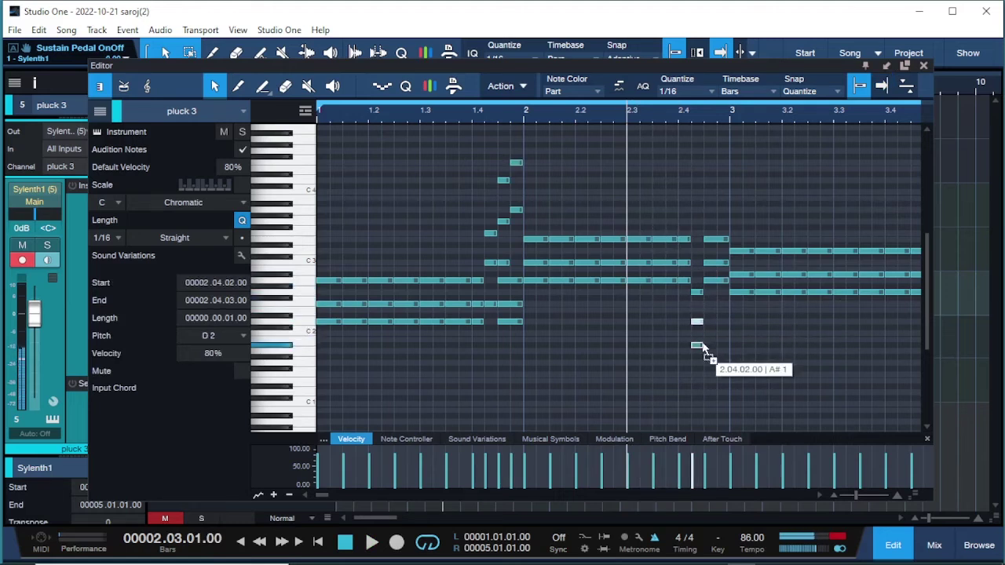
pyautogui.moveTo(703, 347); pyautogui.dragTo(704, 354)
pyautogui.press('space')
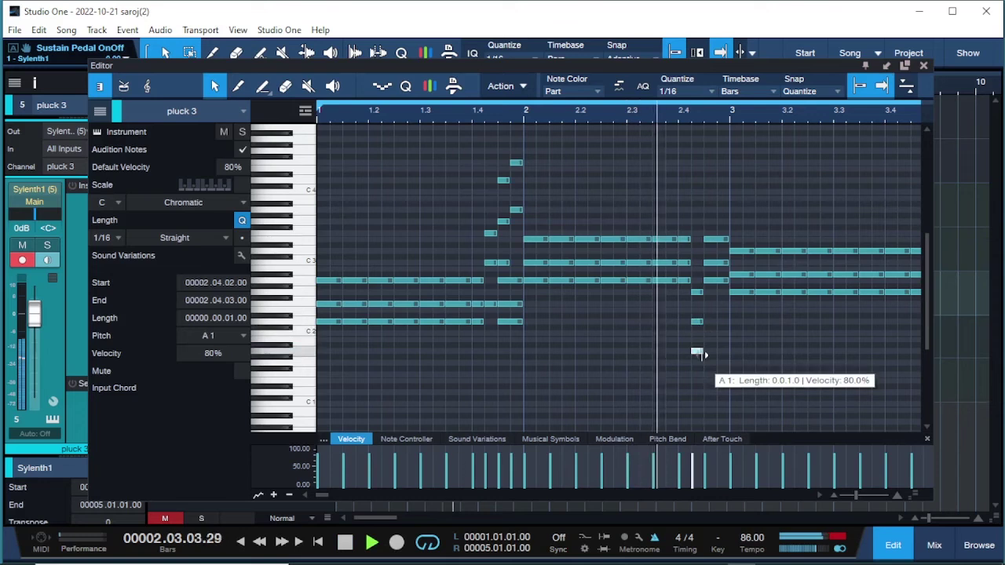
pyautogui.press('space')
# Raise the two upper notes of the chord at 2.4.3 to A#3 and F3, playing the phrase after each change
pyautogui.moveTo(720, 238); pyautogui.dragTo(716, 210)
pyautogui.press('space')
pyautogui.press('space')
pyautogui.moveTo(719, 270); pyautogui.dragTo(719, 245)
pyautogui.press('space')
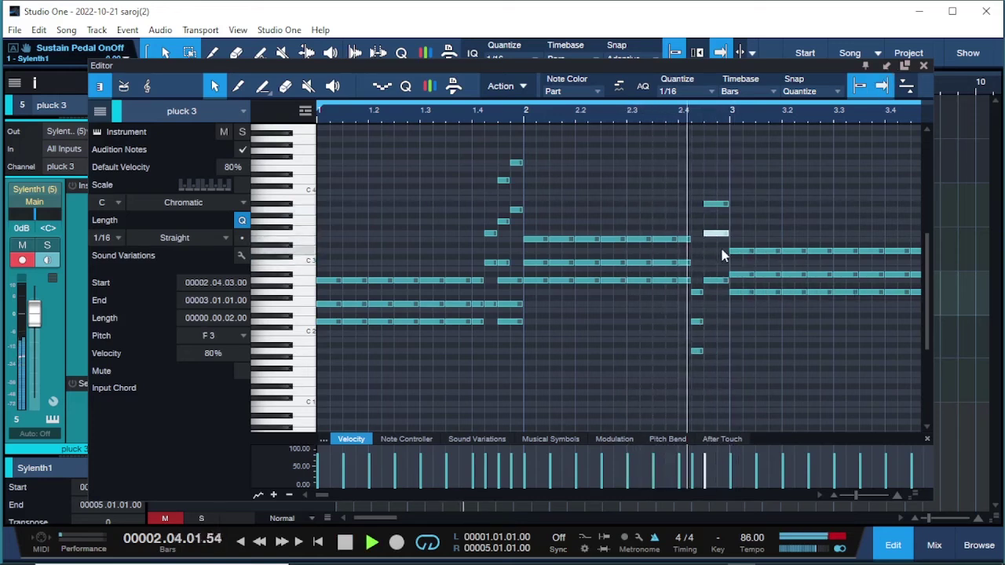
pyautogui.press('space')
# Raise the top notes of the last two chords to F3 and A3 in bar 3 and E3 and C4 in bar 4, and return to the arrangement
pyautogui.hscroll(1, 699, 334)
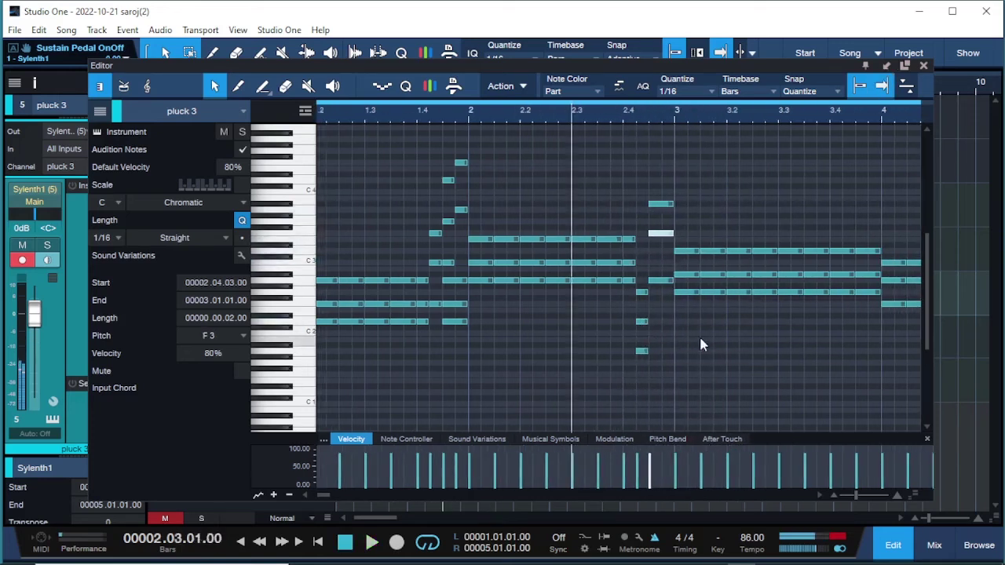
pyautogui.hscroll(4, 698, 335)
pyautogui.press('space')
pyautogui.press('space')
pyautogui.moveTo(621, 252); pyautogui.dragTo(652, 211)
pyautogui.press('space')
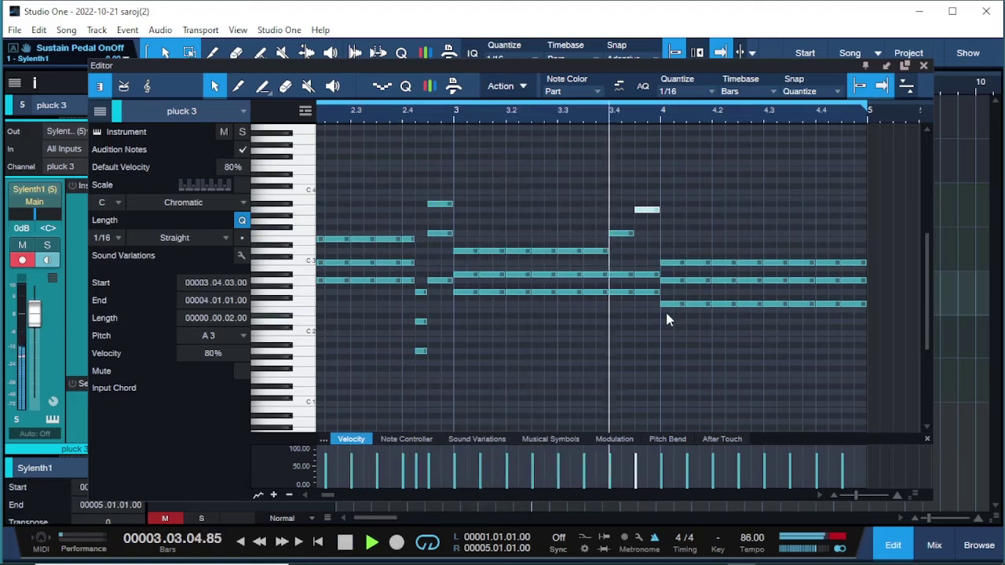
pyautogui.moveTo(834, 267); pyautogui.dragTo(860, 204)
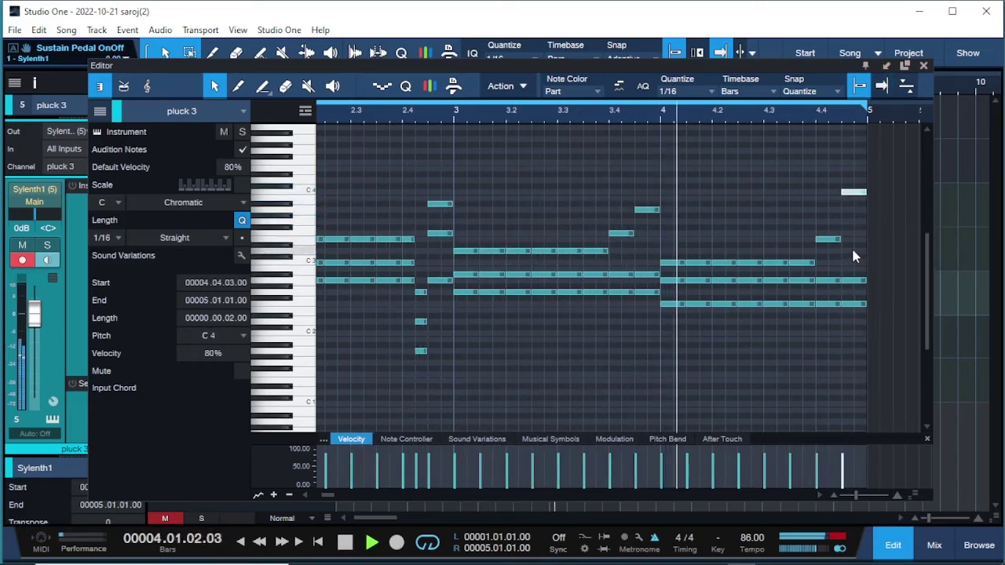
pyautogui.click(924, 67)
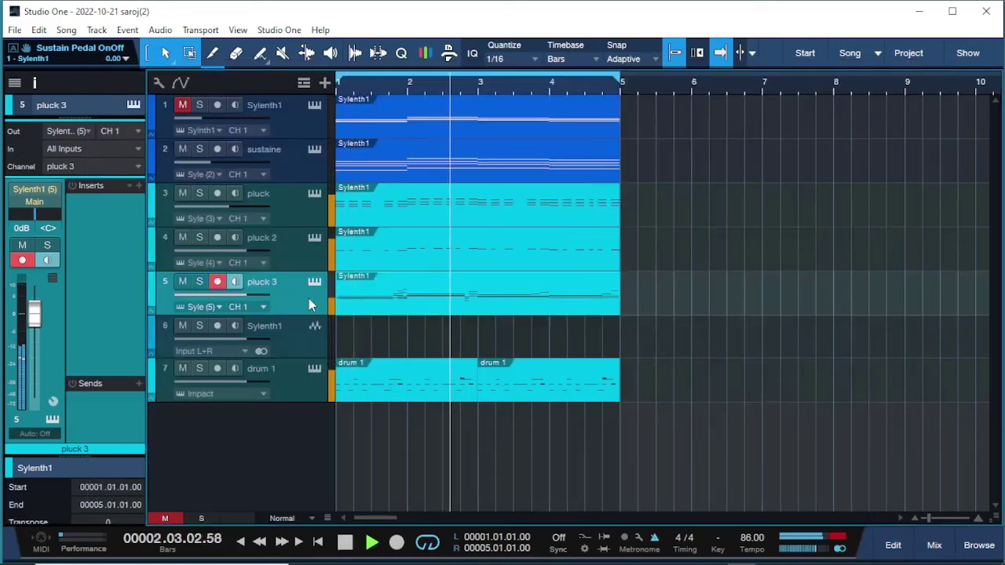
# Play the song and listen to the pluck 3 track soloed
pyautogui.press('space')
pyautogui.press('space')
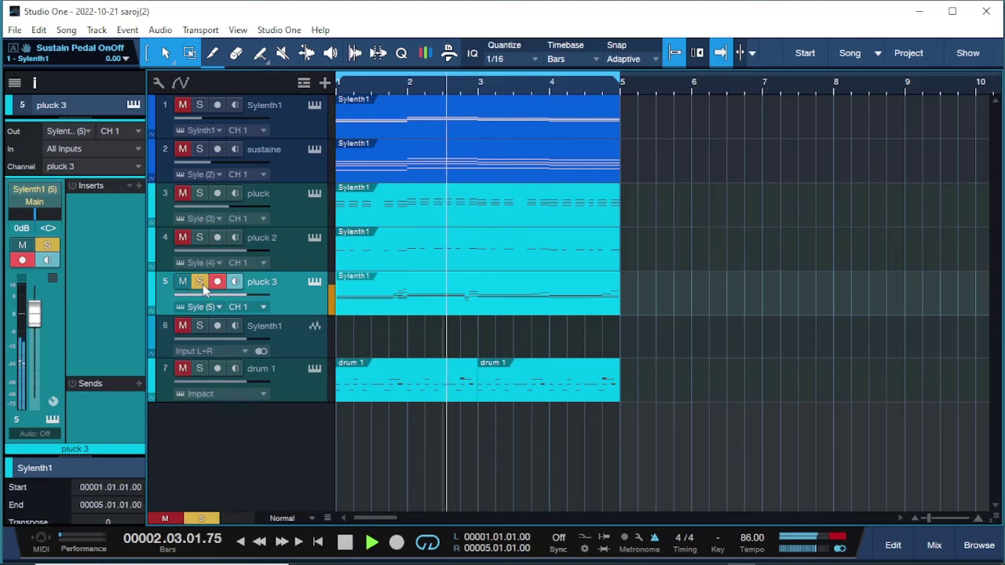
pyautogui.press('space')
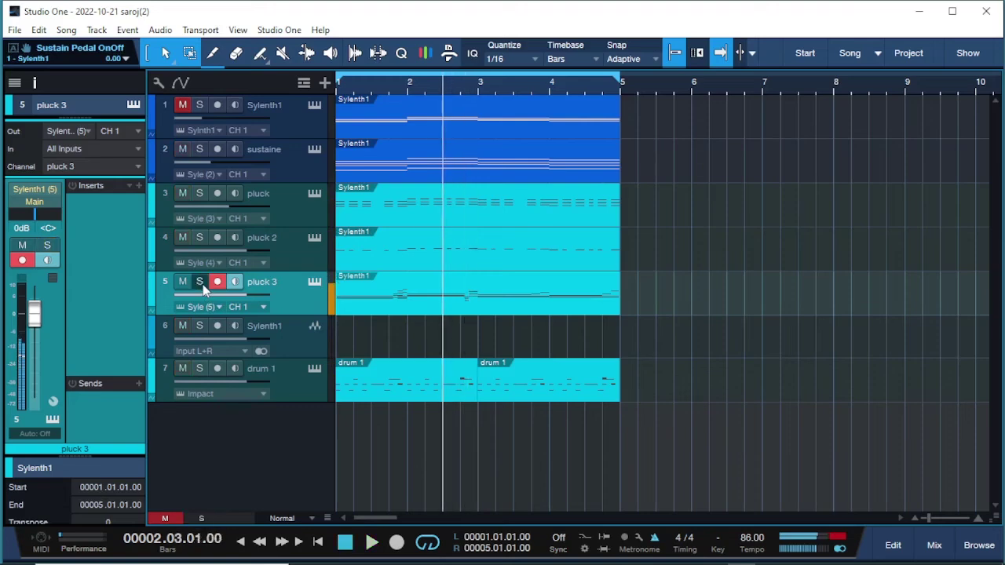
# Open pluck 3's Sylenth1 during playback, raise amp envelope A's sustain to 9.500, and set the release of both amp envelopes to 0
pyautogui.click(314, 281)
pyautogui.press('space')
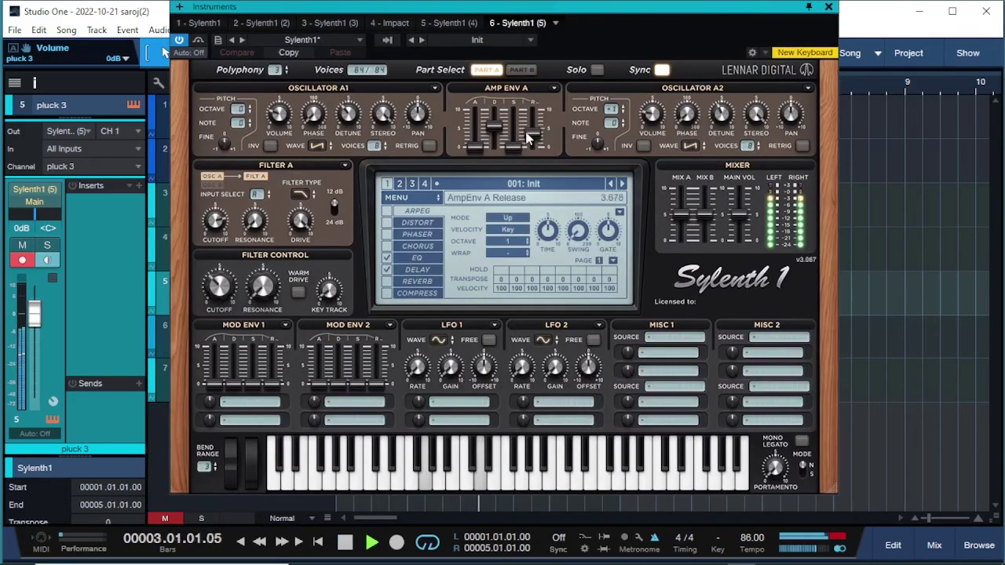
pyautogui.hotkey('ctrl', 'z')
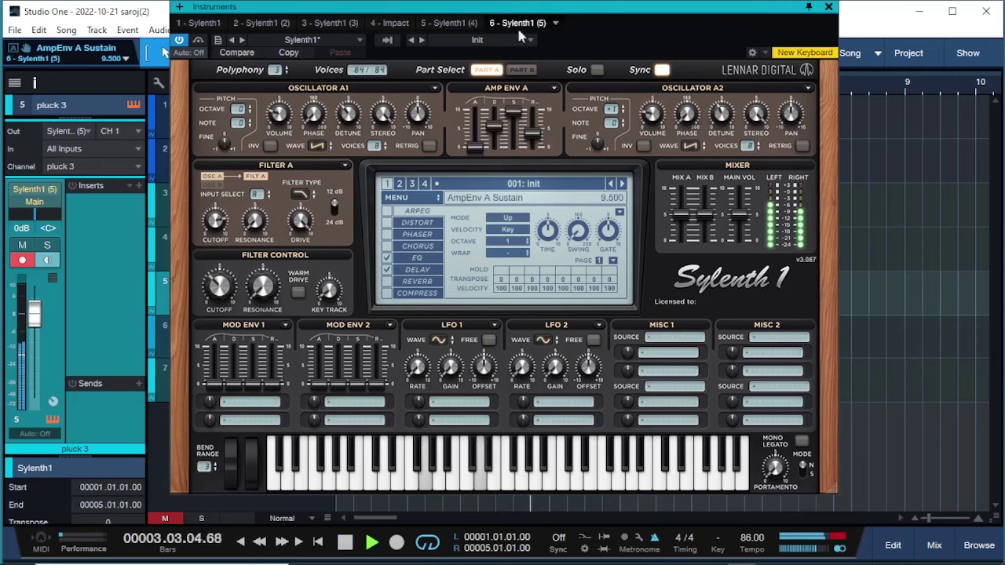
pyautogui.hotkey('ctrl', 'z')
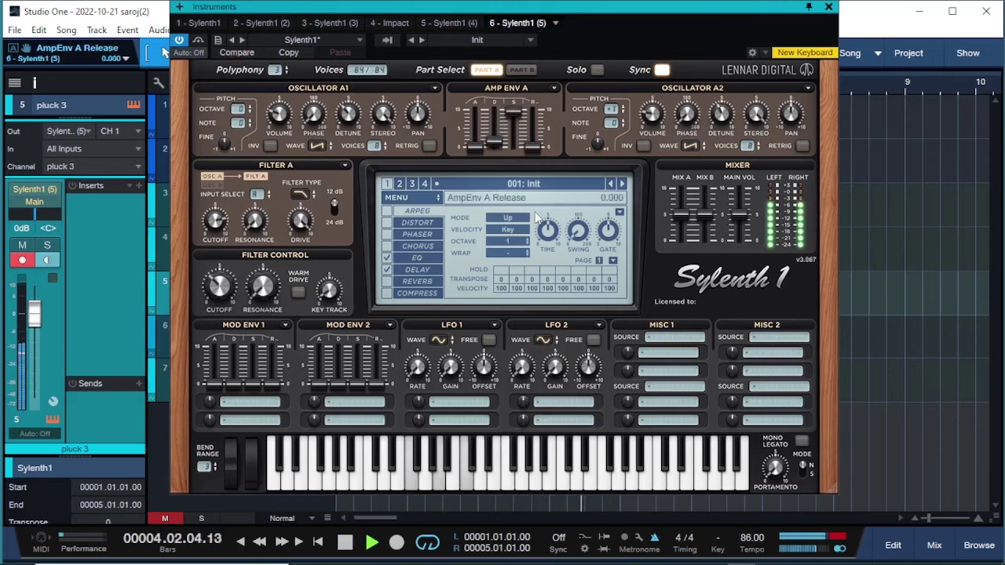
pyautogui.click(522, 71)
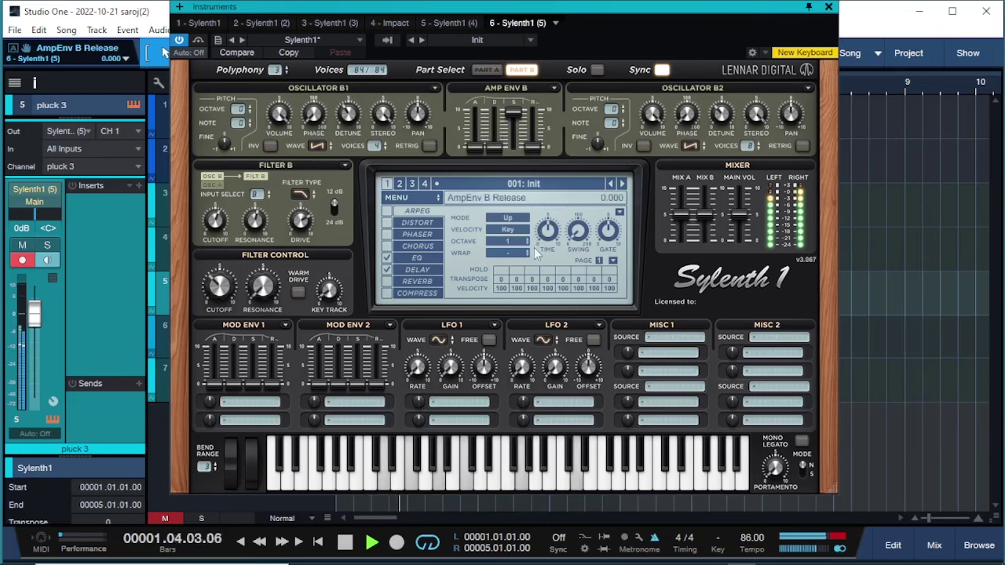
# Reduce amp envelope A's decay to about 1.3 and its sustain to 5.591, and lower amp envelope B's sustain to about 6.7
pyautogui.click(485, 70)
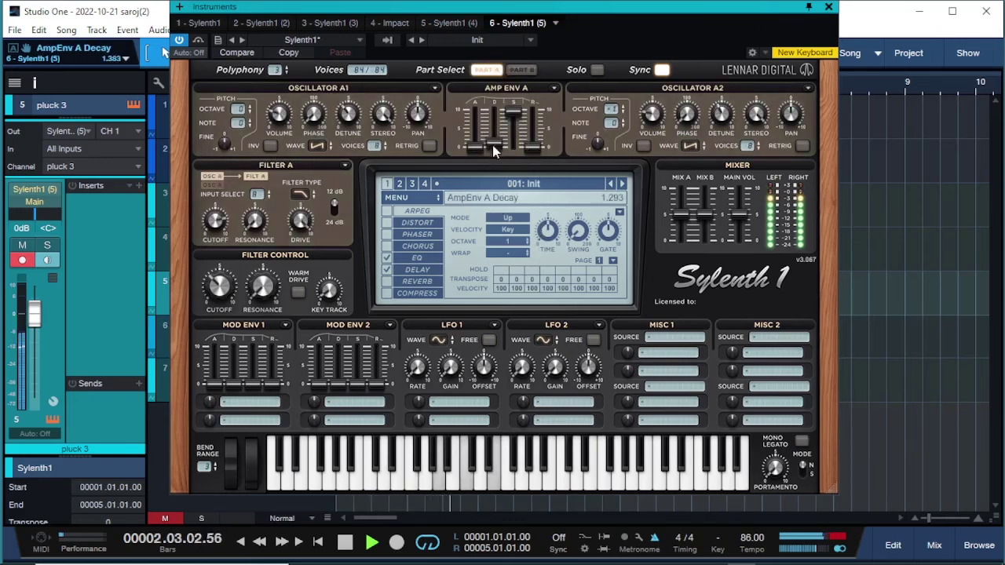
pyautogui.moveTo(512, 114); pyautogui.dragTo(514, 154)
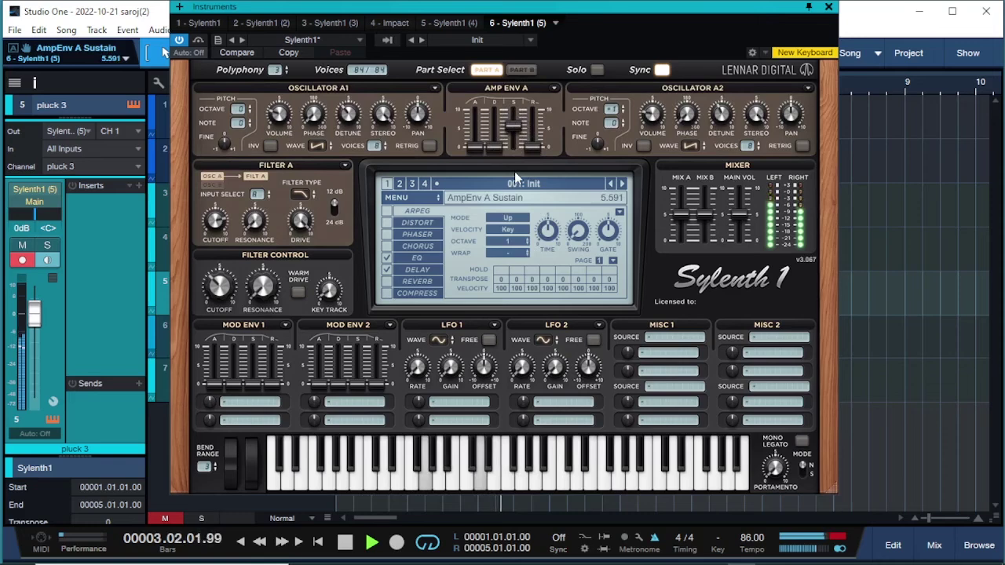
pyautogui.click(521, 69)
pyautogui.moveTo(512, 122); pyautogui.dragTo(518, 183)
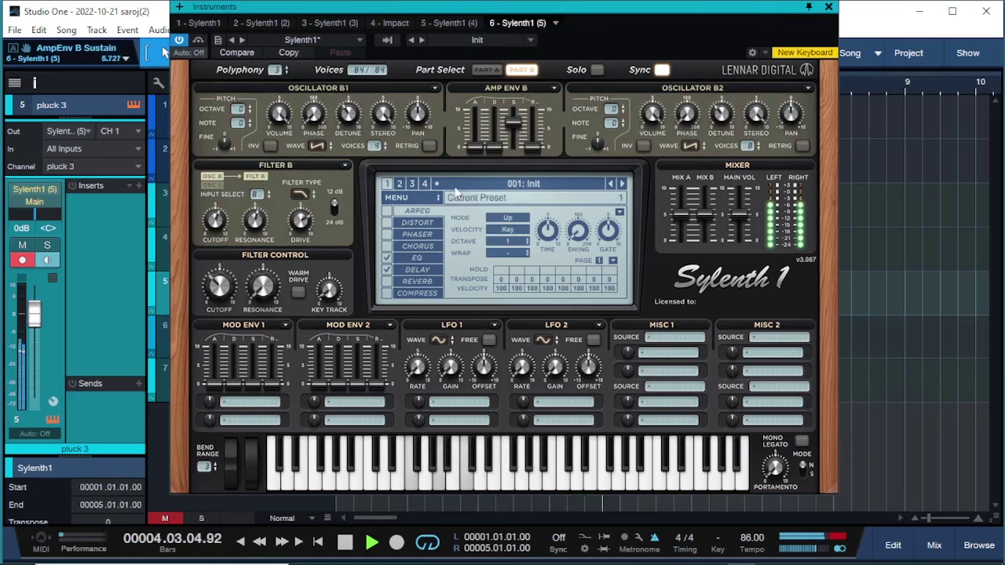
# Adjust the attack of both amp envelopes and try envelope A's sustain at 10 and around its midpoint
pyautogui.moveTo(474, 146); pyautogui.dragTo(468, 156)
pyautogui.click(486, 70)
pyautogui.click(471, 146)
pyautogui.click(509, 129)
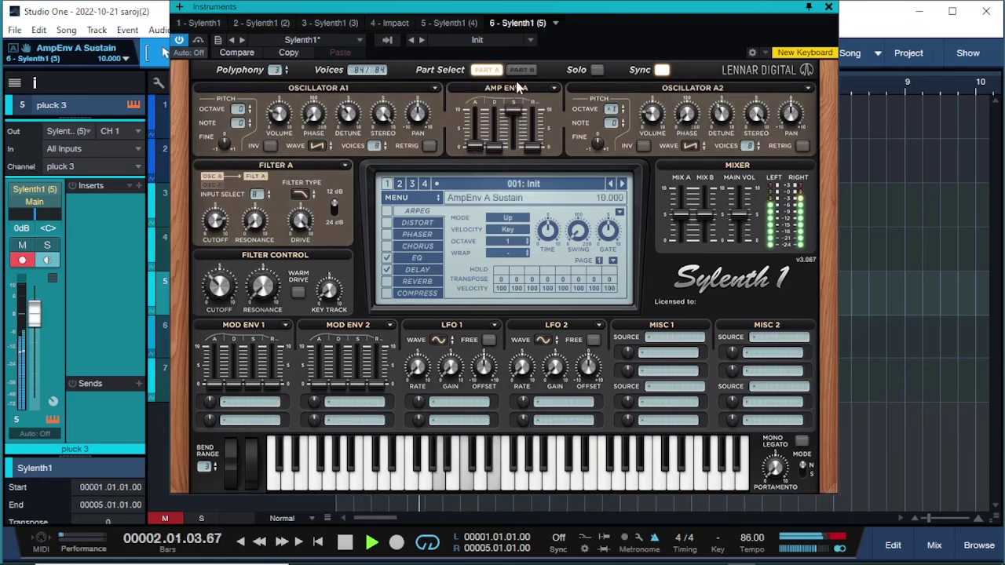
pyautogui.moveTo(510, 165); pyautogui.dragTo(515, 139)
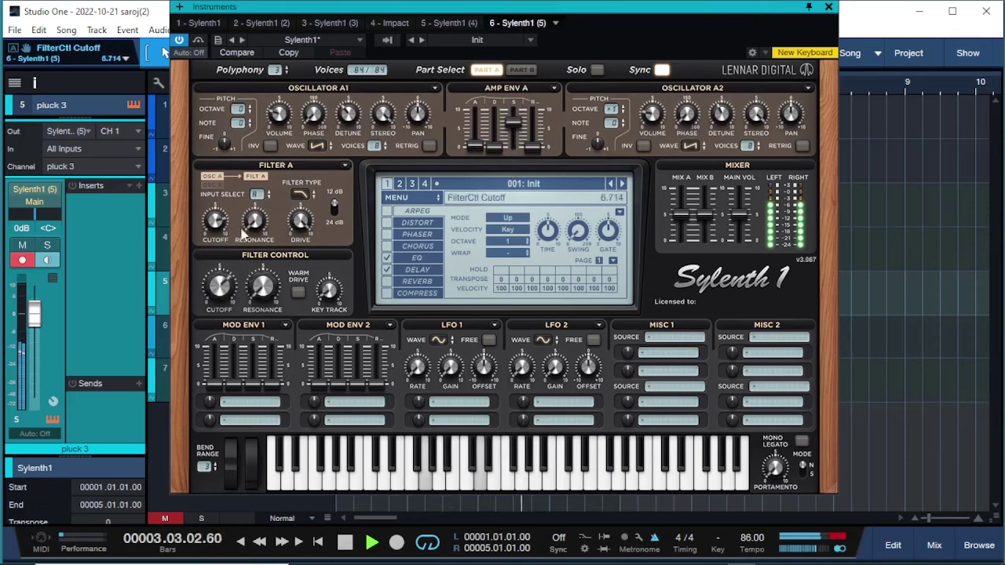
# Set the filter control key track to 3.290, try cutoff values from 2.448 to 3.614, and stop playback
pyautogui.click(329, 291)
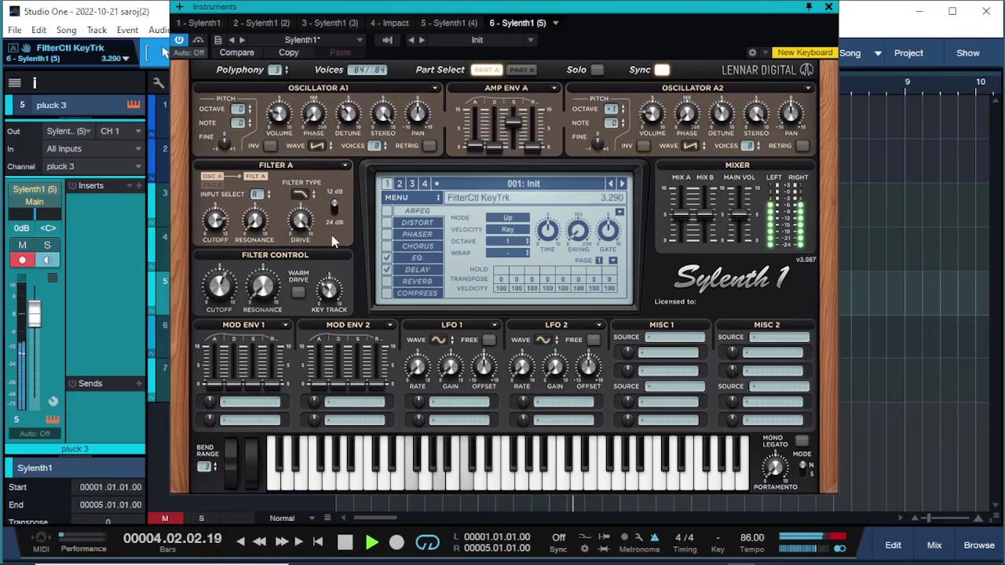
pyautogui.click(219, 287)
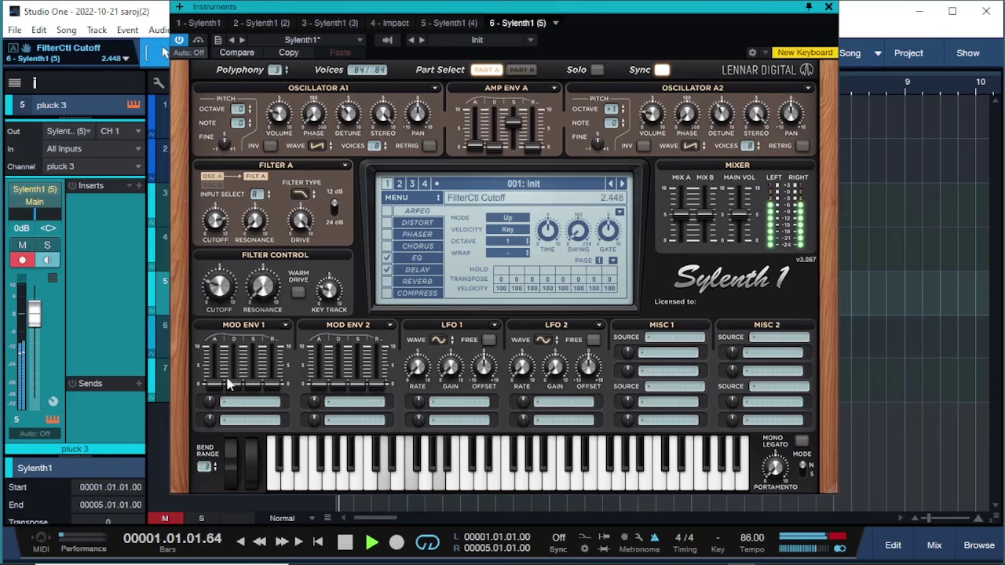
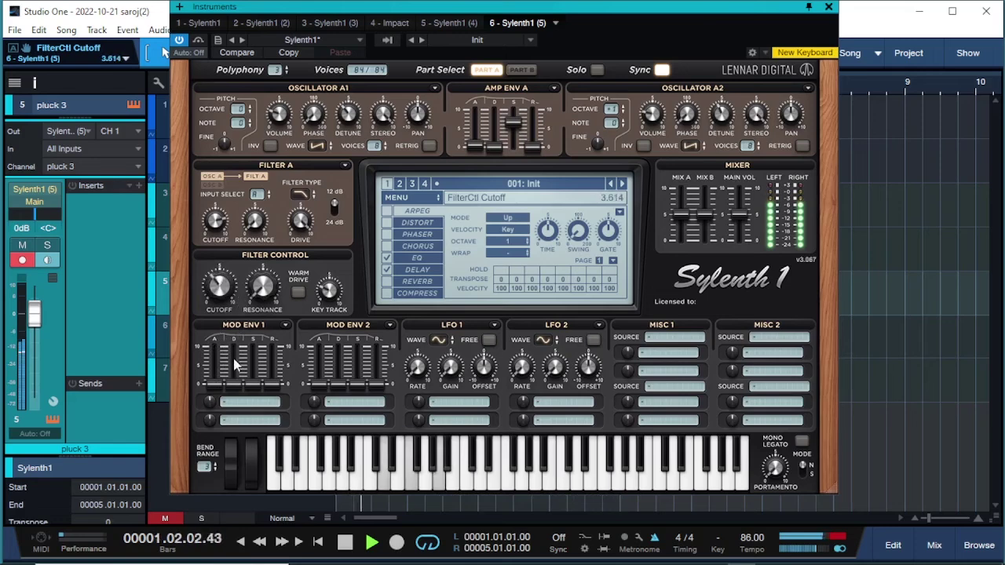
pyautogui.press('space')
# Record filter control cutoff movements as automation in Touch mode during playback, and switch the plug-in's automation to Read
pyautogui.click(187, 52)
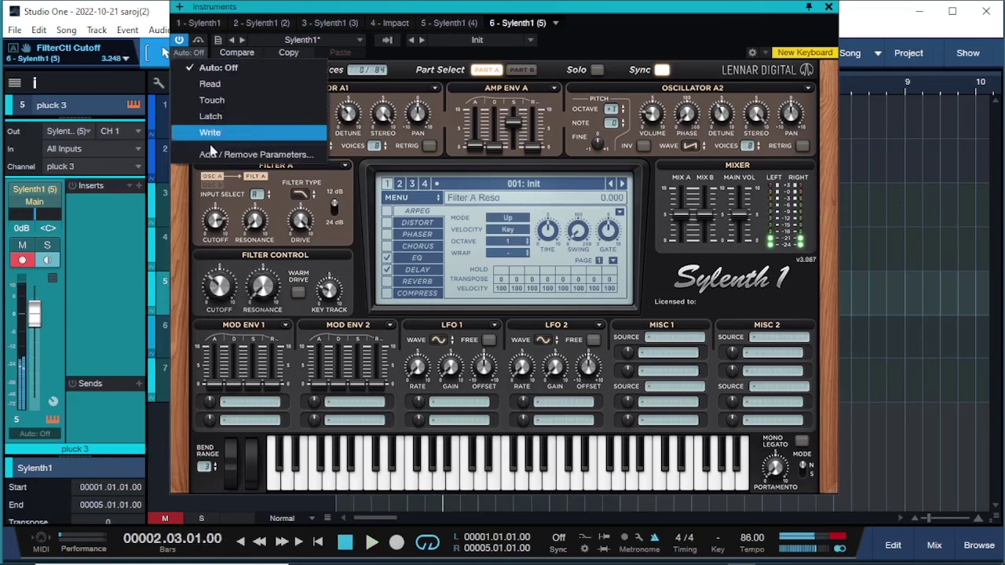
pyautogui.click(196, 99)
pyautogui.press('space')
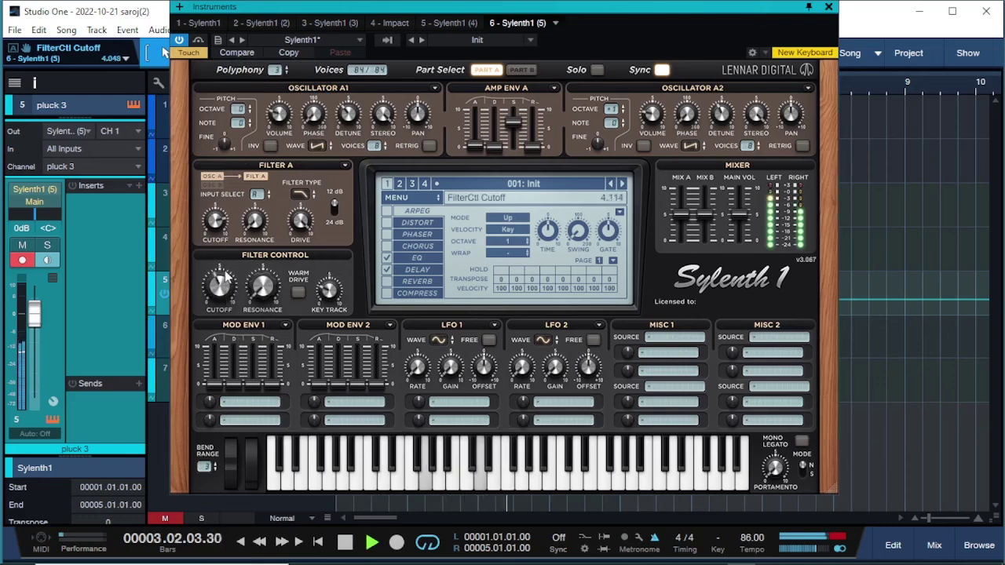
pyautogui.moveTo(228, 275); pyautogui.dragTo(227, 293)
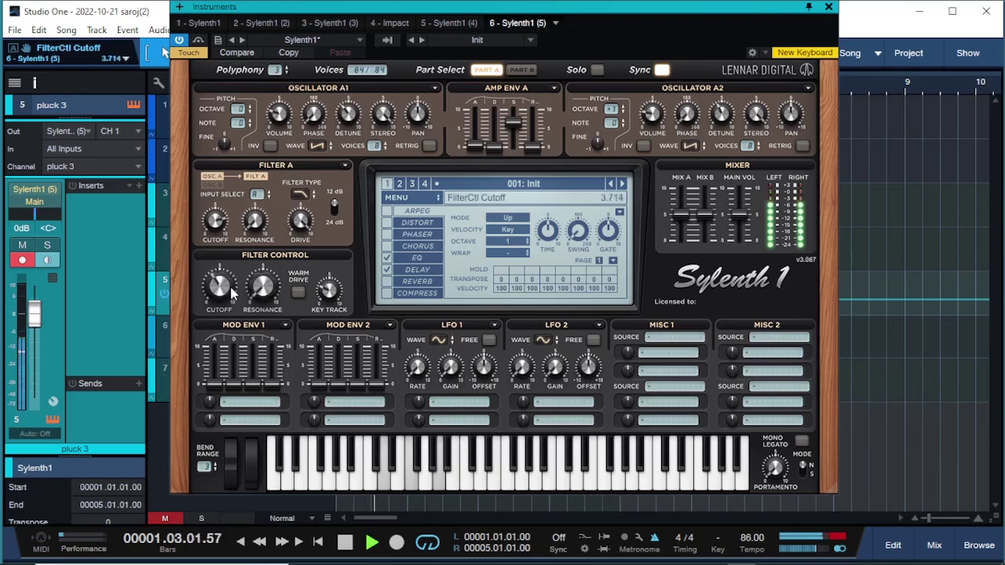
pyautogui.moveTo(232, 267); pyautogui.dragTo(233, 286)
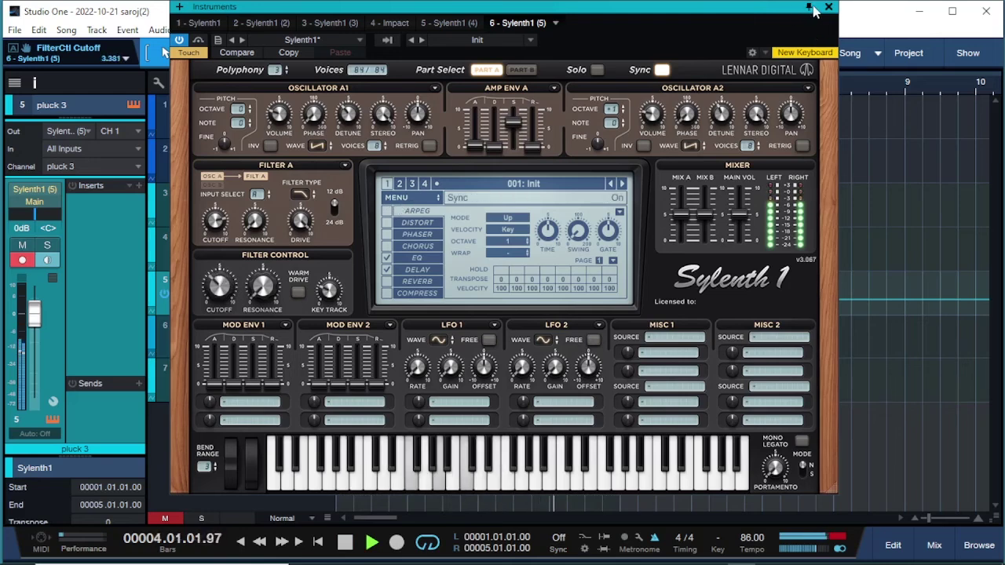
pyautogui.click(191, 55)
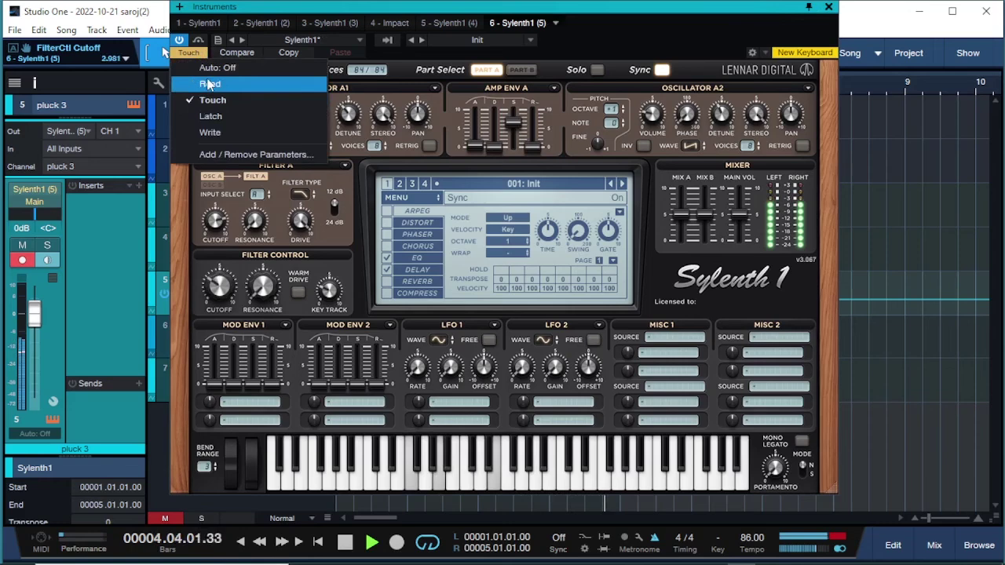
pyautogui.click(205, 81)
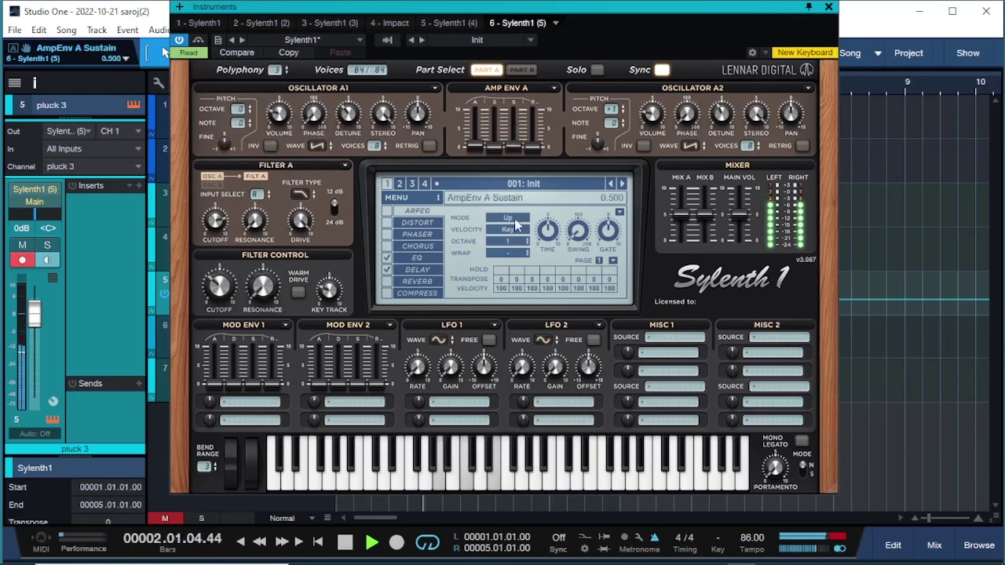
# Rework the amp envelope sustains, with A at 0.500 and B at maximum, and turn the plug-in's automation off
pyautogui.click(522, 70)
pyautogui.moveTo(521, 126); pyautogui.dragTo(537, 156)
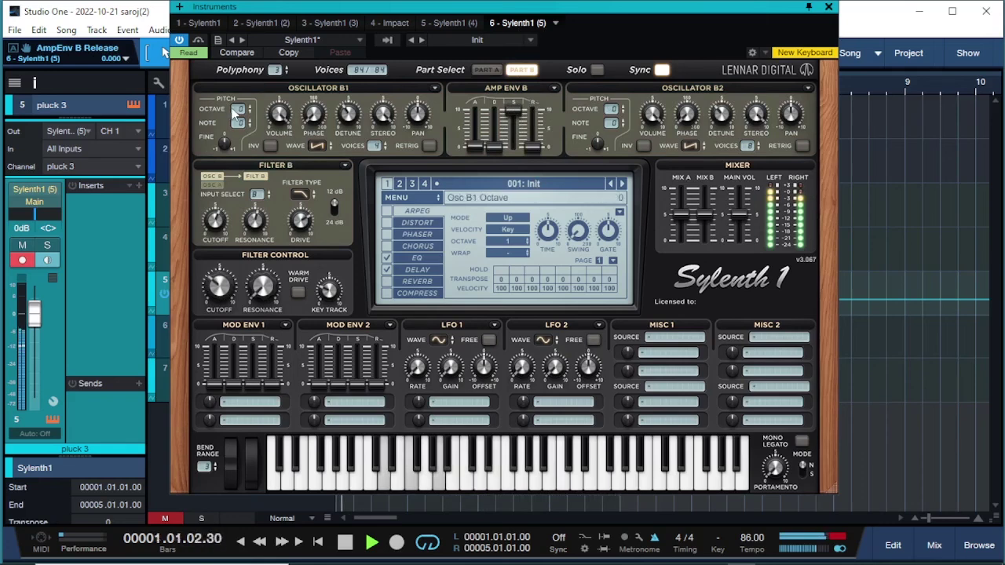
pyautogui.click(189, 52)
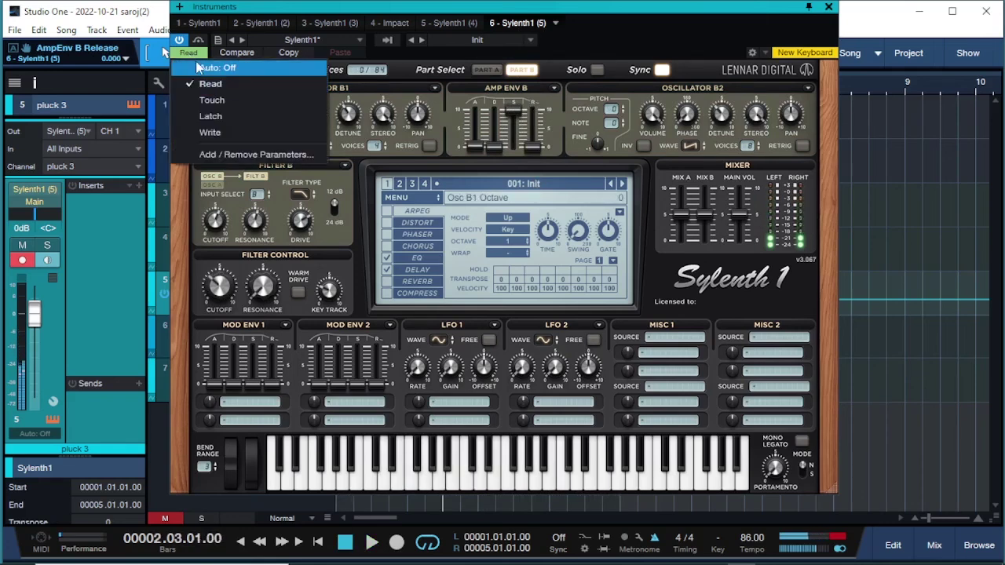
pyautogui.click(196, 64)
# Lower the filter control cutoff to 2.508, bring both amp envelope sustains to minimum, and raise envelope A's release to 3.273
pyautogui.moveTo(227, 294); pyautogui.dragTo(226, 304)
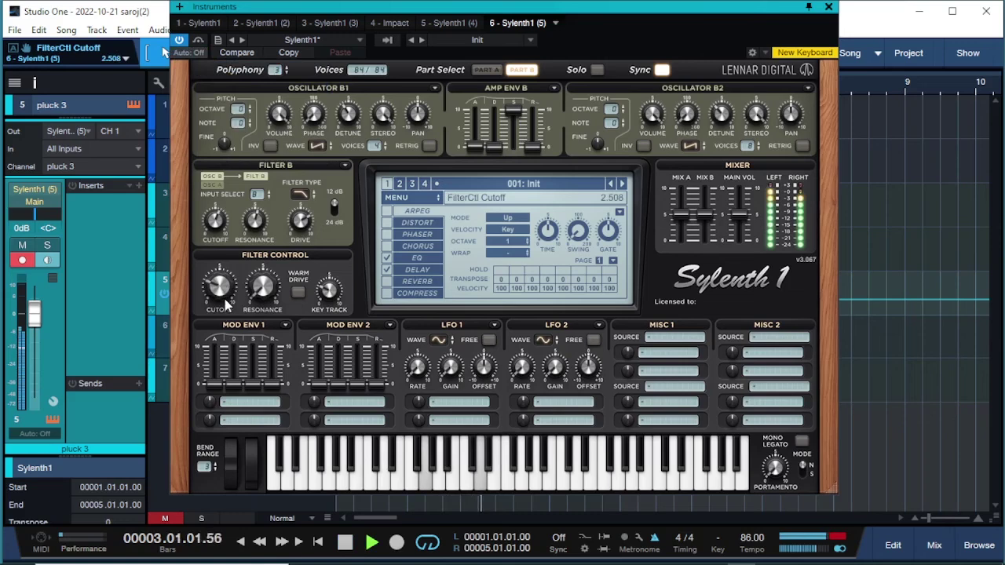
pyautogui.moveTo(520, 114); pyautogui.dragTo(520, 287)
pyautogui.click(491, 69)
pyautogui.moveTo(518, 135); pyautogui.dragTo(539, 95)
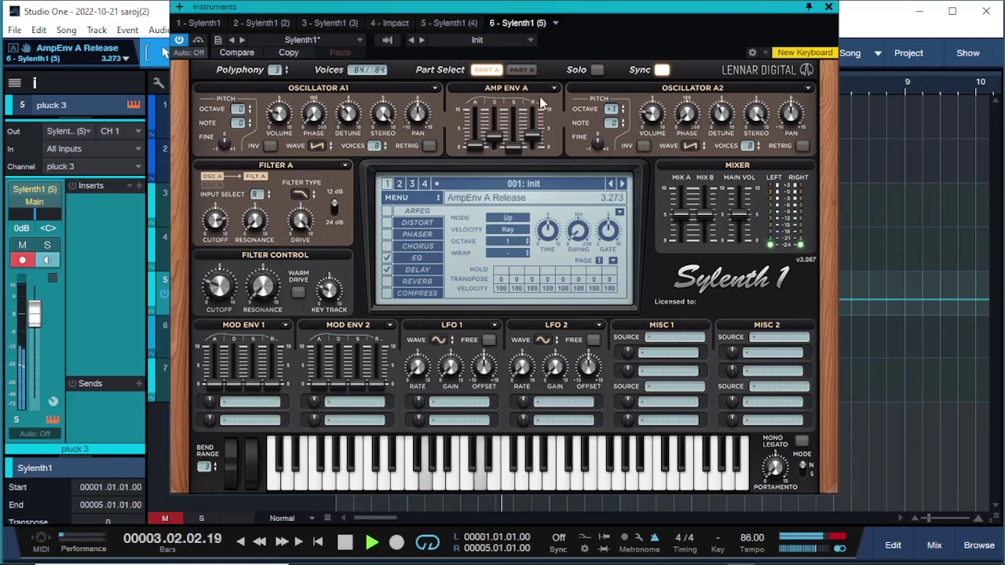
# Boost the Sylenth1 EQ treble to about 5.1 dB with a treble frequency of 4333.63 Hz
pyautogui.click(401, 257)
pyautogui.click(470, 259)
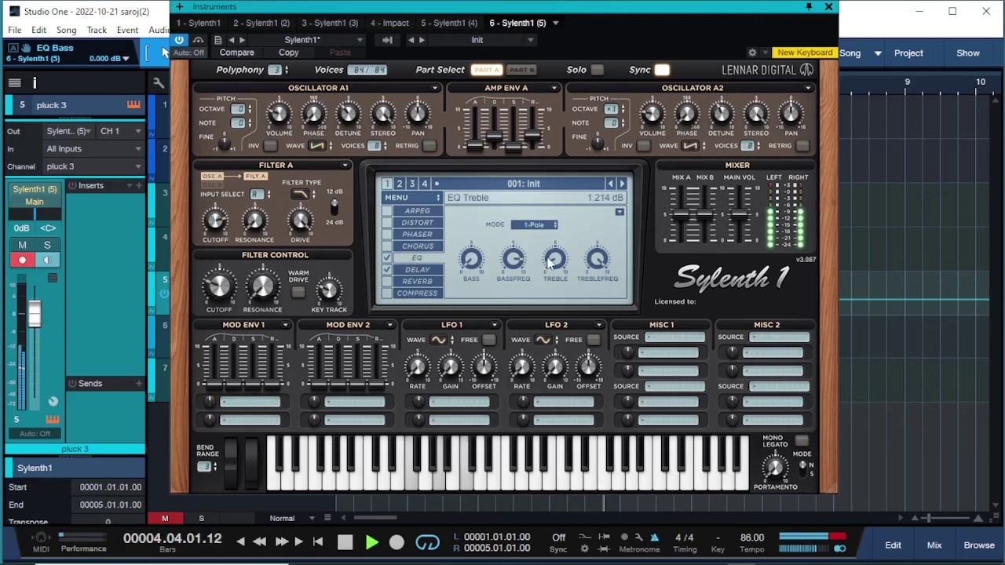
pyautogui.click(599, 262)
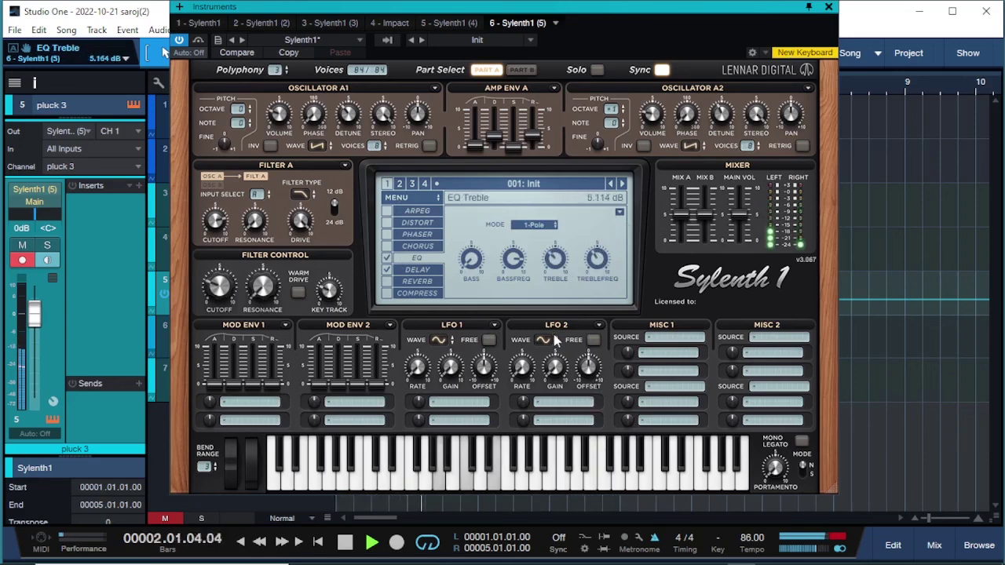
pyautogui.moveTo(605, 262); pyautogui.dragTo(609, 221)
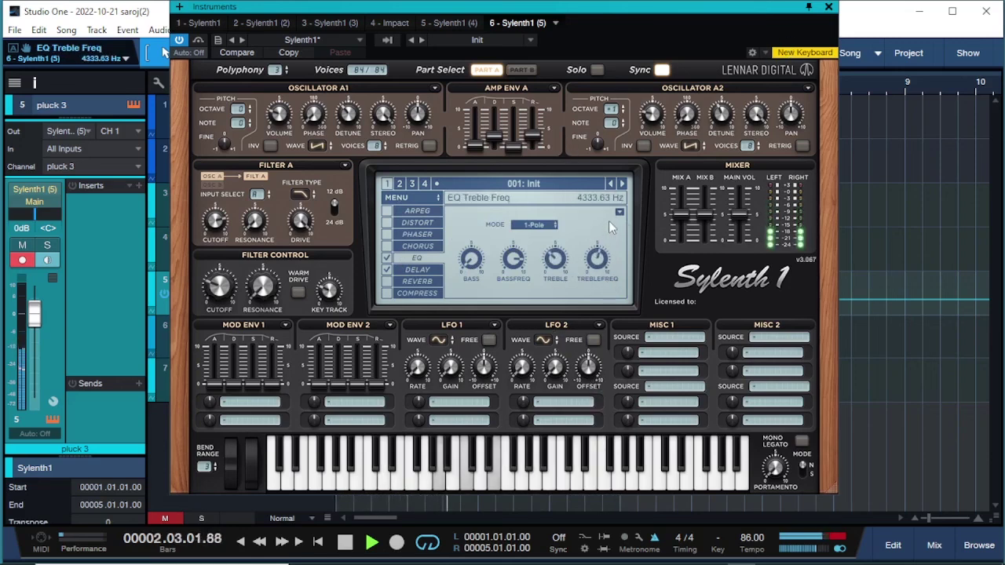
# Set the filter key track to about 2.8, raise amp envelope A's decay to about 4.6 and the polyphony to 16, and close the synth
pyautogui.click(233, 292)
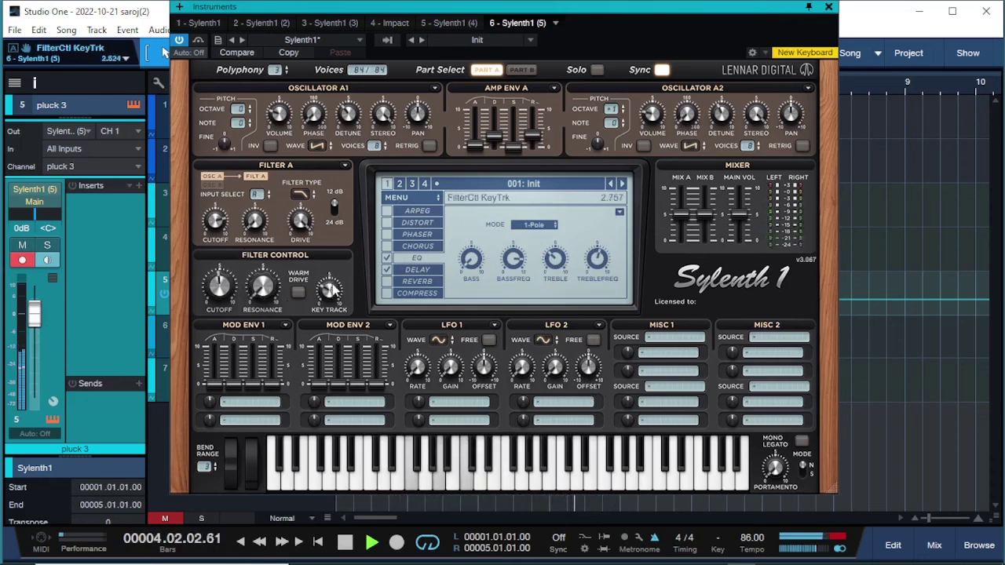
pyautogui.click(502, 123)
pyautogui.moveTo(503, 112)
pyautogui.mouseDown()
pyautogui.moveTo(497, 59)
pyautogui.moveTo(499, 113)
pyautogui.mouseUp()
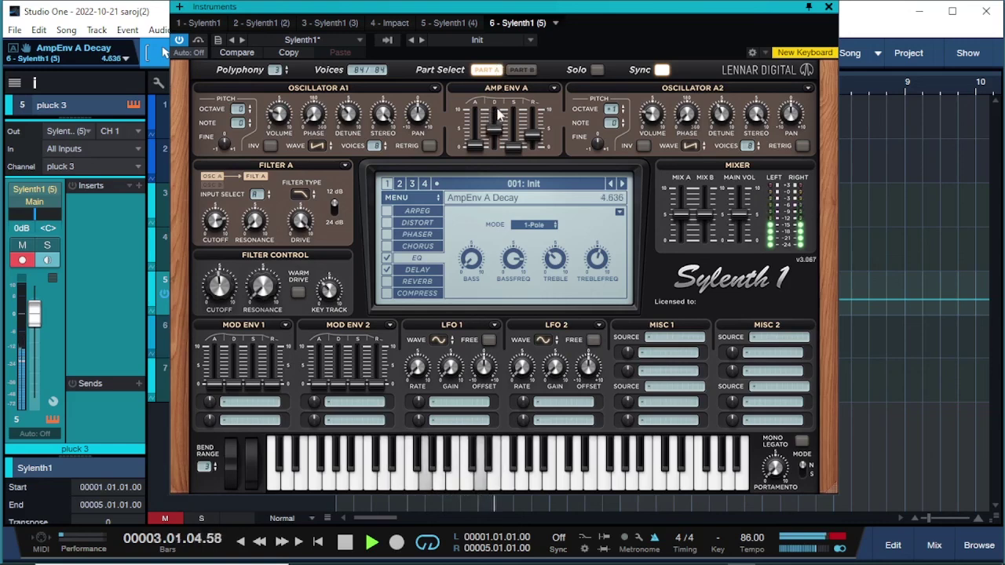
pyautogui.moveTo(499, 94); pyautogui.dragTo(501, 104)
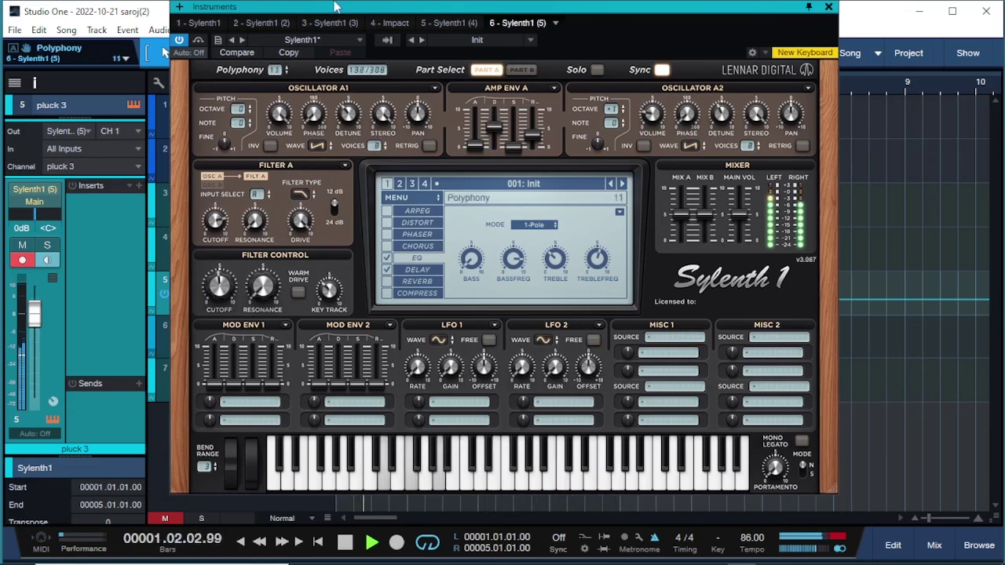
pyautogui.click(828, 7)
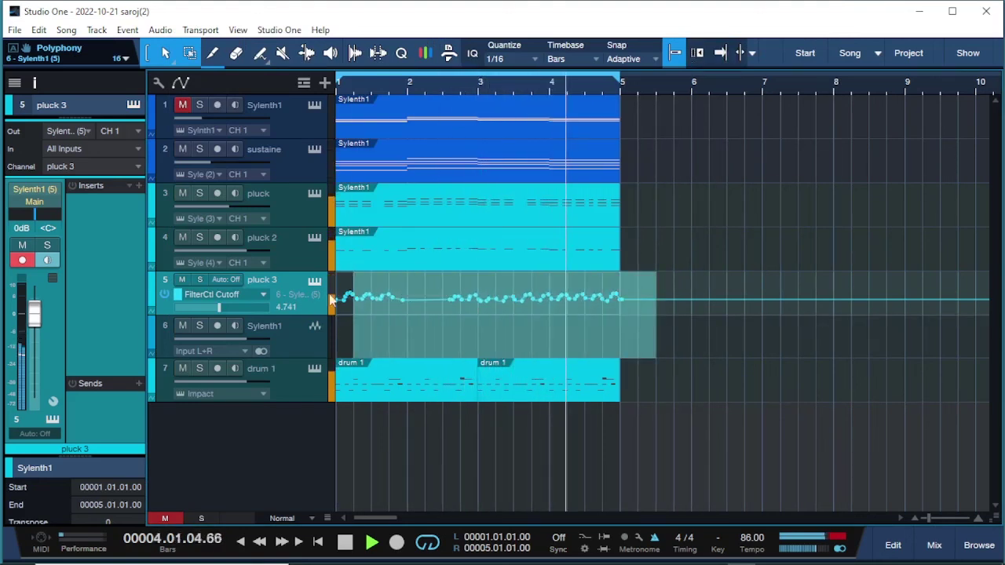
# Clear the recorded FilterCtl Cutoff automation from pluck 3, restore the track's event view, and return the stopped song to its start
pyautogui.hotkey('ctrl', 'z')
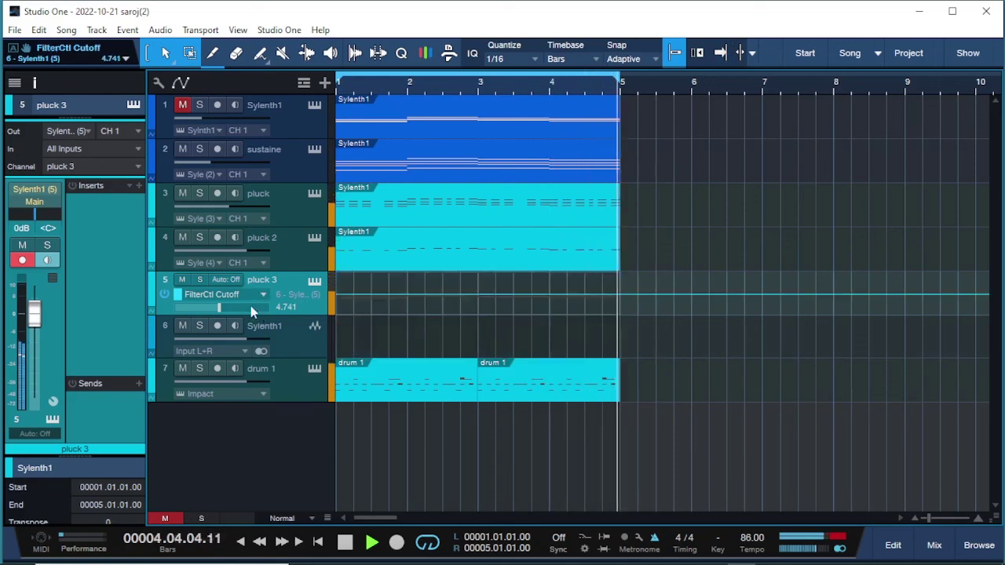
pyautogui.rightClick(284, 291)
pyautogui.click(345, 395)
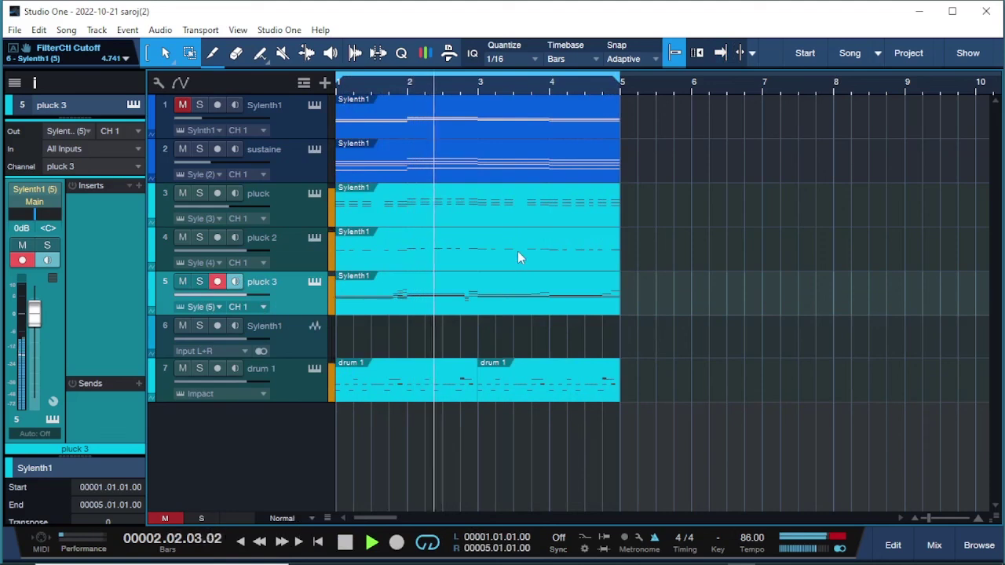
pyautogui.press('space')
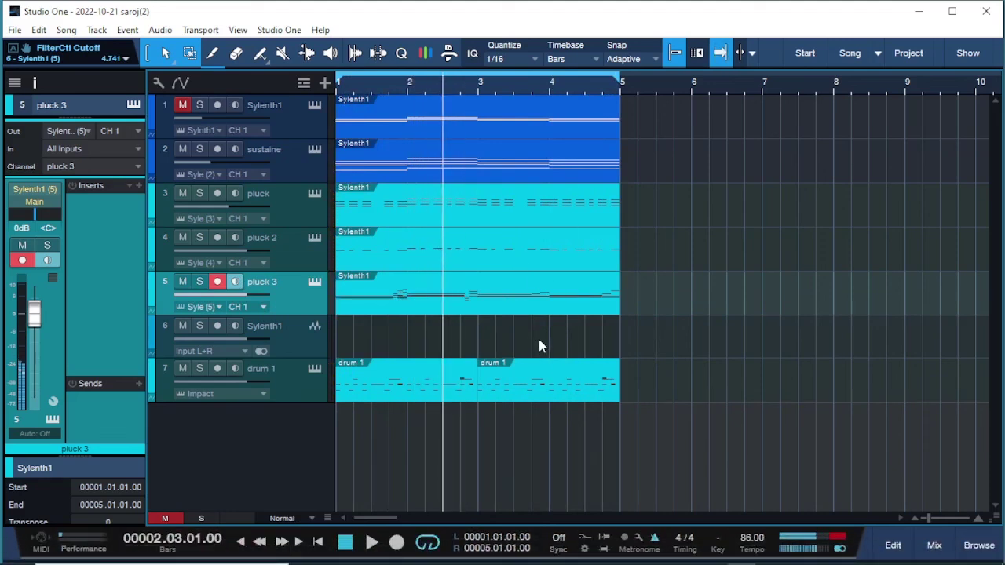
pyautogui.press(',')
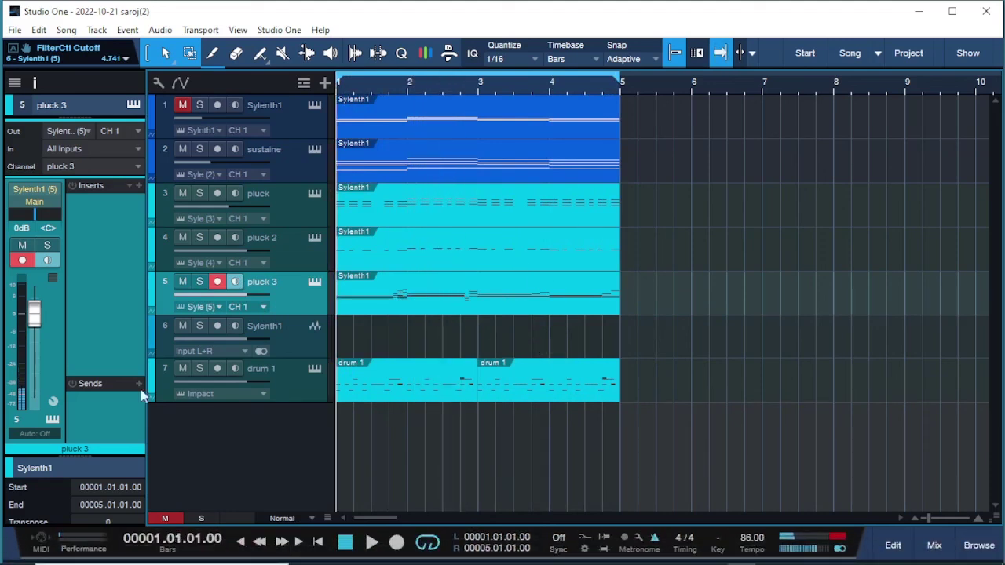